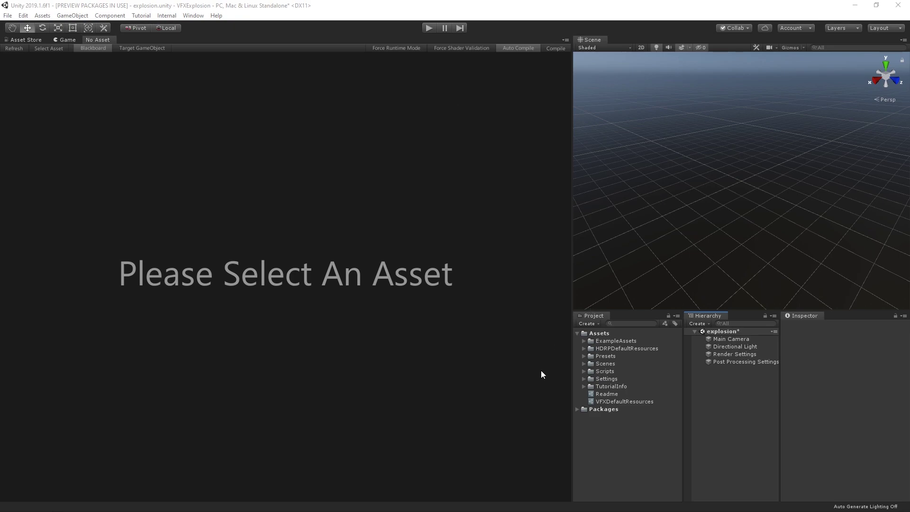
Create a VFX Graph asset named Explosion and place it in the scene.
{"action": "right_click", "coordinate": [596, 334]}
{"action": "mouse_move", "coordinate": [661, 113]}
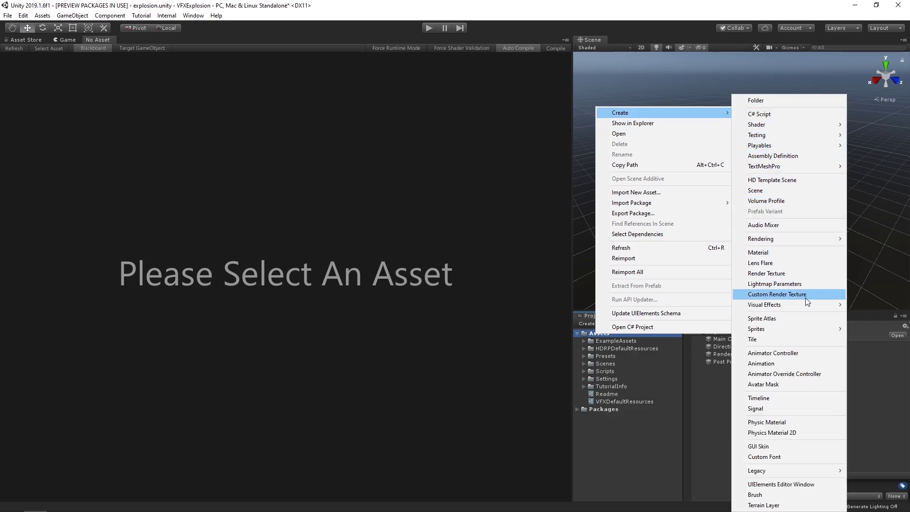
{"action": "mouse_move", "coordinate": [764, 305]}
{"action": "left_click", "coordinate": [692, 305]}
{"action": "type", "text": "Explosion"}
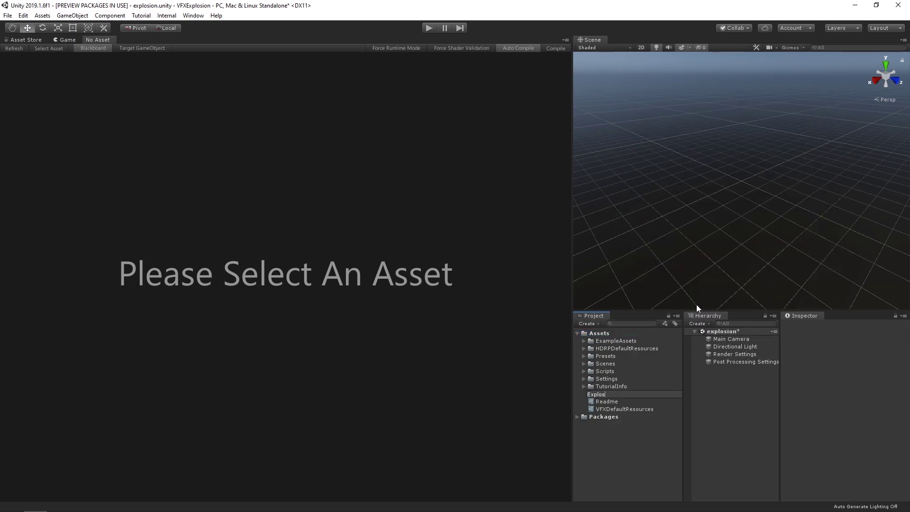
{"action": "key", "text": "Return"}
{"action": "left_click_drag", "start_coordinate": [617, 394], "coordinate": [718, 389]}
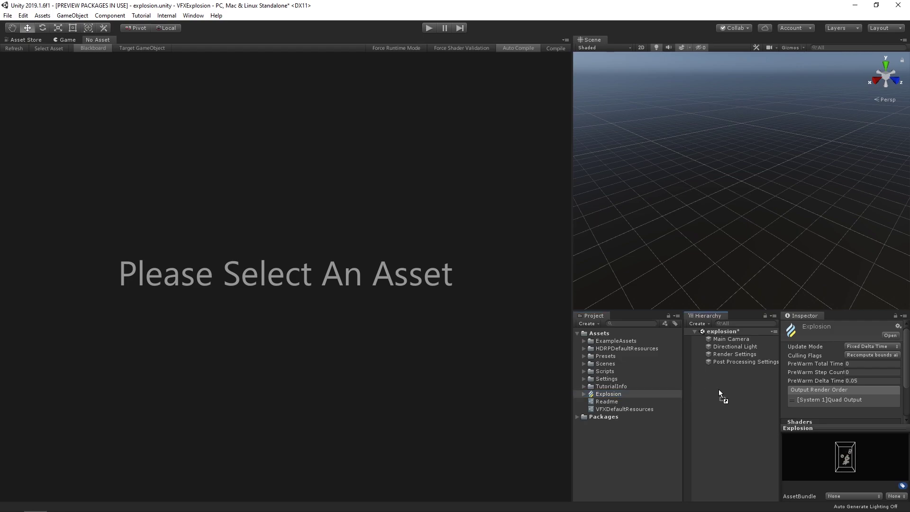
Open the Explosion graph and delete all its default nodes.
{"action": "left_click", "coordinate": [605, 395]}
{"action": "double_click", "coordinate": [605, 395]}
{"action": "mouse_move", "coordinate": [136, 190]}
{"action": "left_mouse_down"}
{"action": "mouse_move", "coordinate": [320, 455]}
{"action": "mouse_move", "coordinate": [327, 433]}
{"action": "left_mouse_up"}
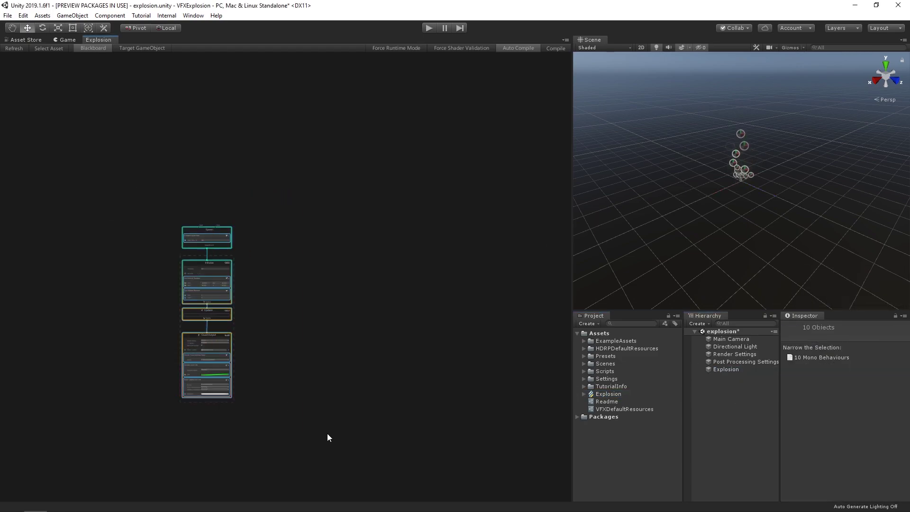
{"action": "key", "text": "Delete"}
{"action": "right_click", "coordinate": [243, 185]}
Add an Event context to the empty graph and name it Trigger Event.
{"action": "left_click", "coordinate": [263, 189]}
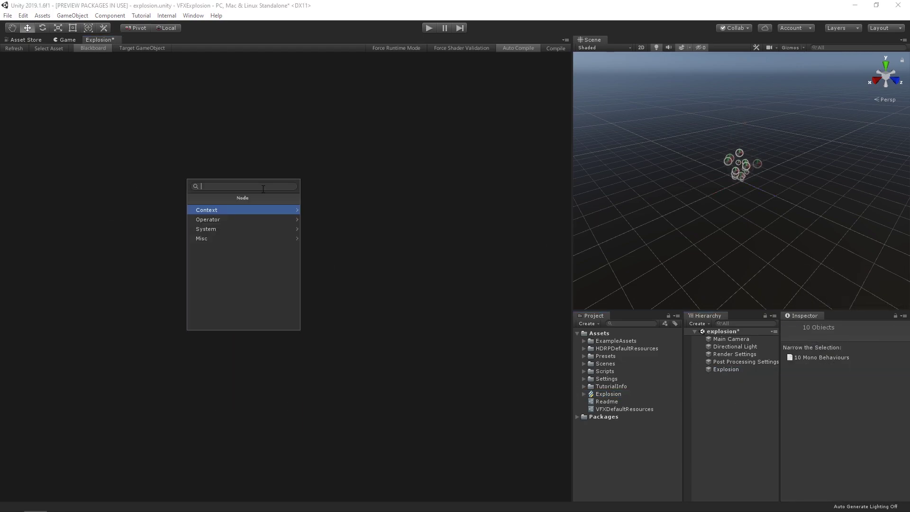
{"action": "type", "text": "event"}
{"action": "key", "text": "Return"}
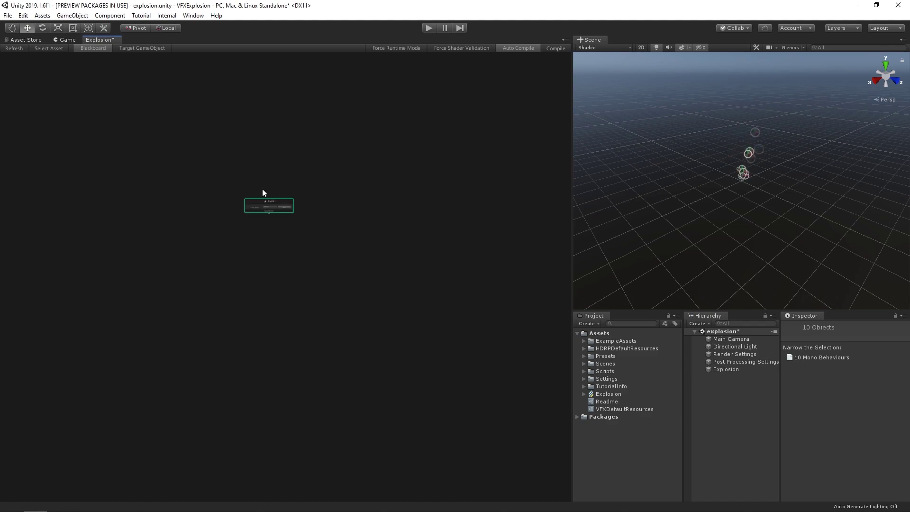
{"action": "scroll", "coordinate": [268, 192], "scroll_direction": "up", "scroll_amount": 5}
{"action": "right_click", "coordinate": [277, 226]}
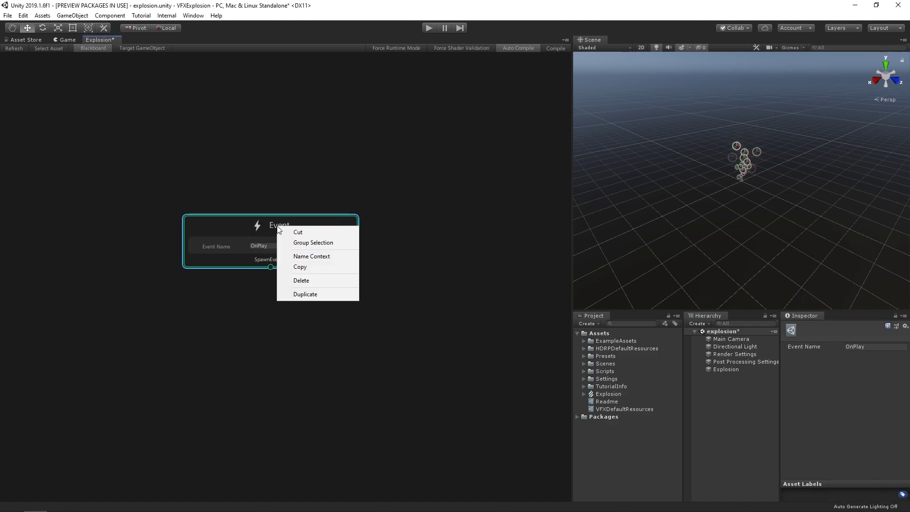
{"action": "left_click", "coordinate": [322, 255]}
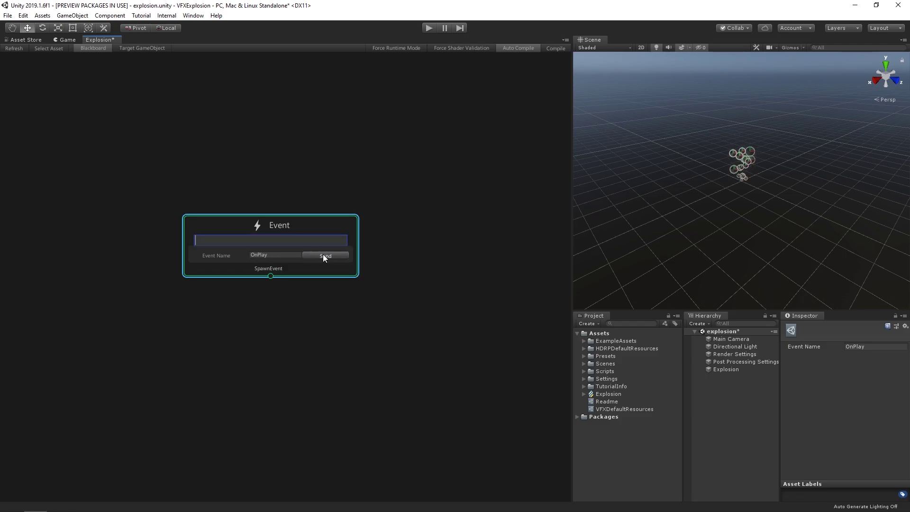
{"action": "type", "text": "Trigger"}
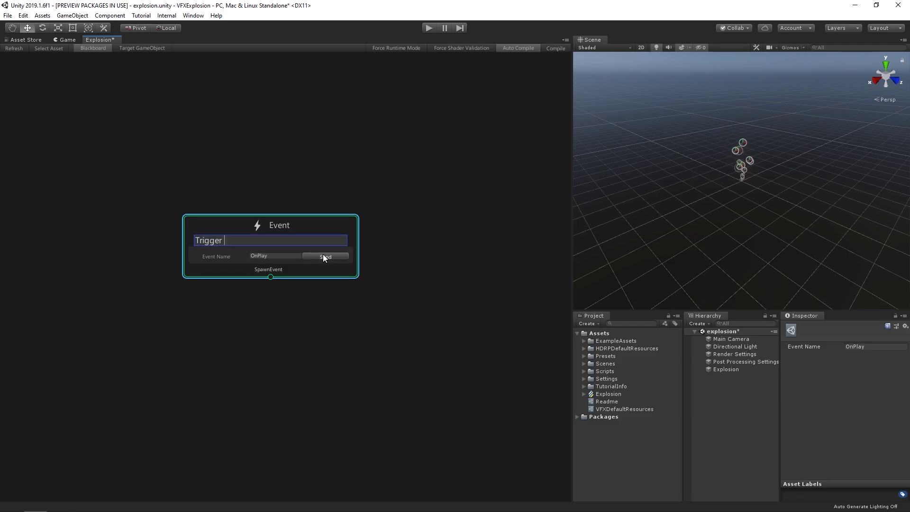
{"action": "type", "text": " Event"}
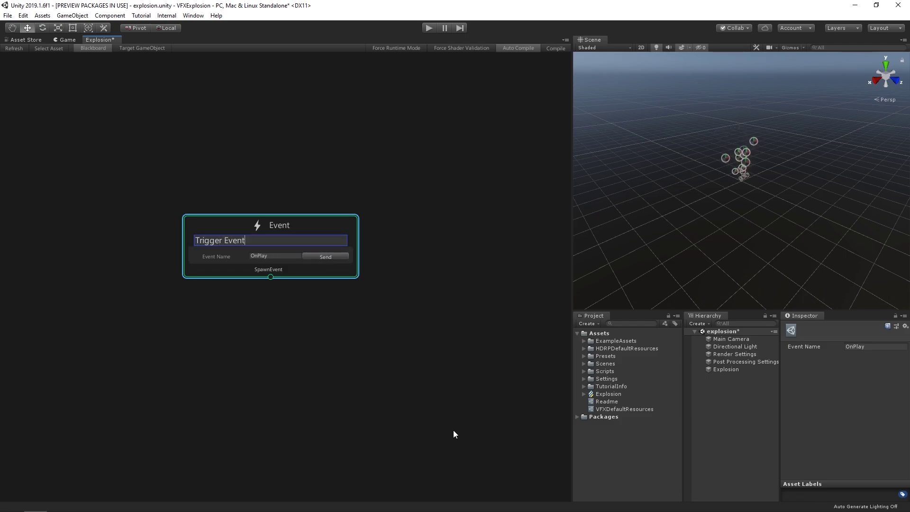
Save, add a Simple Particle System, and place Trigger Event above its Spawn context.
{"action": "key", "text": "Return"}
{"action": "key", "text": "ctrl+s"}
{"action": "key", "text": "space"}
{"action": "type", "text": "simple"}
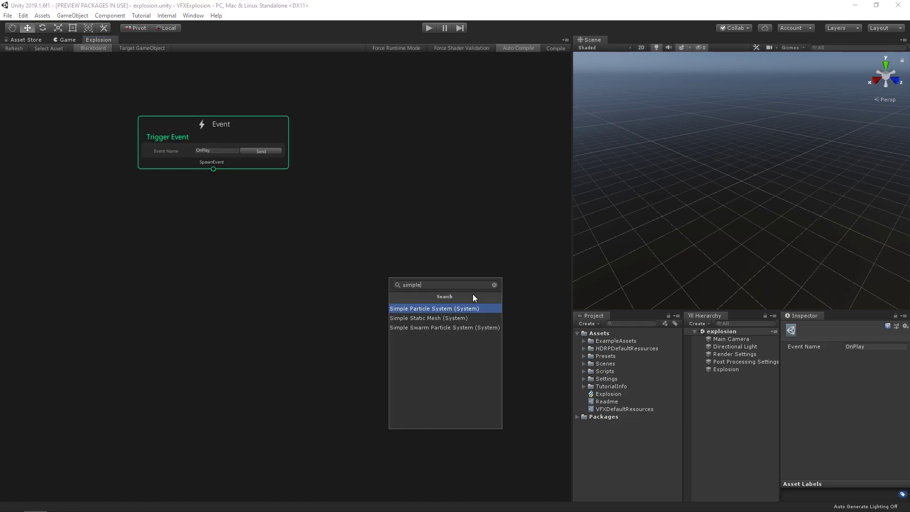
{"action": "key", "text": "Return"}
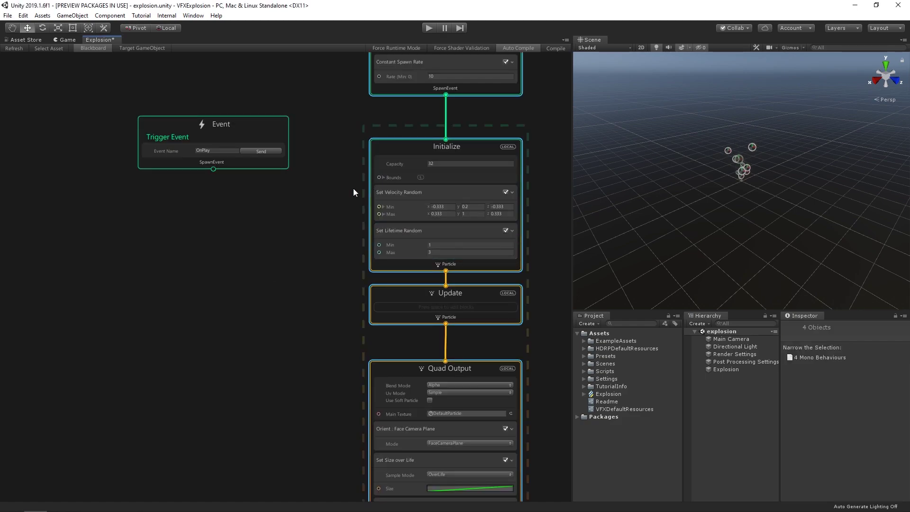
{"action": "middle_click_drag", "start_coordinate": [231, 183], "coordinate": [140, 370]}
{"action": "mouse_move", "coordinate": [150, 312]}
{"action": "left_mouse_down"}
{"action": "mouse_move", "coordinate": [388, 125]}
{"action": "mouse_move", "coordinate": [385, 145]}
{"action": "left_mouse_up"}
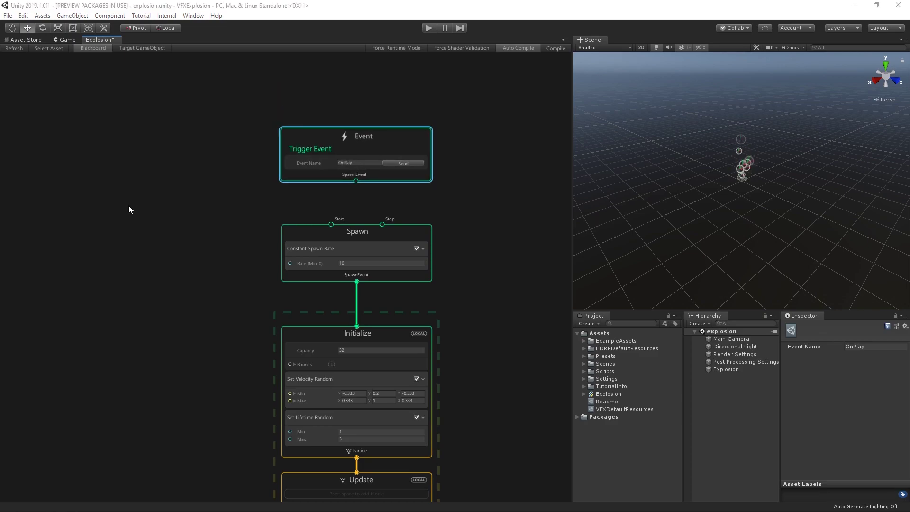
Replace Spawn's Constant Spawn Rate with a Single Burst of 800 particles.
{"action": "left_click", "coordinate": [374, 249]}
{"action": "key", "text": "Delete"}
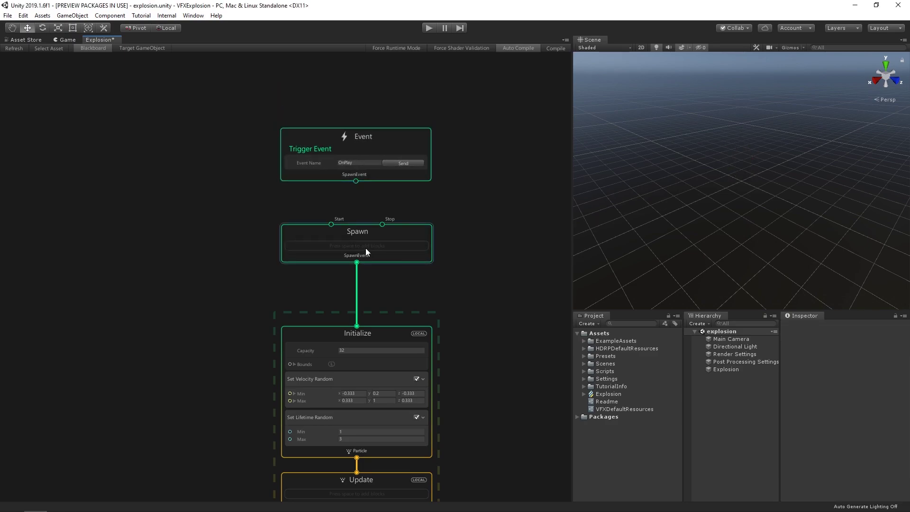
{"action": "left_click", "coordinate": [368, 247]}
{"action": "key", "text": "space"}
{"action": "type", "text": "burs"}
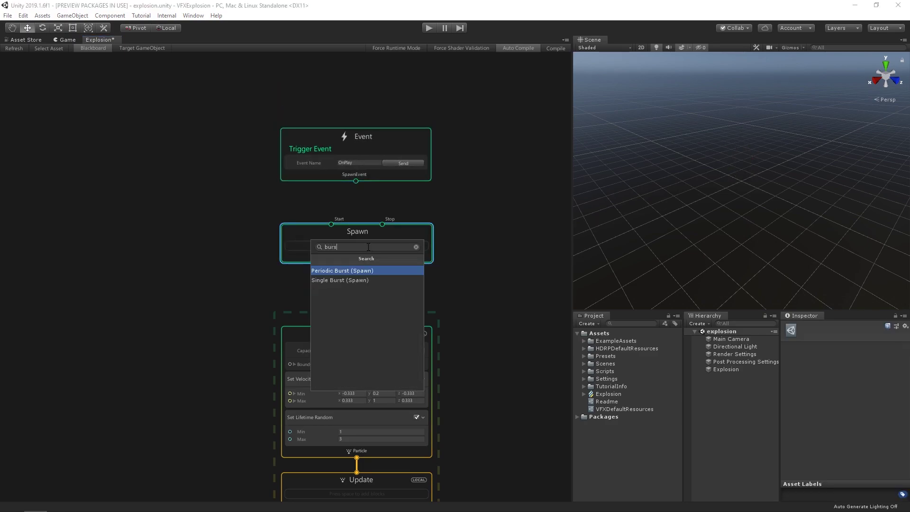
{"action": "type", "text": "t"}
{"action": "key", "text": "Down"}
{"action": "key", "text": "Return"}
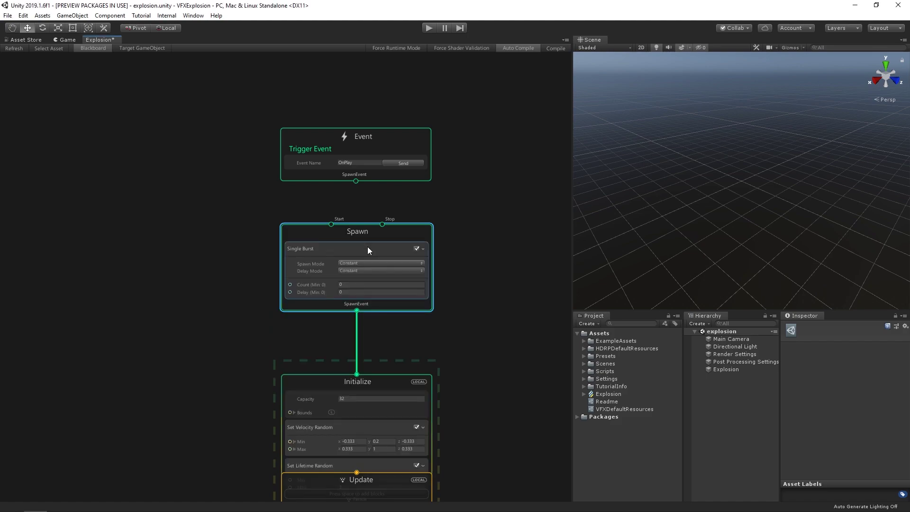
{"action": "left_click", "coordinate": [351, 283]}
{"action": "type", "text": "800"}
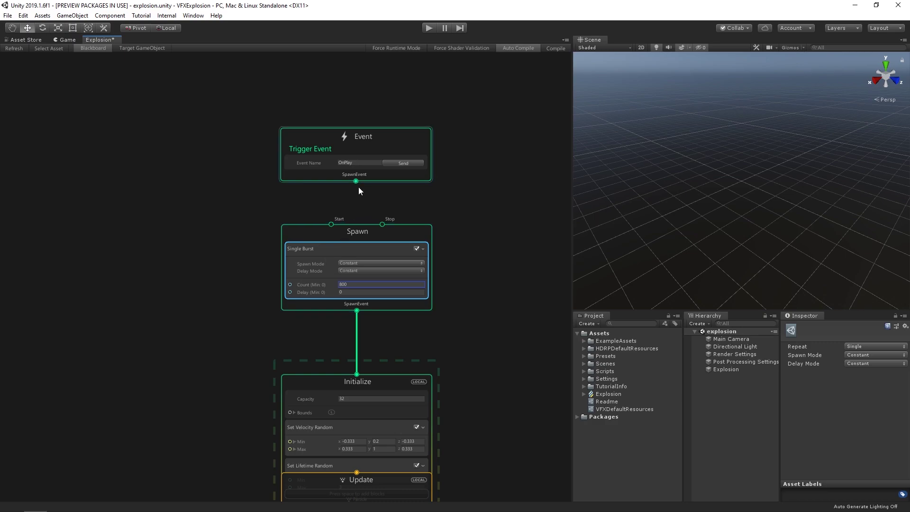
Connect Trigger Event to Spawn's Start and change its event name from OnPlay to Trigger.
{"action": "left_click_drag", "start_coordinate": [356, 181], "coordinate": [341, 223]}
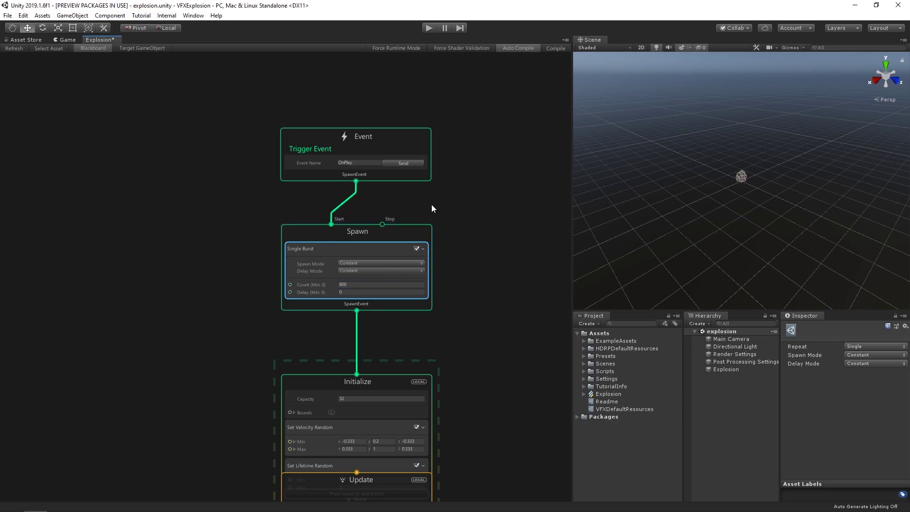
{"action": "left_click", "coordinate": [359, 162]}
{"action": "type", "text": "Trigger"}
{"action": "key", "text": "Return"}
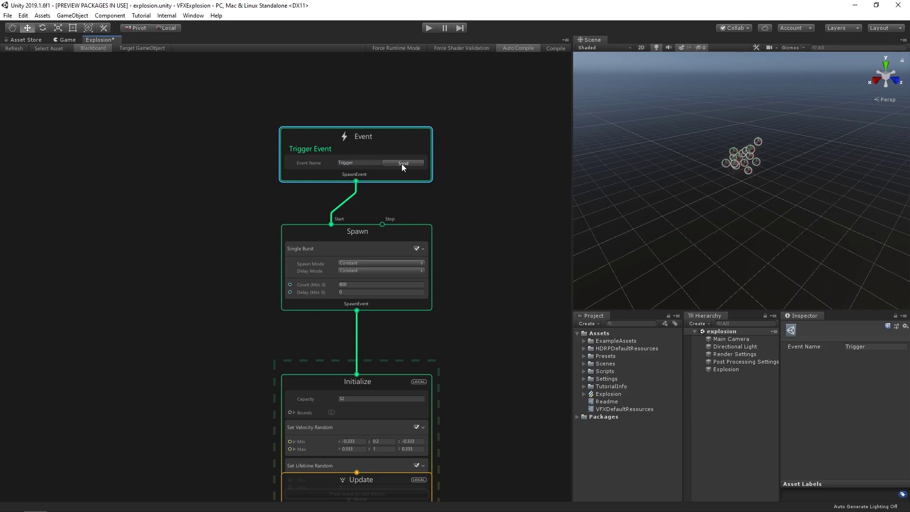
Replace the Initialize blocks with Position (Sphere) and Set Lifetime blocks.
{"action": "left_click", "coordinate": [308, 241]}
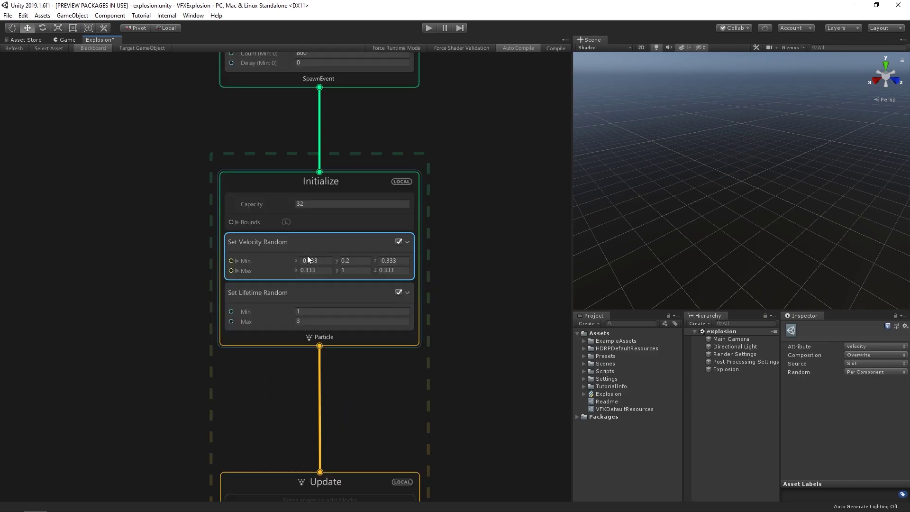
{"action": "key", "text": "Delete"}
{"action": "key", "text": "Delete"}
{"action": "left_click", "coordinate": [331, 240]}
{"action": "key", "text": "space"}
{"action": "type", "text": "position"}
{"action": "key", "text": "Return"}
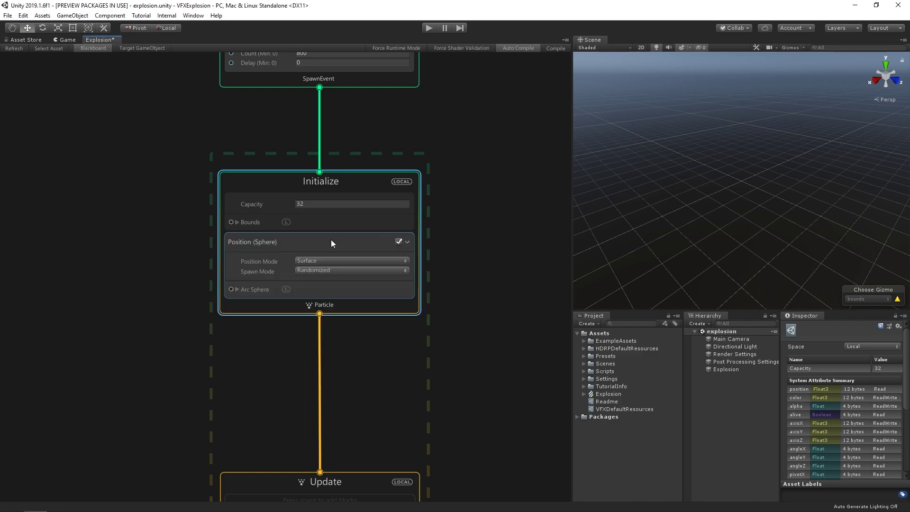
{"action": "key", "text": "space"}
{"action": "type", "text": "lifetime"}
{"action": "left_click", "coordinate": [343, 315]}
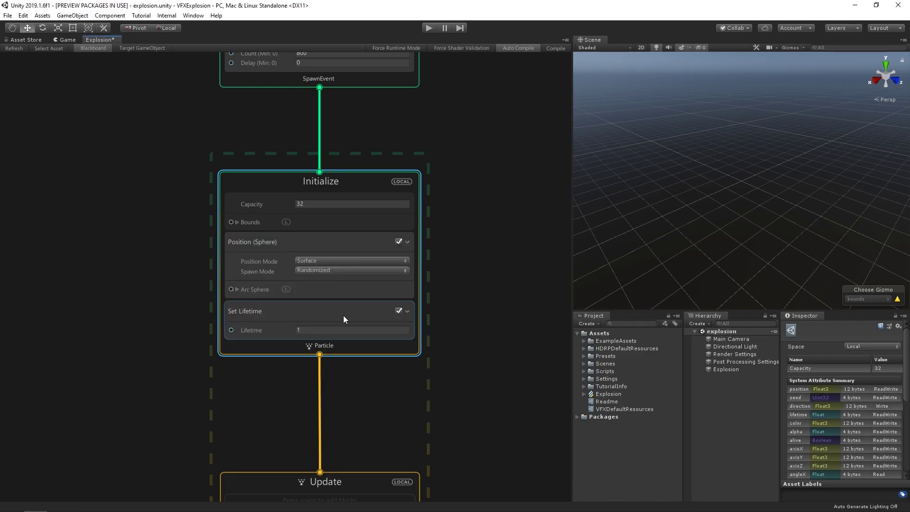
Add Set Velocity, Set Scale.XYZ and Set Size blocks to Initialize.
{"action": "key", "text": "space"}
{"action": "type", "text": "velocity"}
{"action": "left_click", "coordinate": [344, 344]}
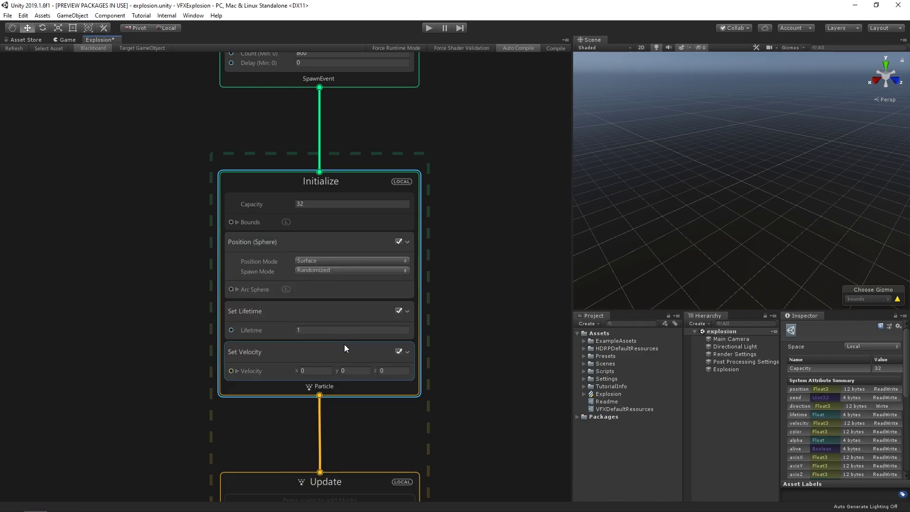
{"action": "key", "text": "space"}
{"action": "type", "text": "set scale"}
{"action": "left_click", "coordinate": [325, 383]}
{"action": "key", "text": "space"}
{"action": "type", "text": "se"}
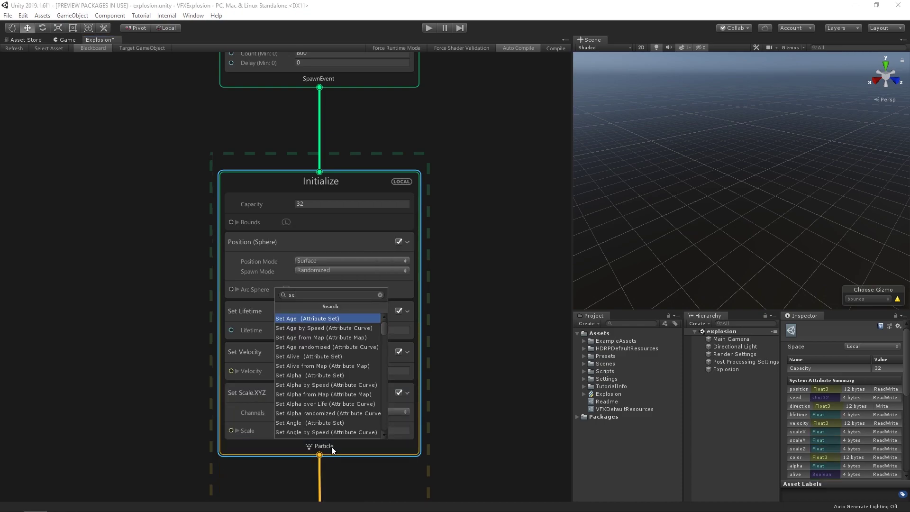
{"action": "type", "text": "t size"}
{"action": "key", "text": "Return"}
Set the Initialize capacity to 2400 and particle lifetime to 0.5.
{"action": "left_click", "coordinate": [311, 204]}
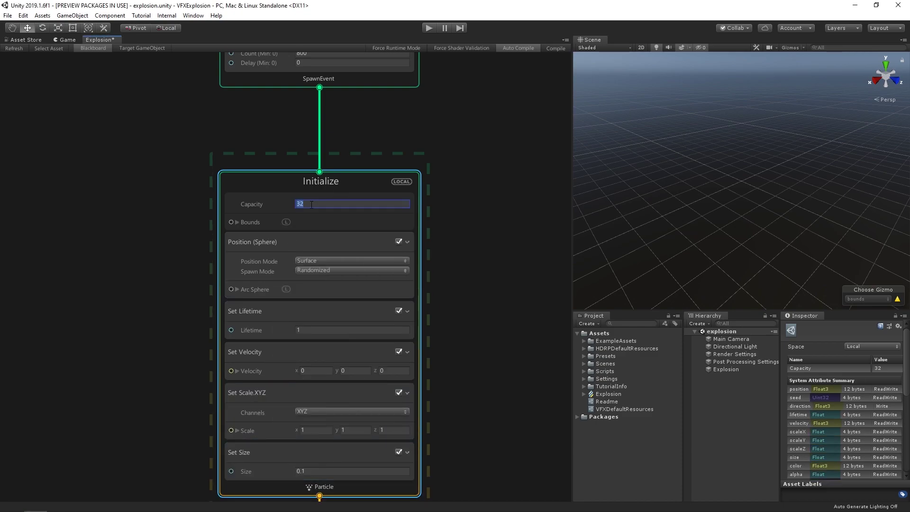
{"action": "type", "text": "2400"}
{"action": "middle_click_drag", "start_coordinate": [483, 340], "coordinate": [496, 278]}
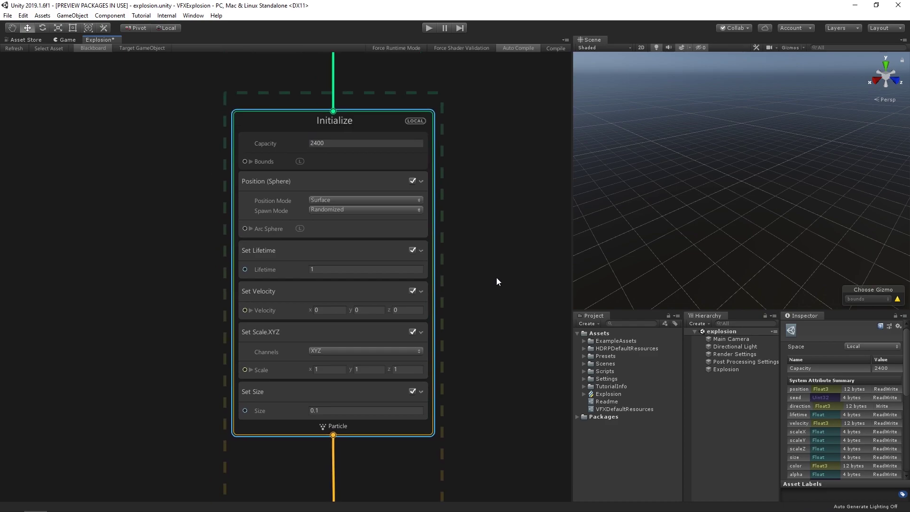
{"action": "left_click", "coordinate": [344, 267]}
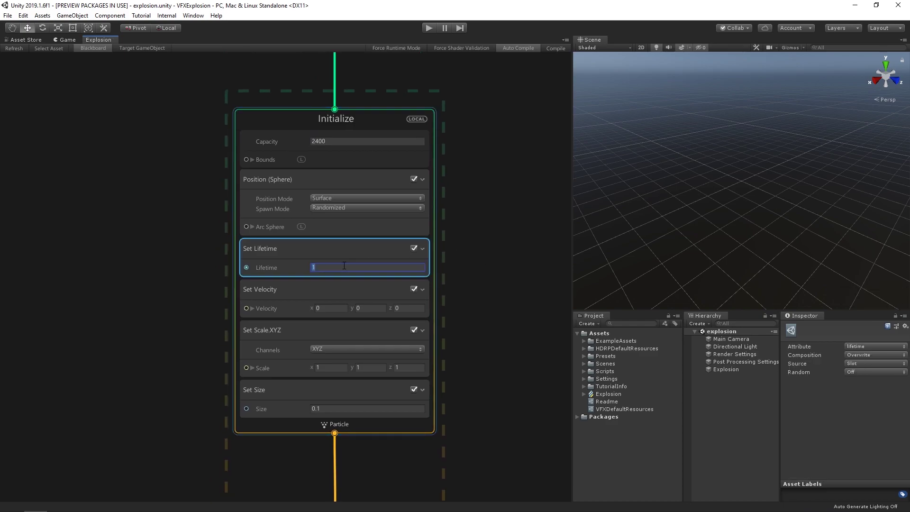
{"action": "type", "text": "0.5"}
Set particle size to 0.5 and Set Scale.XYZ to 0.1, 0.5, 0.5.
{"action": "left_click", "coordinate": [337, 407]}
{"action": "type", "text": "0."}
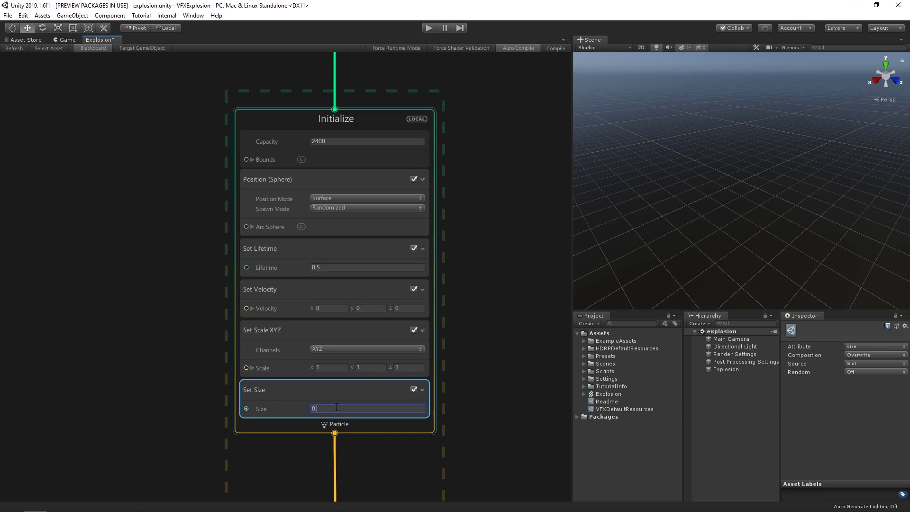
{"action": "type", "text": "5"}
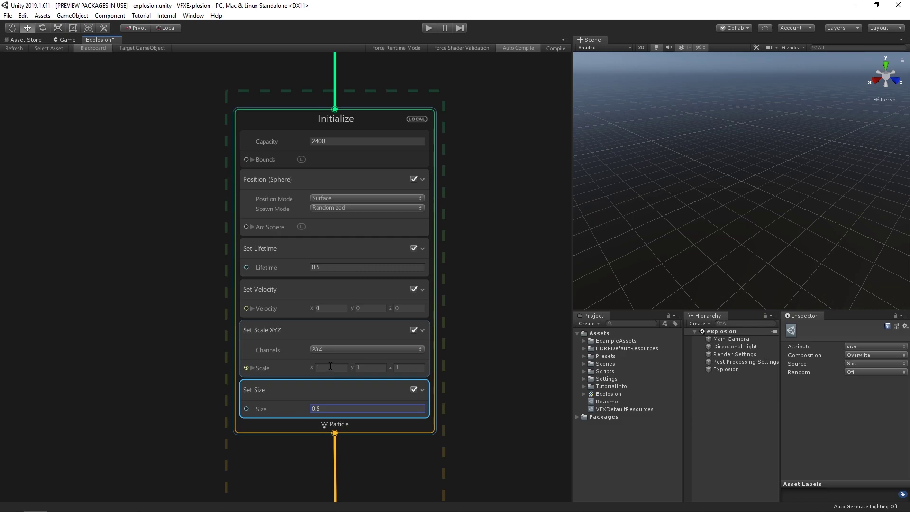
{"action": "left_click", "coordinate": [330, 366]}
{"action": "type", "text": "0.1"}
{"action": "key", "text": "Tab"}
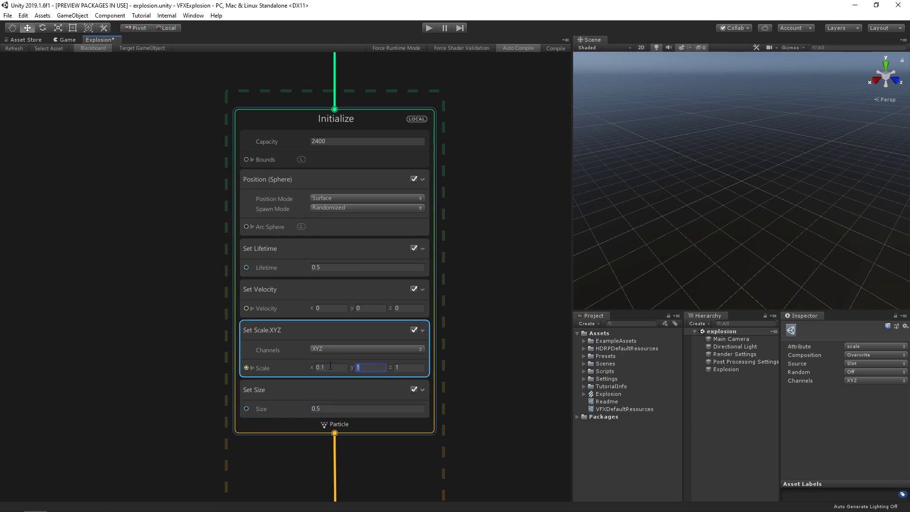
{"action": "type", "text": ".5"}
{"action": "key", "text": "Tab"}
{"action": "type", "text": "0.5"}
{"action": "left_click", "coordinate": [154, 365]}
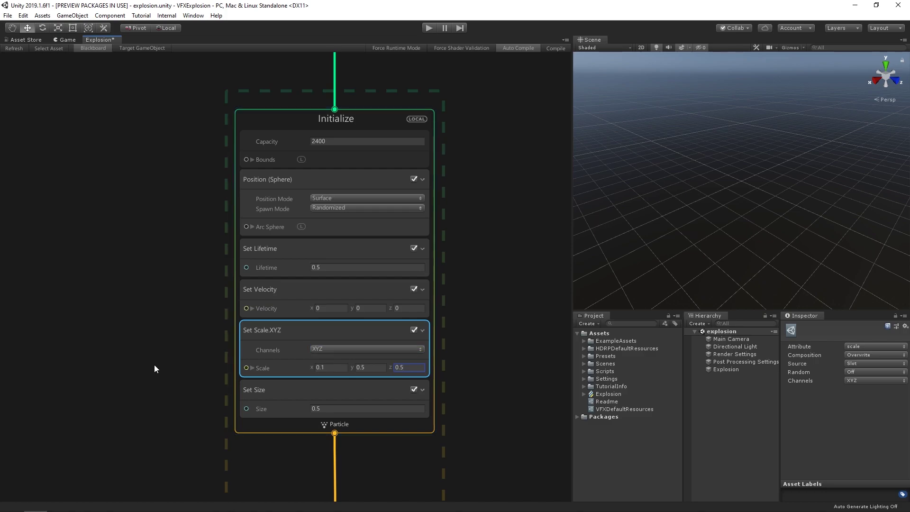
Wire Get Attribute: position through Normalize into a Multiply node's A input.
{"action": "key", "text": "space"}
{"action": "type", "text": "position"}
{"action": "key", "text": "Return"}
{"action": "left_click", "coordinate": [206, 255]}
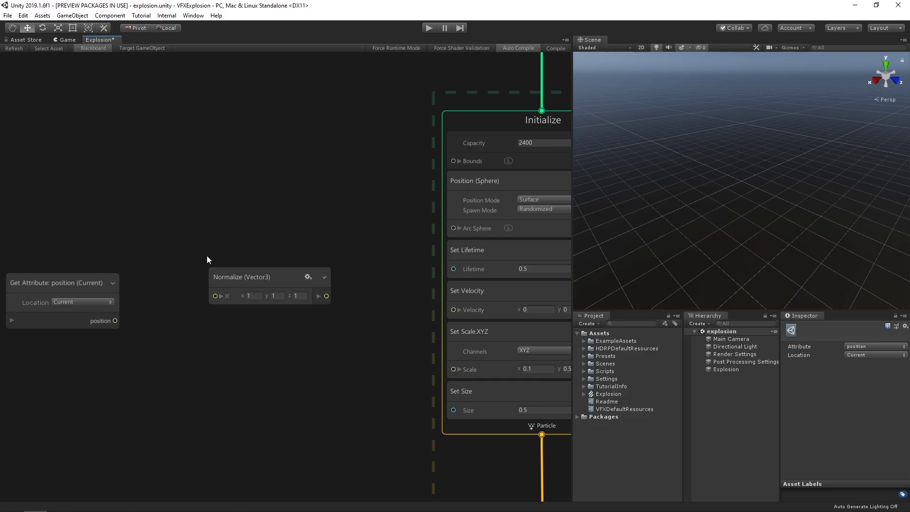
{"action": "left_click_drag", "start_coordinate": [207, 255], "coordinate": [200, 297]}
{"action": "left_click_drag", "start_coordinate": [255, 320], "coordinate": [265, 265]}
{"action": "left_click", "coordinate": [266, 269]}
{"action": "left_click_drag", "start_coordinate": [257, 320], "coordinate": [306, 285]}
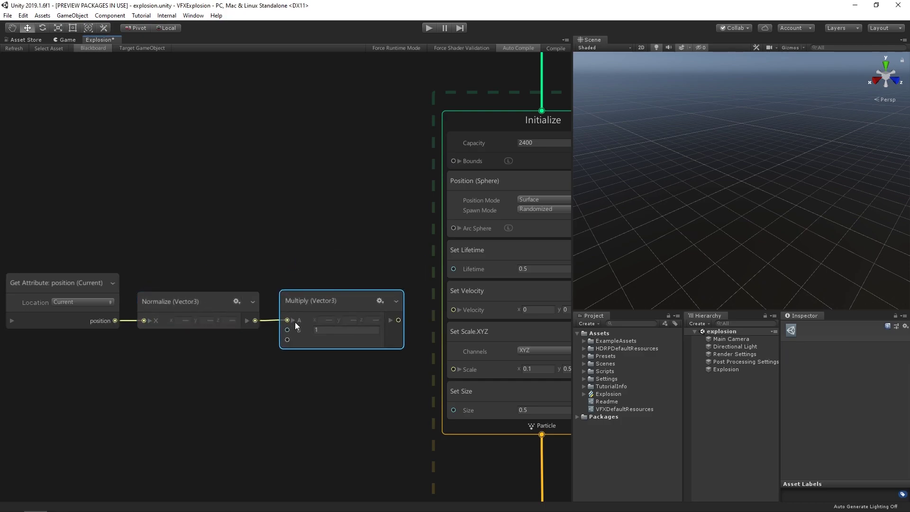
Feed a Random Number (80 to 120) into Multiply B and Multiply into Set Velocity.
{"action": "key", "text": "space"}
{"action": "type", "text": "random"}
{"action": "key", "text": "Return"}
{"action": "left_click_drag", "start_coordinate": [222, 393], "coordinate": [189, 354]}
{"action": "left_click", "coordinate": [205, 407]}
{"action": "type", "text": "80"}
{"action": "key", "text": "Tab"}
{"action": "type", "text": "120"}
{"action": "left_click_drag", "start_coordinate": [251, 406], "coordinate": [287, 330]}
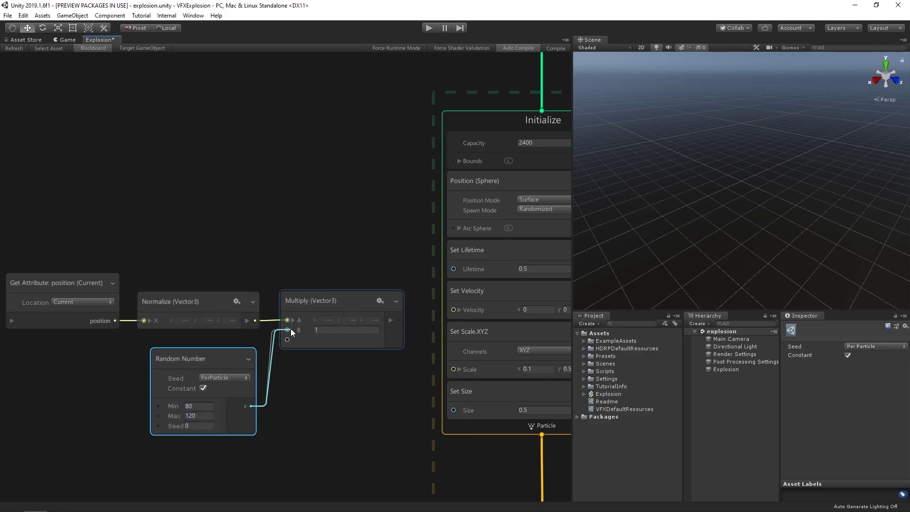
{"action": "left_click_drag", "start_coordinate": [398, 320], "coordinate": [453, 310]}
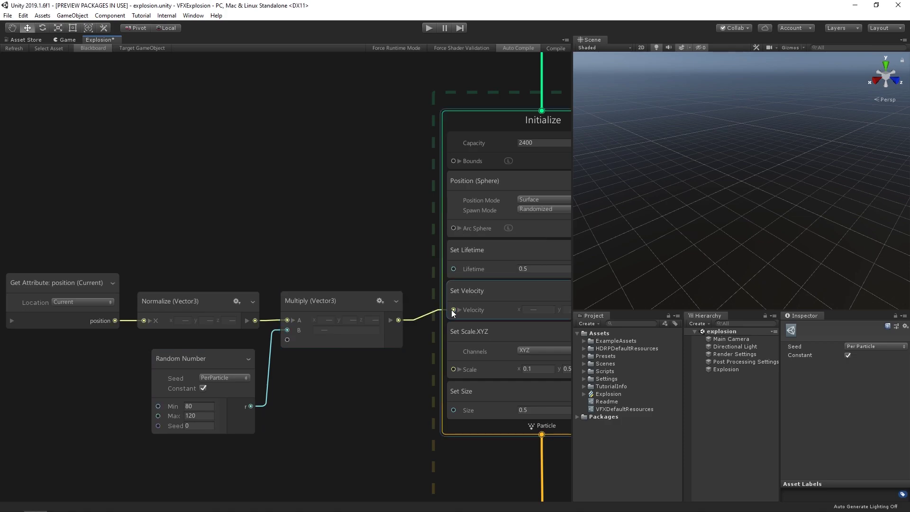
Set Quad Output to Additive blending with the Sparkle main texture.
{"action": "middle_click_drag", "start_coordinate": [474, 435], "coordinate": [358, 81]}
{"action": "middle_click_drag", "start_coordinate": [466, 410], "coordinate": [465, 317]}
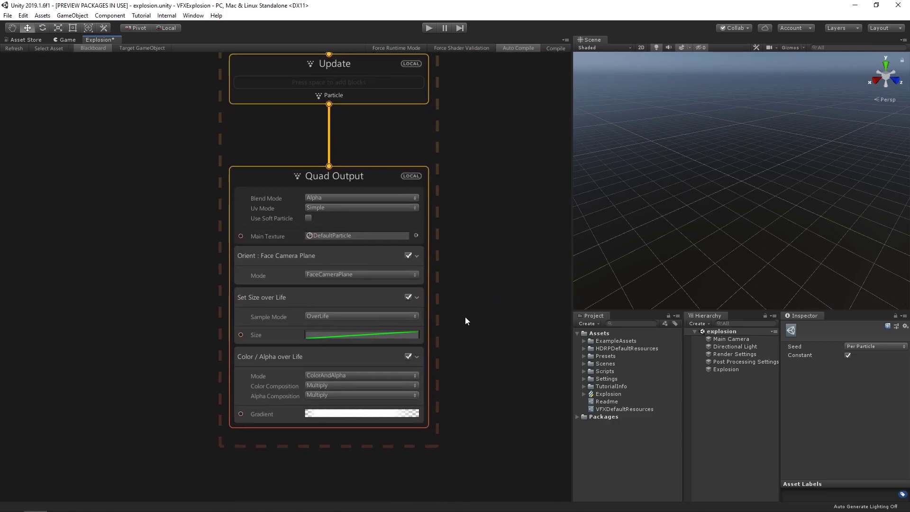
{"action": "left_click", "coordinate": [341, 193]}
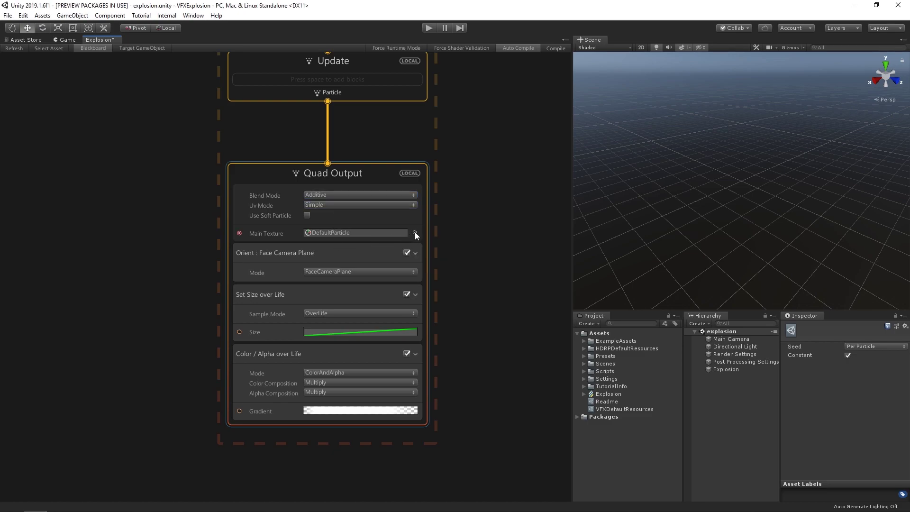
{"action": "left_click", "coordinate": [415, 233]}
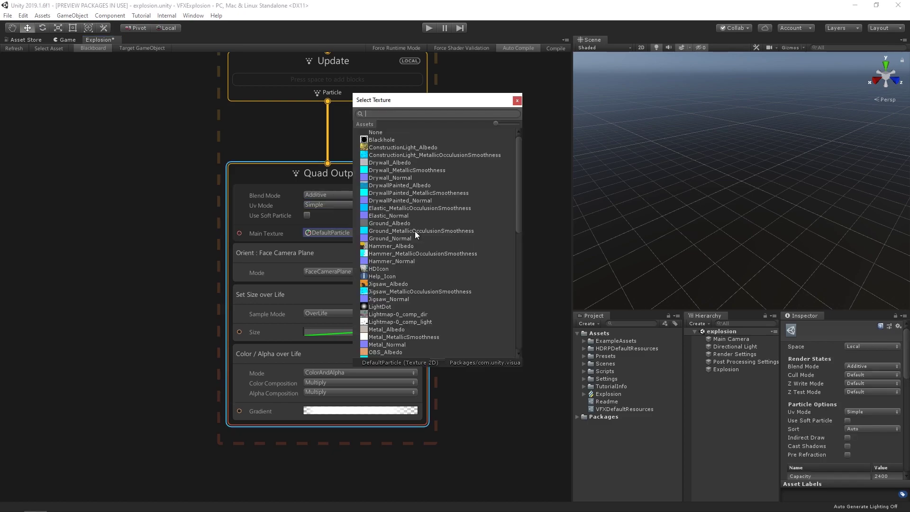
{"action": "type", "text": "sparkle"}
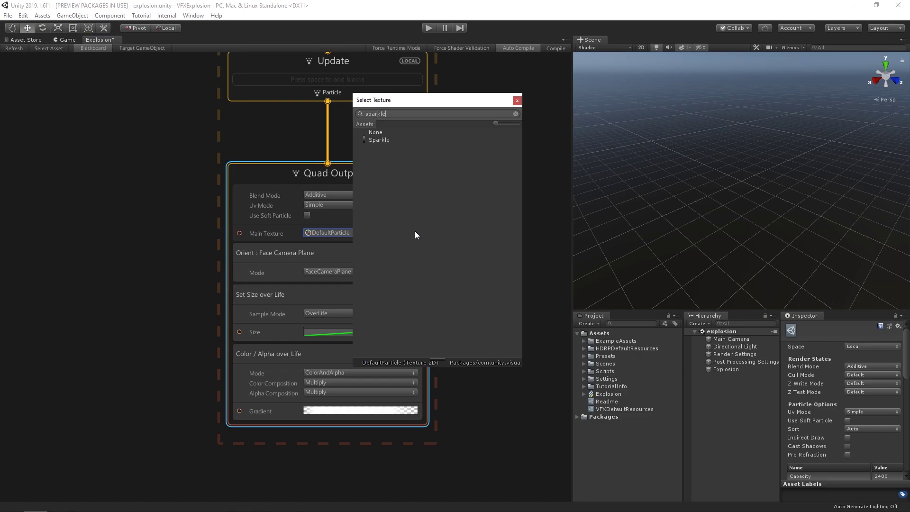
{"action": "double_click", "coordinate": [379, 141]}
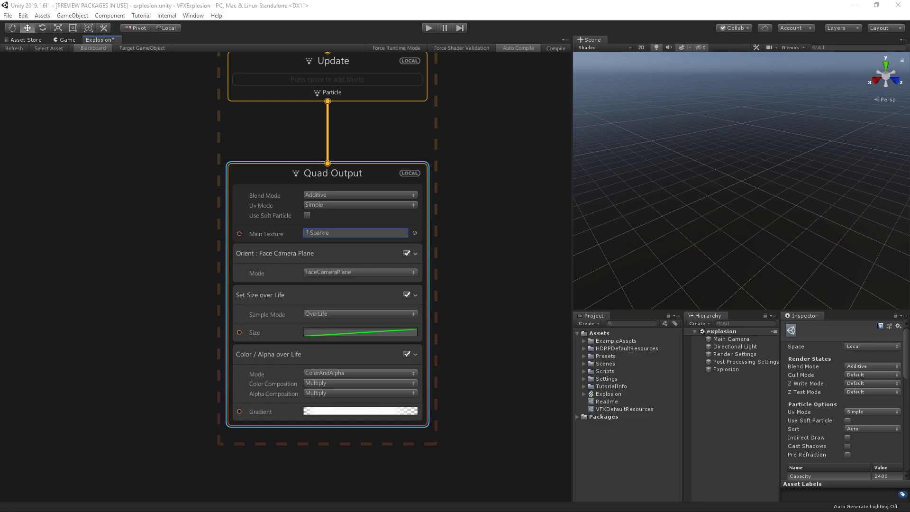
Replace Set Size over Life and face-camera Orient with an Orient: Along Velocity block.
{"action": "left_click", "coordinate": [264, 295]}
{"action": "key", "text": "Delete"}
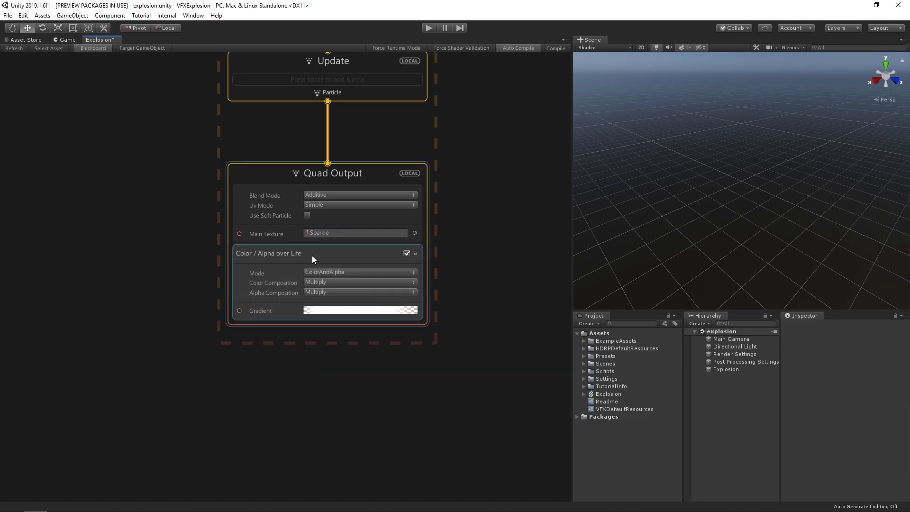
{"action": "left_click", "coordinate": [312, 255]}
{"action": "key", "text": "Delete"}
{"action": "key", "text": "space"}
{"action": "left_click", "coordinate": [308, 347]}
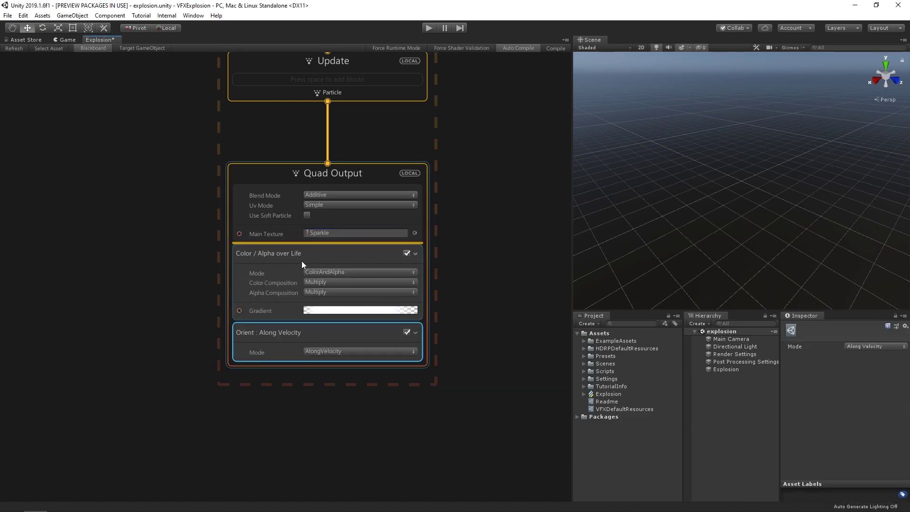
{"action": "scroll", "coordinate": [453, 172], "scroll_direction": "up", "scroll_amount": 10}
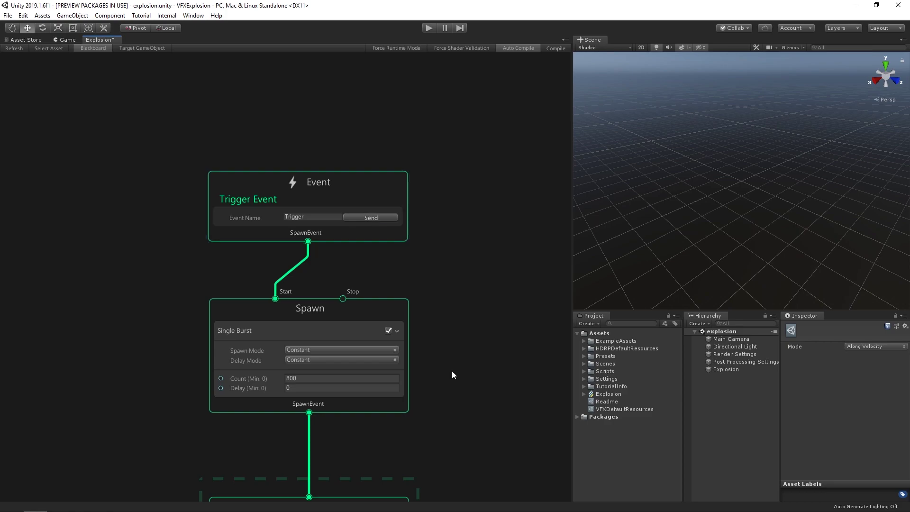
{"action": "middle_click_drag", "start_coordinate": [452, 375], "coordinate": [453, 179]}
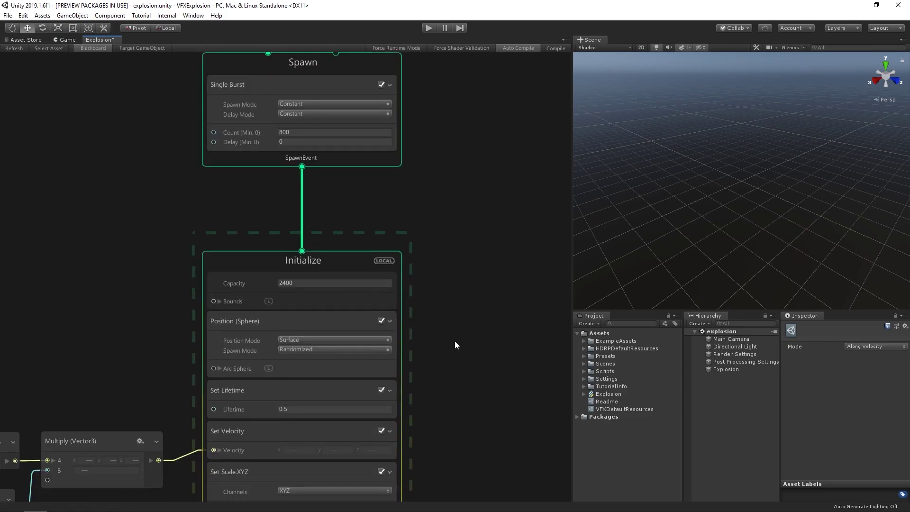
{"action": "middle_click_drag", "start_coordinate": [454, 340], "coordinate": [459, 295]}
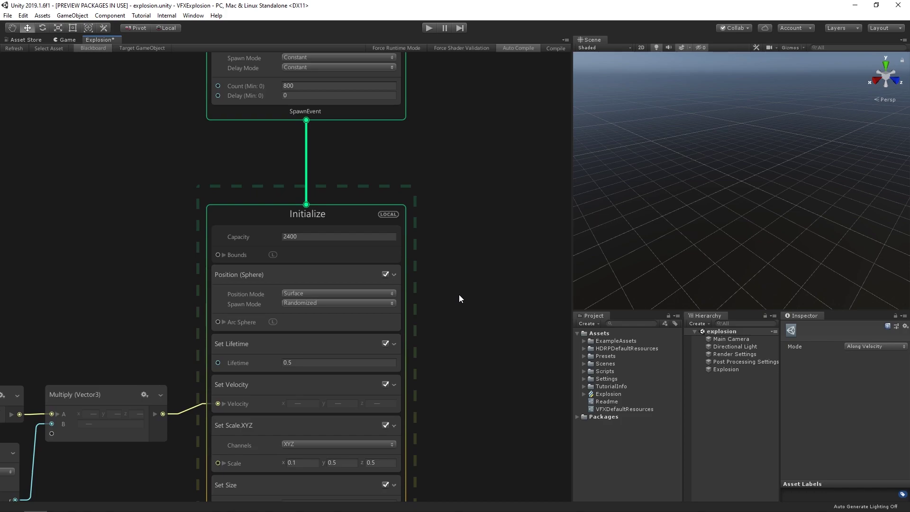
Add a Linear Drag block to Update with drag coefficient 20.
{"action": "middle_click_drag", "start_coordinate": [459, 295], "coordinate": [479, 197]}
{"action": "middle_click_drag", "start_coordinate": [483, 422], "coordinate": [482, 298]}
{"action": "left_click", "coordinate": [383, 429]}
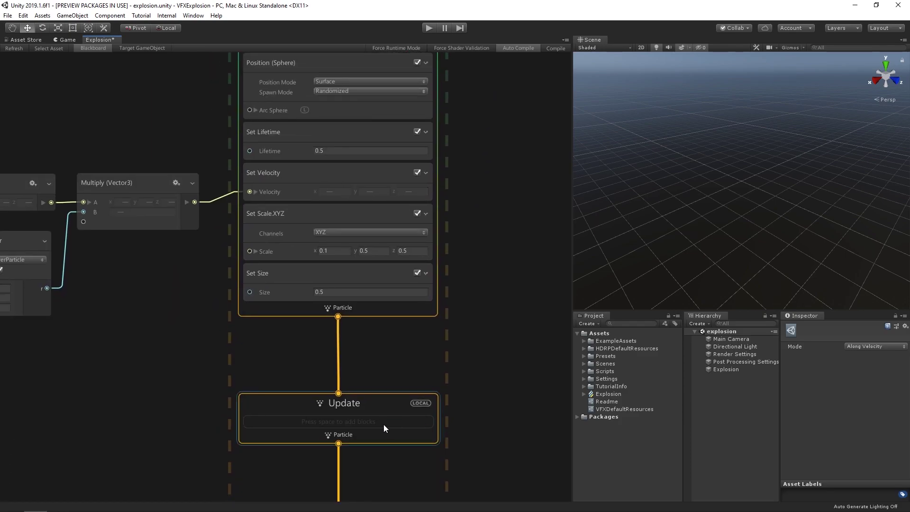
{"action": "left_click", "coordinate": [383, 425]}
{"action": "key", "text": "space"}
{"action": "type", "text": "linear"}
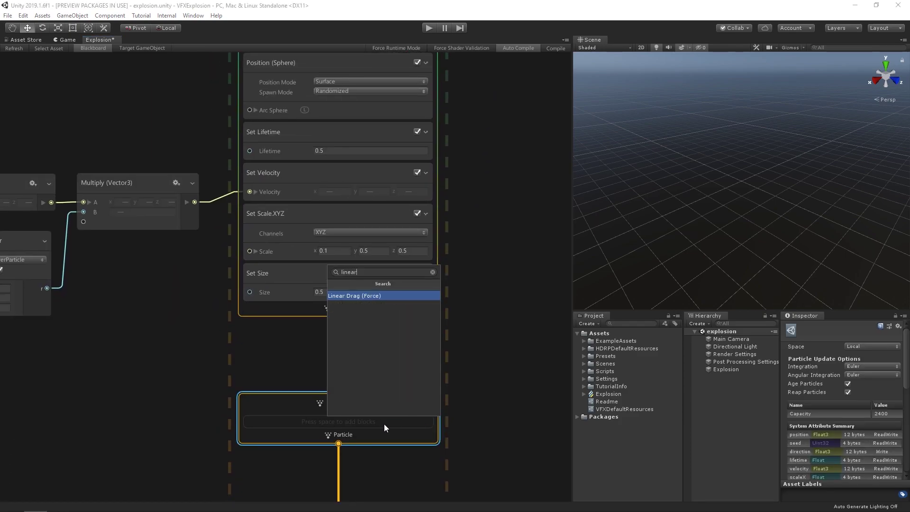
{"action": "key", "text": "Return"}
{"action": "left_click", "coordinate": [351, 463]}
{"action": "type", "text": "20"}
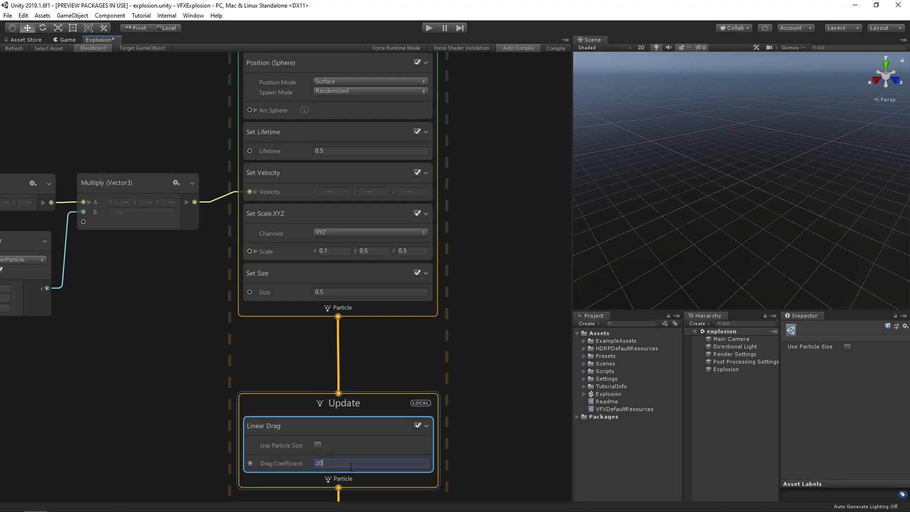
Send the Trigger event three times to preview the slowed burst.
{"action": "middle_click_drag", "start_coordinate": [491, 95], "coordinate": [436, 404]}
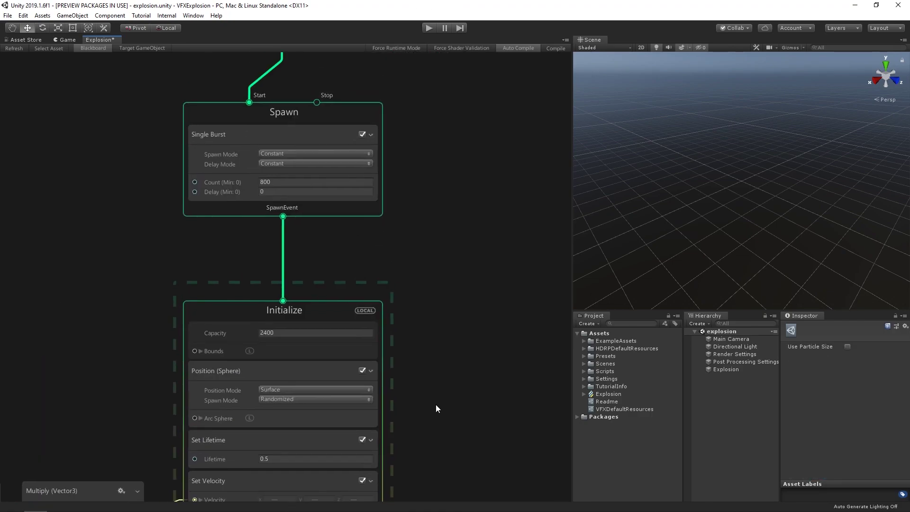
{"action": "middle_click_drag", "start_coordinate": [453, 183], "coordinate": [470, 303]}
{"action": "scroll", "coordinate": [470, 303], "scroll_direction": "down", "scroll_amount": 1}
{"action": "scroll", "coordinate": [363, 172], "scroll_direction": "up", "scroll_amount": 2}
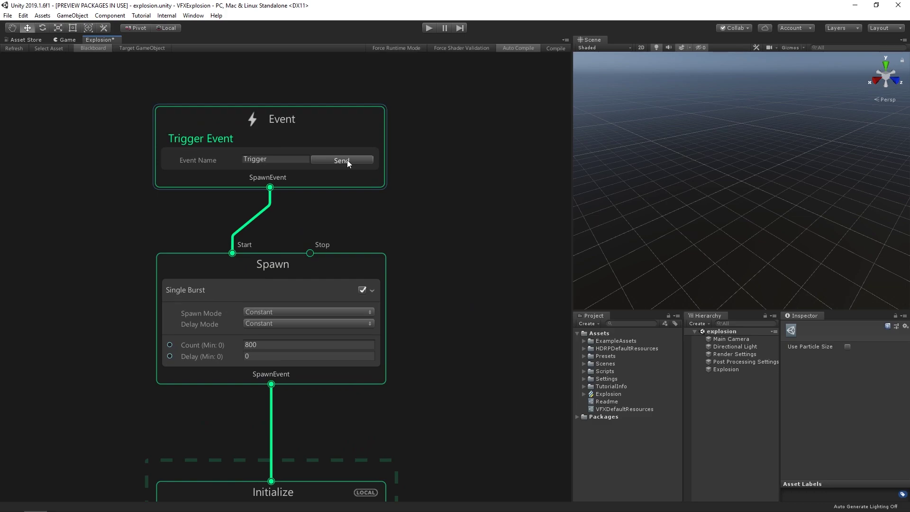
{"action": "left_click", "coordinate": [347, 161]}
{"action": "left_click", "coordinate": [347, 160]}
{"action": "left_click", "coordinate": [347, 160]}
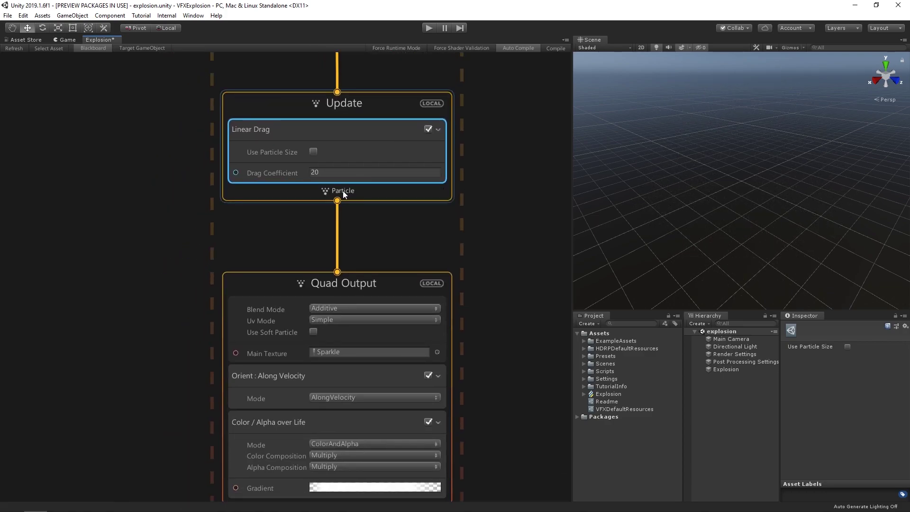
Add Conform to Sphere to Update: attraction speed 35, stick distance 0.01, stick force 0.
{"action": "left_click", "coordinate": [343, 191]}
{"action": "key", "text": "space"}
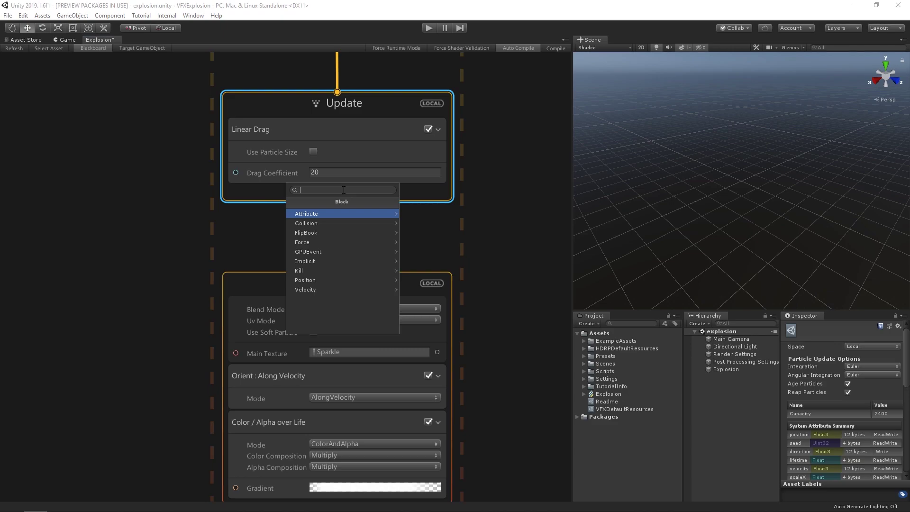
{"action": "type", "text": "conform"}
{"action": "key", "text": "Down"}
{"action": "key", "text": "Return"}
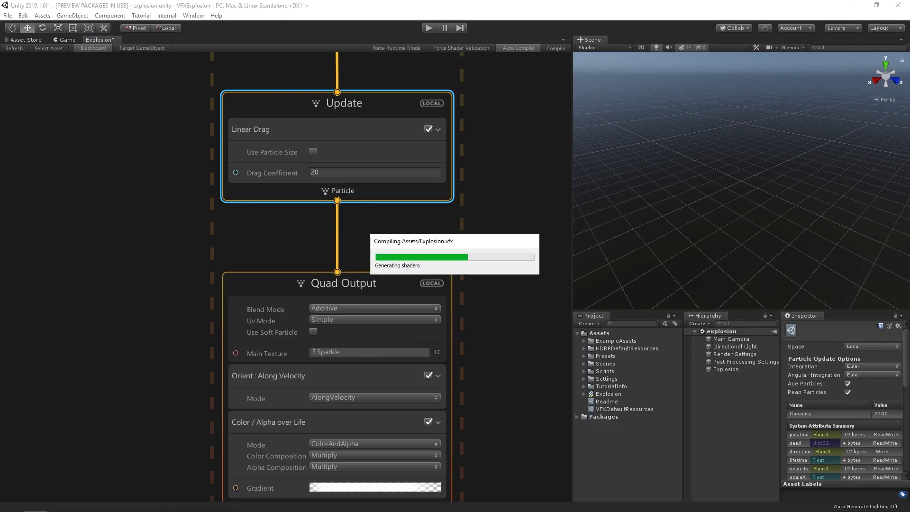
{"action": "left_click", "coordinate": [329, 232]}
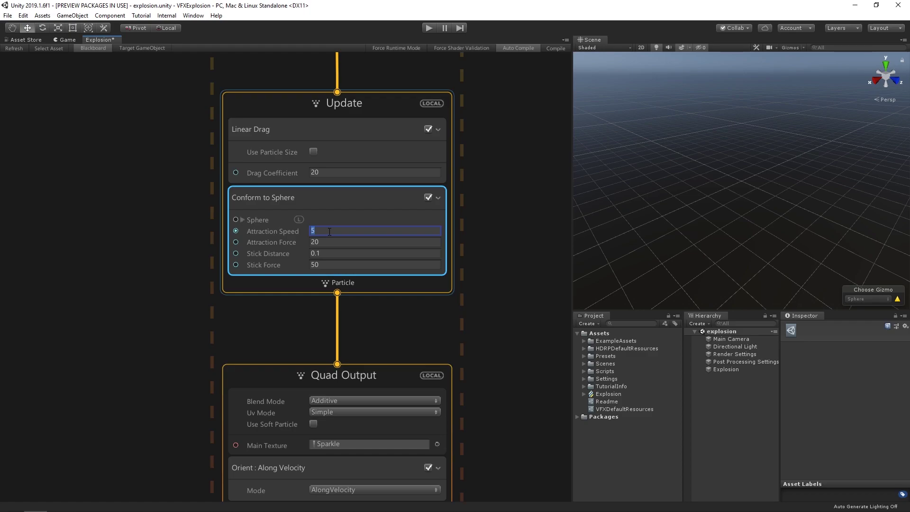
{"action": "type", "text": "35"}
{"action": "key", "text": "Tab"}
{"action": "key", "text": "Tab"}
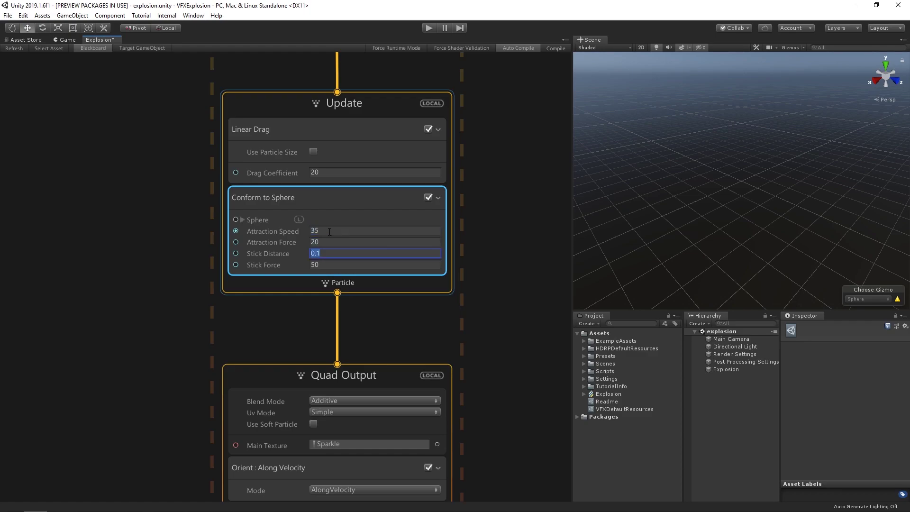
{"action": "type", "text": "0.01"}
{"action": "key", "text": "Tab"}
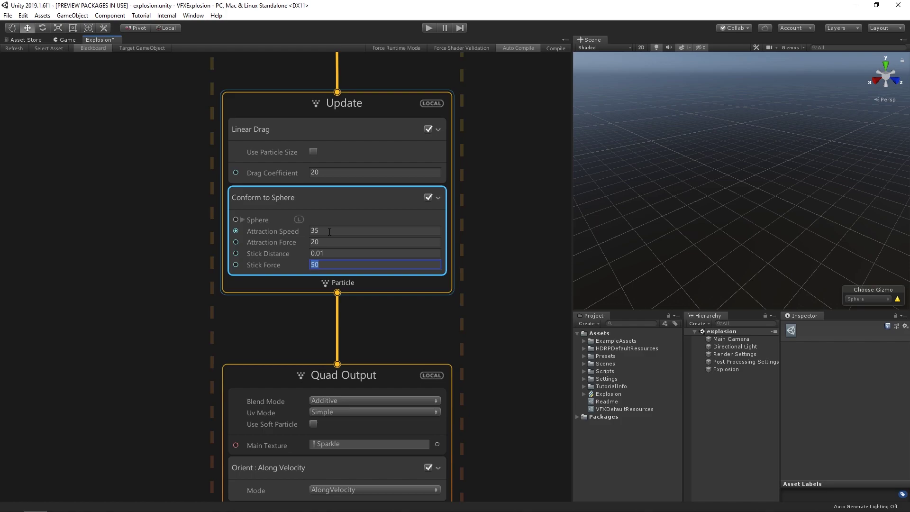
{"action": "type", "text": "0"}
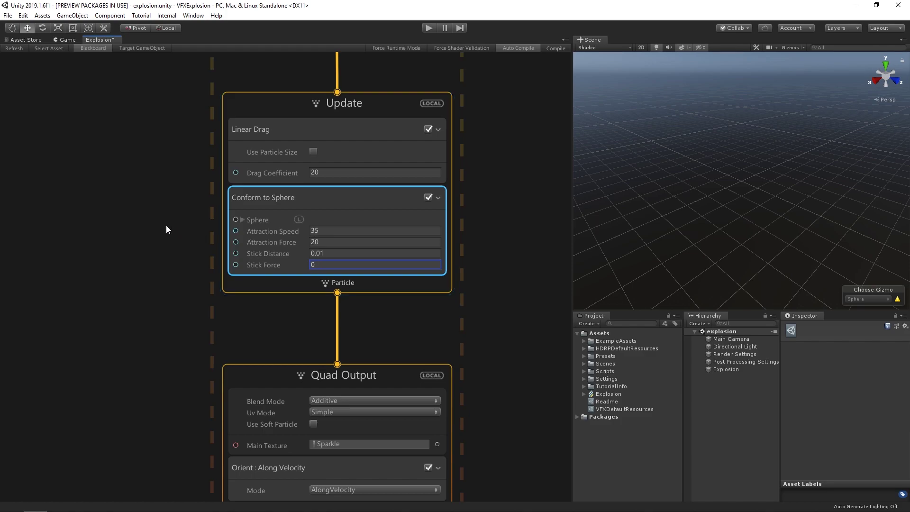
Add Age Over Lifetime and Sample Curve nodes, wiring particle age into Sample Curve's Time.
{"action": "middle_click_drag", "start_coordinate": [166, 226], "coordinate": [446, 263]}
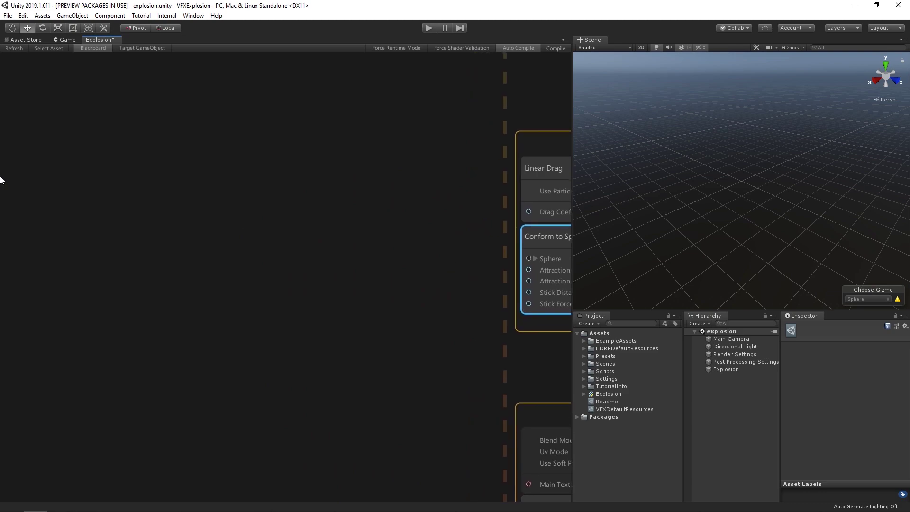
{"action": "key", "text": "space"}
{"action": "type", "text": "age"}
{"action": "key", "text": "Return"}
{"action": "right_click", "coordinate": [186, 198]}
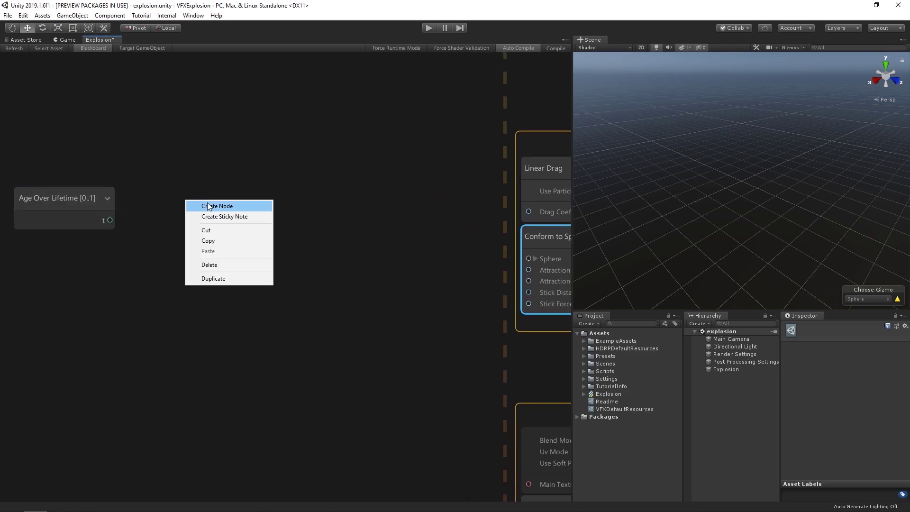
{"action": "left_click", "coordinate": [207, 203]}
{"action": "type", "text": "sample"}
{"action": "key", "text": "Return"}
{"action": "left_click_drag", "start_coordinate": [225, 227], "coordinate": [174, 191]}
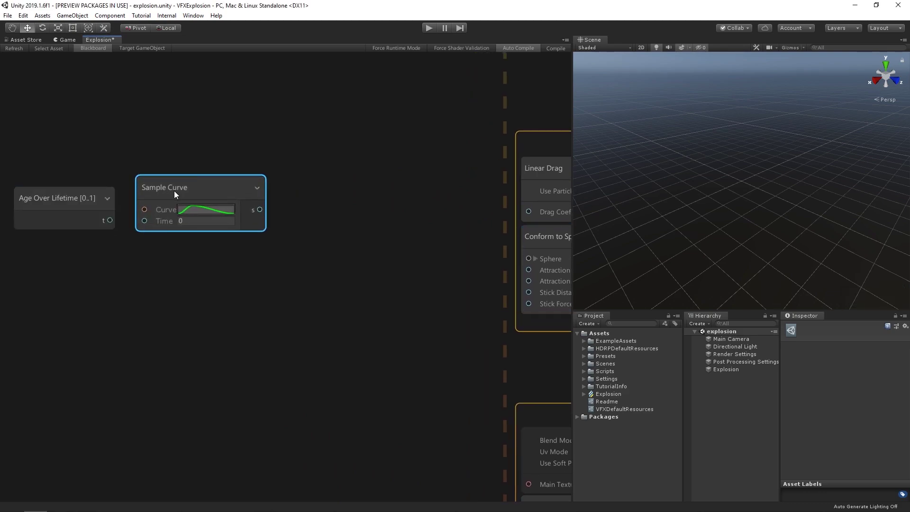
{"action": "left_click_drag", "start_coordinate": [110, 220], "coordinate": [144, 221]}
Multiply the sampled curve by 500 and feed the result into Conform to Sphere's Attraction Force.
{"action": "key", "text": "space"}
{"action": "type", "text": "mul"}
{"action": "key", "text": "Return"}
{"action": "left_click_drag", "start_coordinate": [260, 210], "coordinate": [340, 243]}
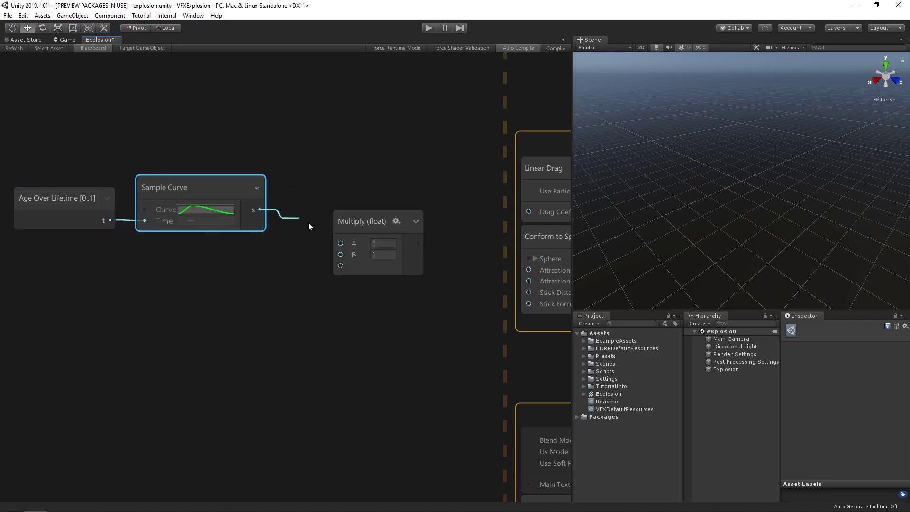
{"action": "left_click", "coordinate": [385, 255]}
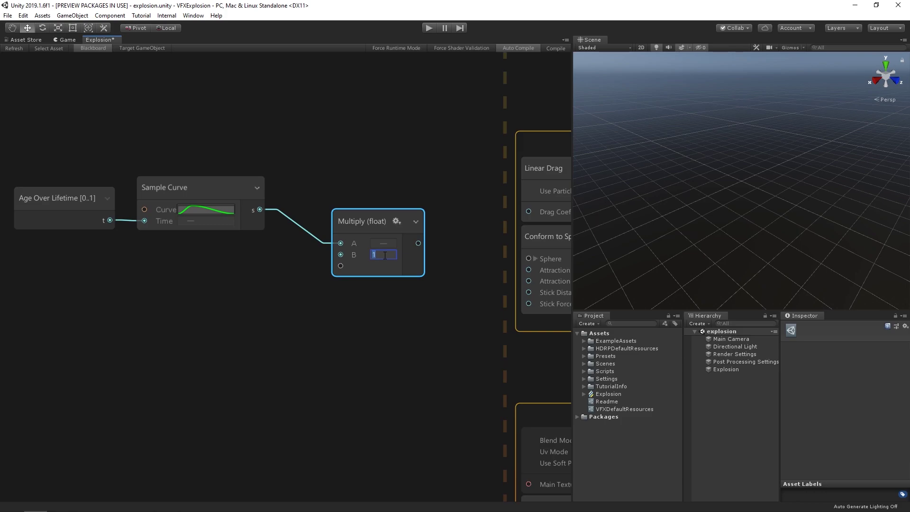
{"action": "type", "text": "500"}
{"action": "middle_click_drag", "start_coordinate": [444, 246], "coordinate": [306, 228]}
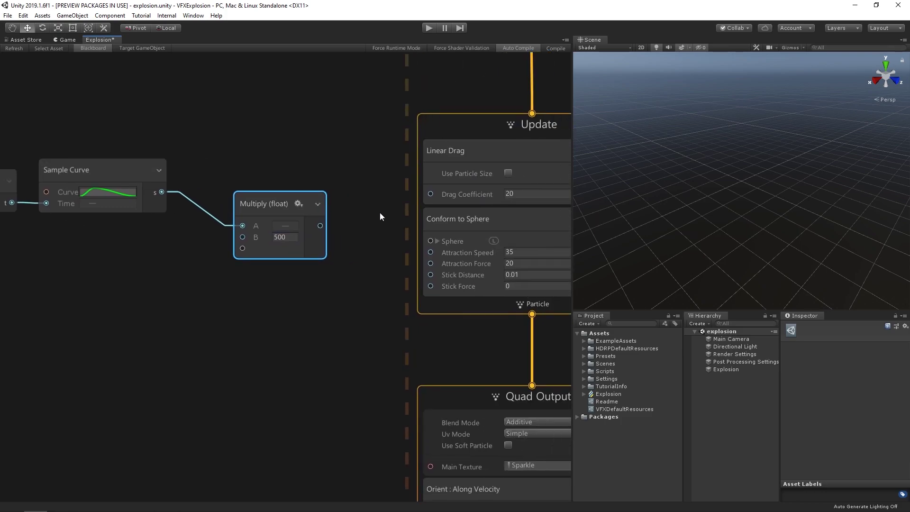
{"action": "mouse_move", "coordinate": [278, 226]}
{"action": "left_mouse_down"}
{"action": "mouse_move", "coordinate": [310, 229]}
{"action": "mouse_move", "coordinate": [387, 263]}
{"action": "left_mouse_up"}
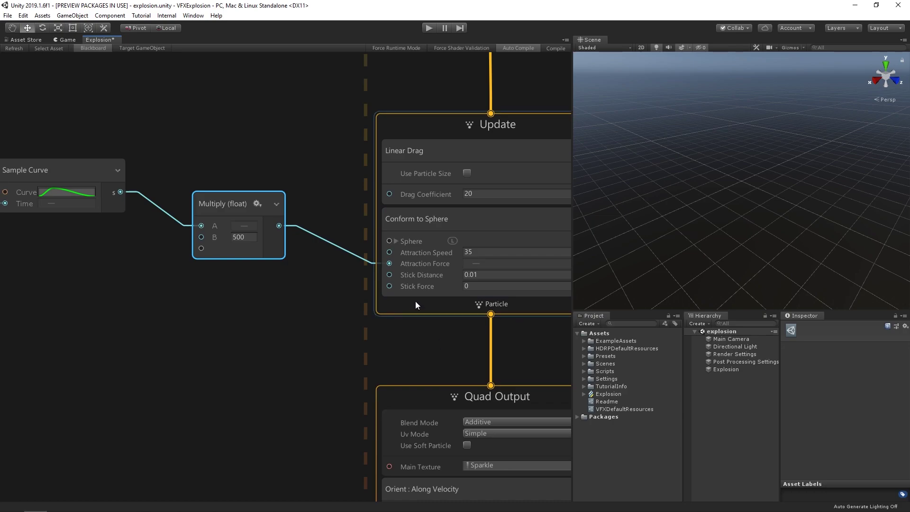
{"action": "scroll", "coordinate": [91, 240], "scroll_direction": "down", "scroll_amount": 1}
{"action": "middle_click_drag", "start_coordinate": [91, 240], "coordinate": [234, 263]}
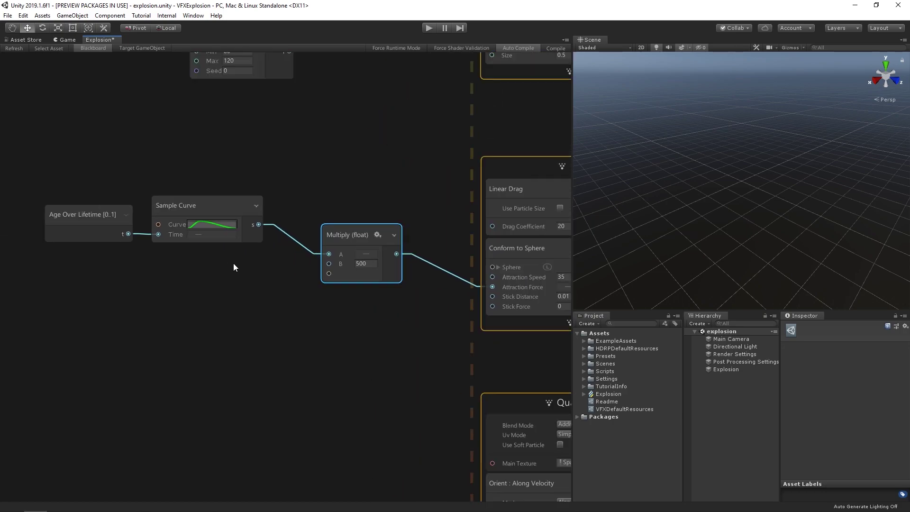
Flatten the Sample Curve and add a key near 0.6 with constant tangents.
{"action": "left_click", "coordinate": [220, 228]}
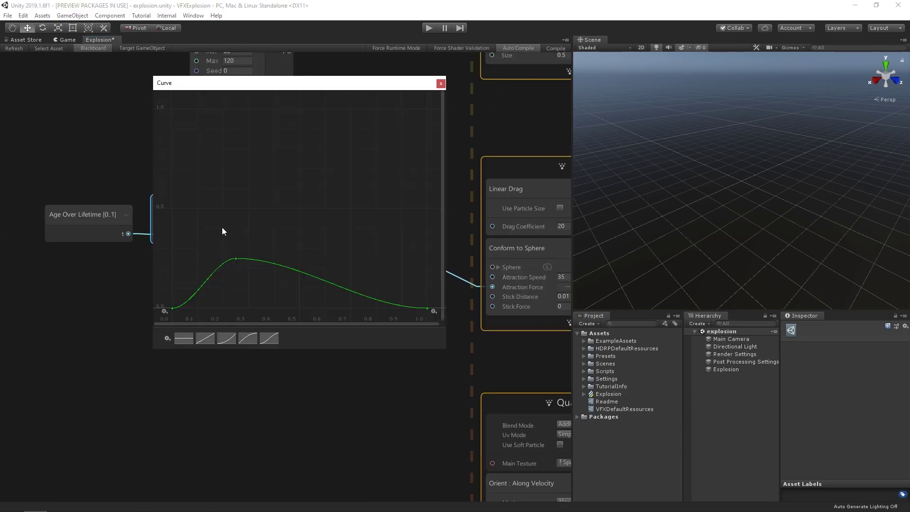
{"action": "left_click", "coordinate": [184, 338]}
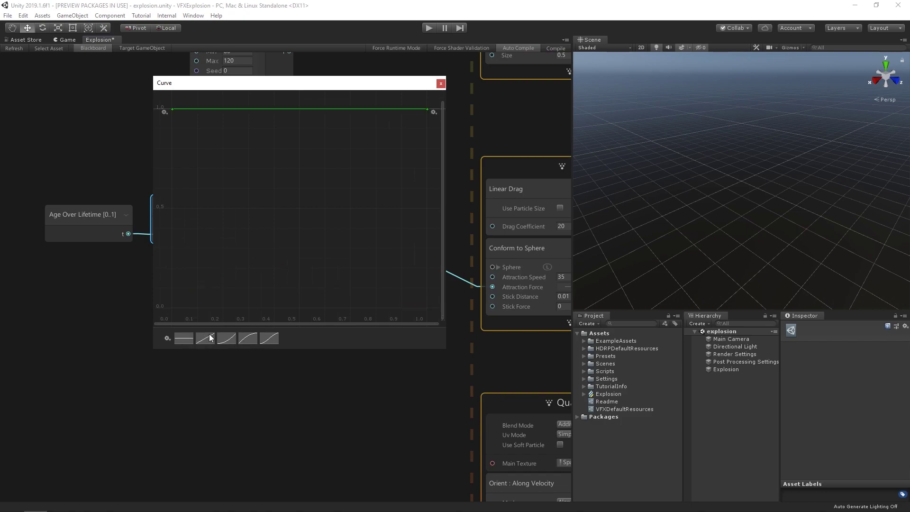
{"action": "right_click", "coordinate": [324, 110]}
{"action": "left_click", "coordinate": [333, 119]}
{"action": "right_click", "coordinate": [325, 109]}
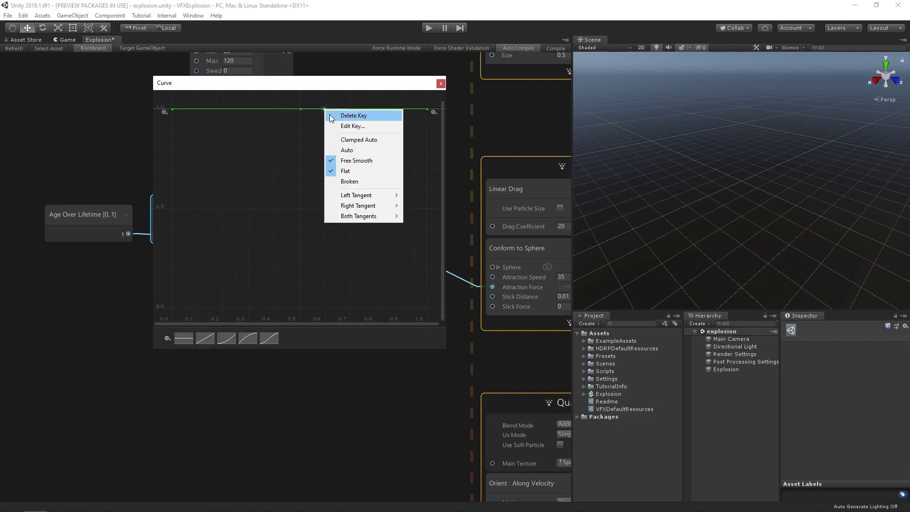
{"action": "left_click", "coordinate": [342, 121]}
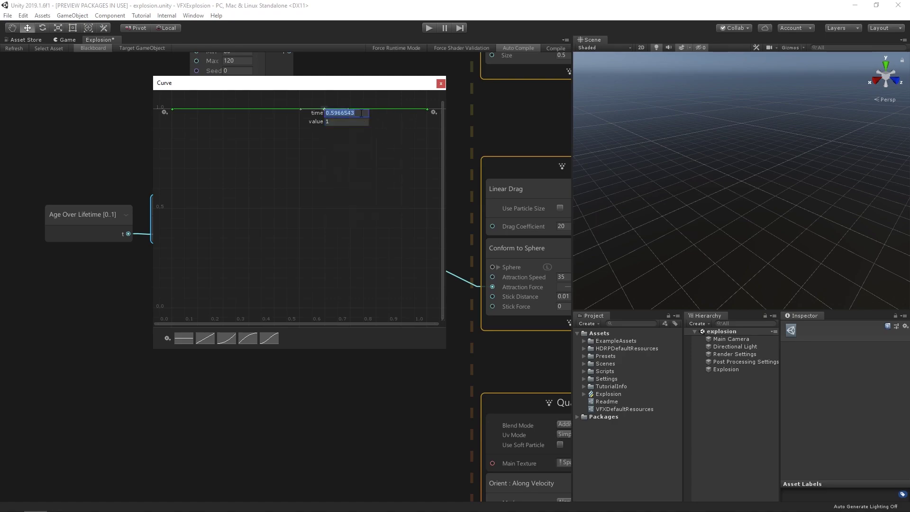
{"action": "key", "text": "Return"}
{"action": "right_click", "coordinate": [325, 109]}
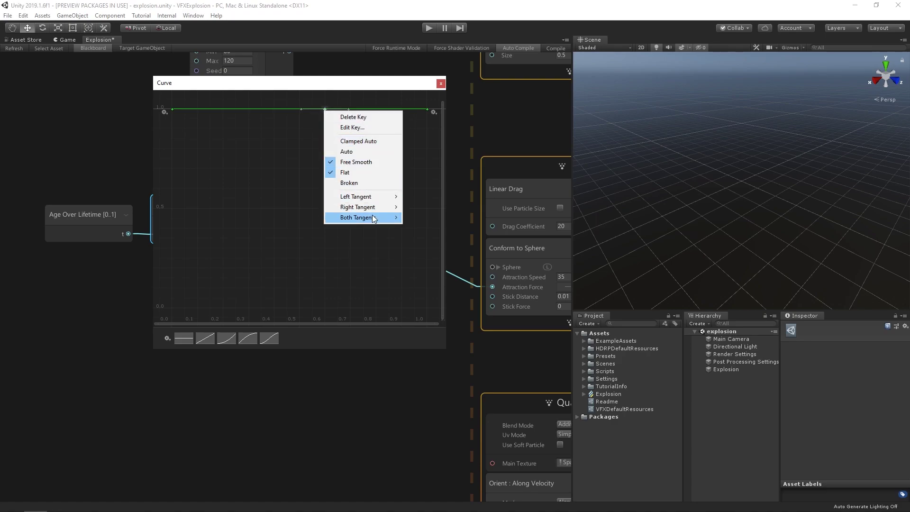
{"action": "mouse_move", "coordinate": [358, 217]}
{"action": "left_click", "coordinate": [439, 238]}
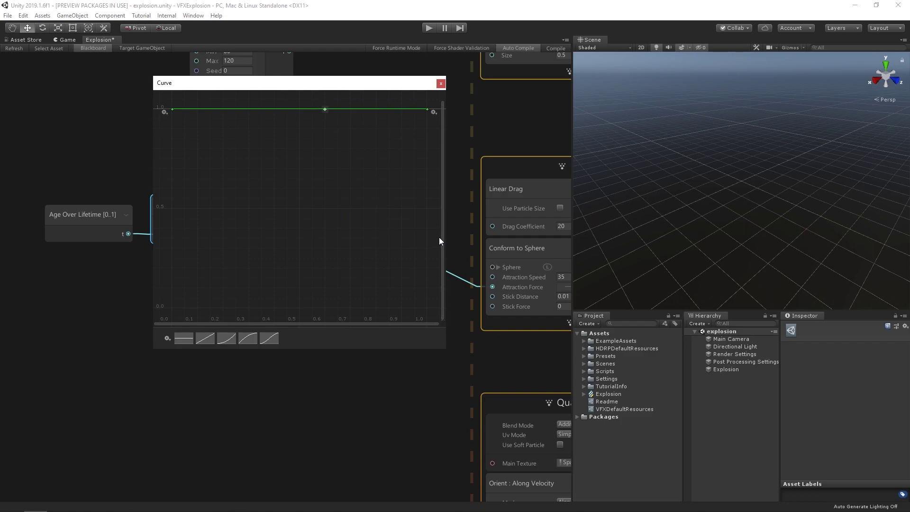
Set the curve's first key to value 0 and close the curve editor.
{"action": "right_click", "coordinate": [173, 108]}
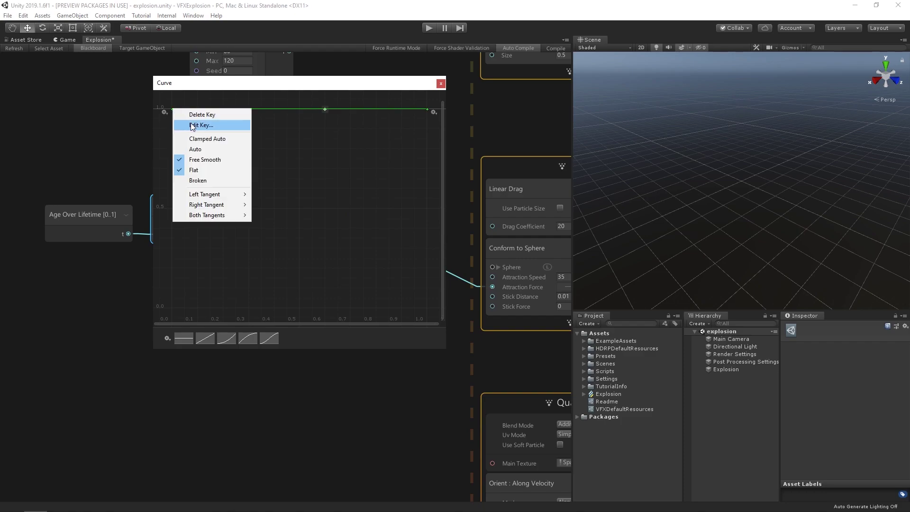
{"action": "left_click", "coordinate": [193, 122]}
{"action": "type", "text": "0"}
{"action": "key", "text": "Return"}
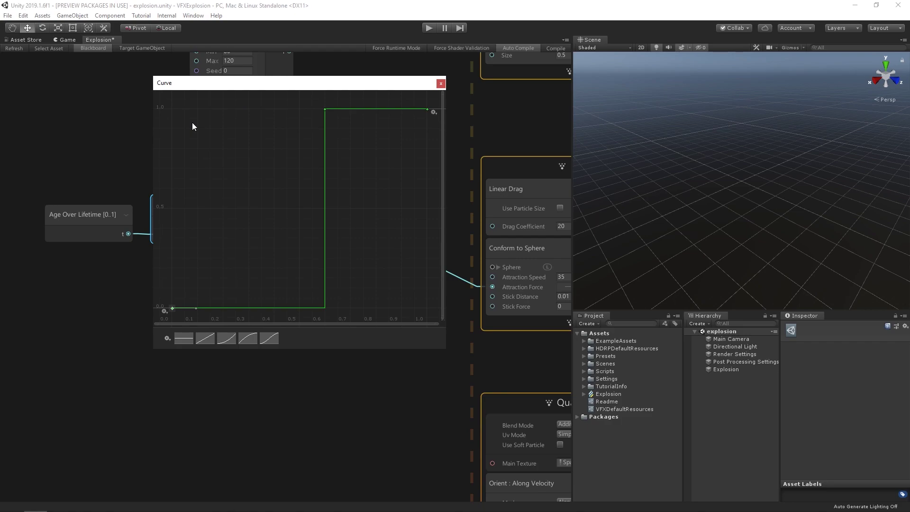
{"action": "left_click", "coordinate": [440, 83]}
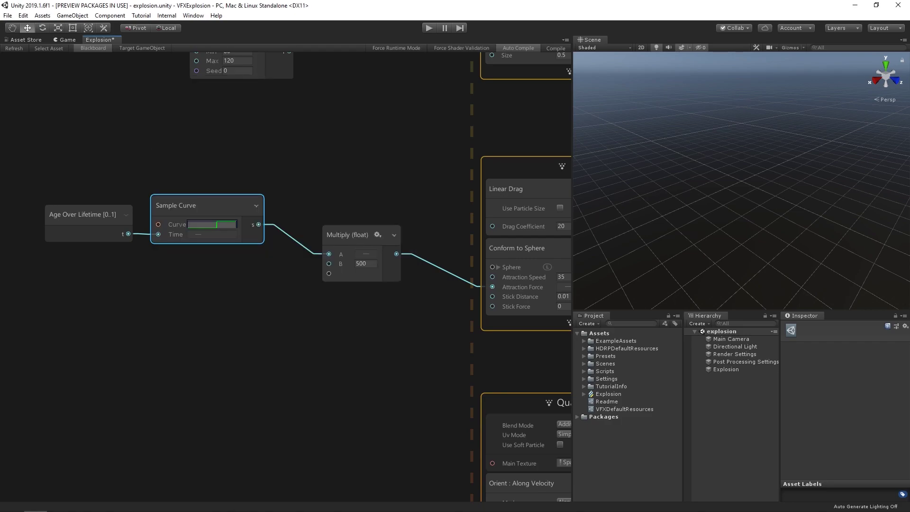
Apply the cyan/magenta HDR preset to Color over Life, then send Trigger twice to preview.
{"action": "middle_click_drag", "start_coordinate": [521, 426], "coordinate": [351, 318]}
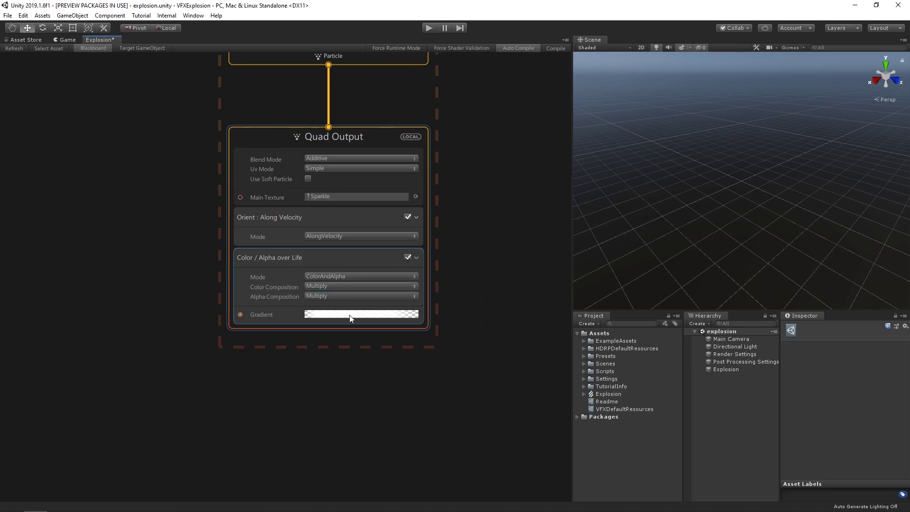
{"action": "left_click", "coordinate": [351, 315]}
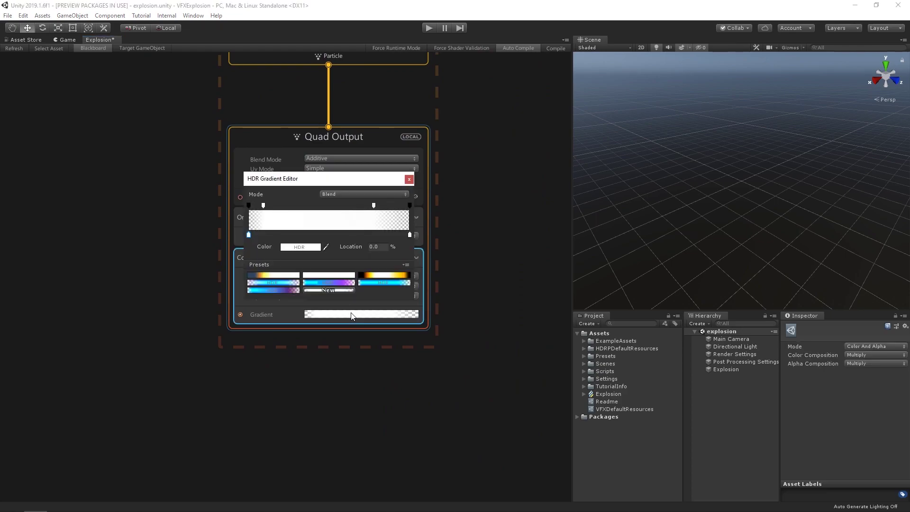
{"action": "left_click", "coordinate": [283, 282]}
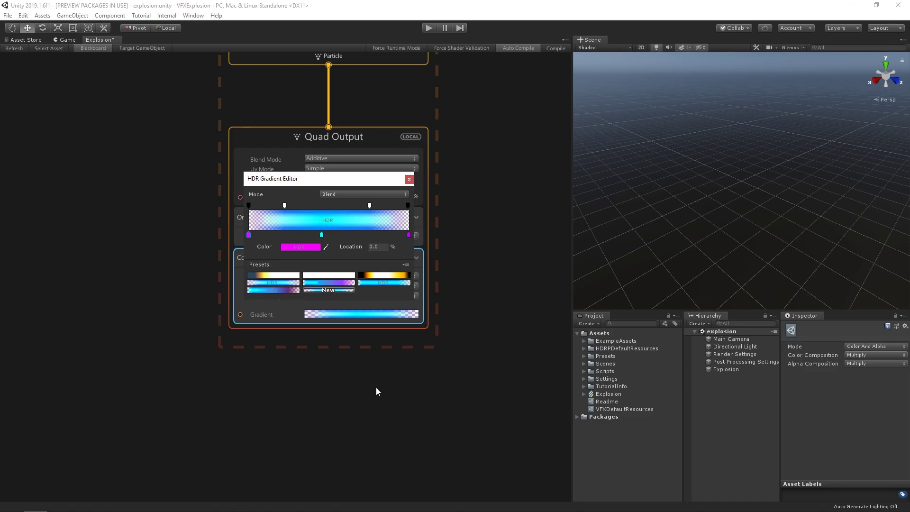
{"action": "left_click", "coordinate": [409, 179]}
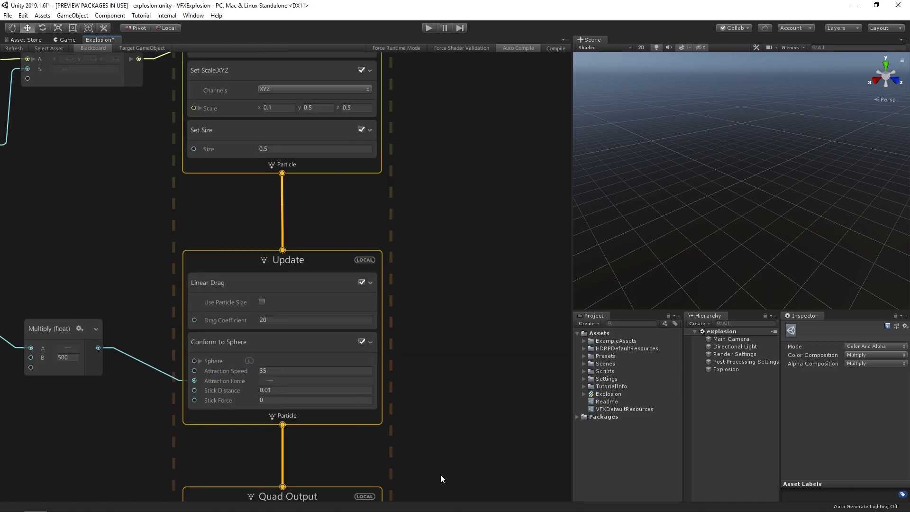
{"action": "left_click", "coordinate": [351, 203]}
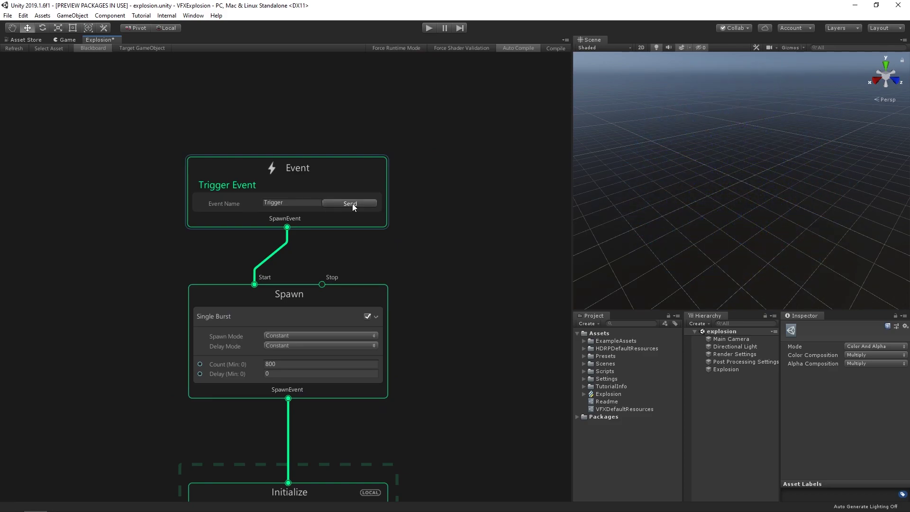
{"action": "left_click", "coordinate": [352, 203]}
Name the Initialize particle system 'Explosion' via Name System.
{"action": "scroll", "coordinate": [244, 164], "scroll_direction": "down", "scroll_amount": 5}
{"action": "middle_click_drag", "start_coordinate": [244, 164], "coordinate": [441, 183]}
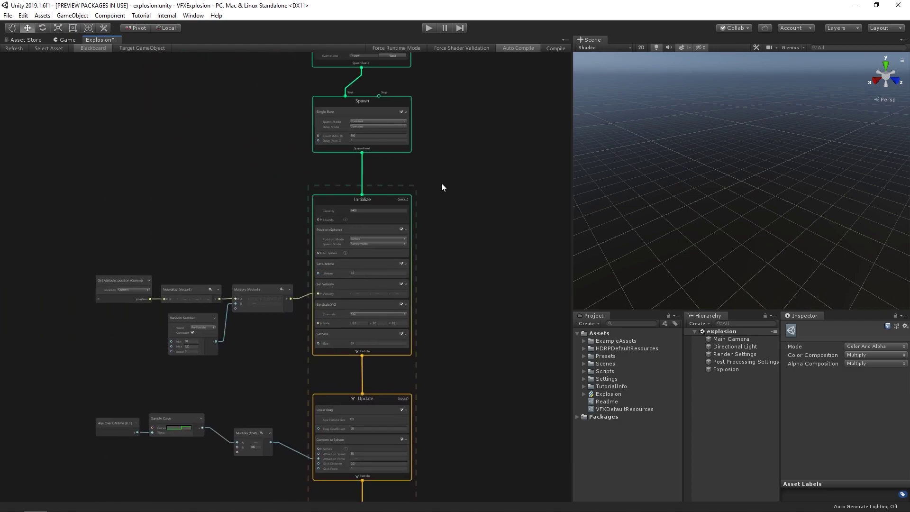
{"action": "scroll", "coordinate": [363, 184], "scroll_direction": "up", "scroll_amount": 4}
{"action": "right_click", "coordinate": [276, 191]}
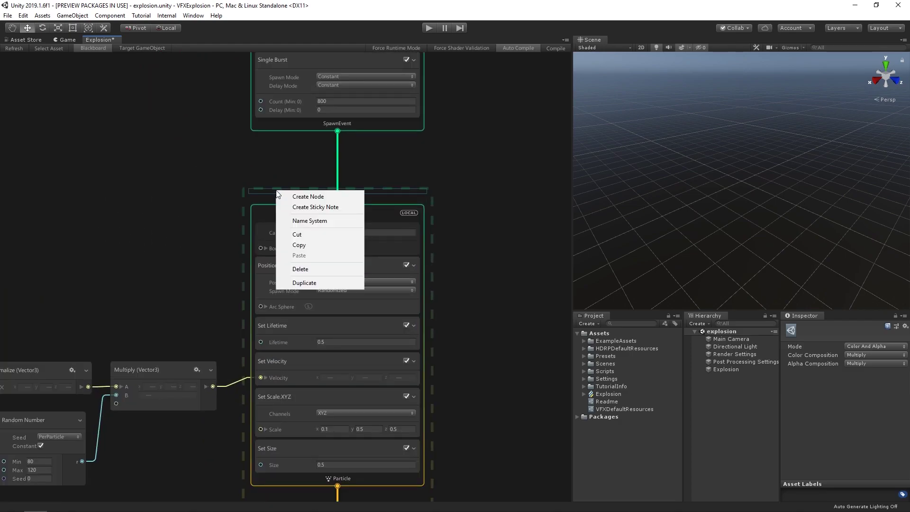
{"action": "left_click", "coordinate": [318, 217]}
{"action": "type", "text": "Expl"}
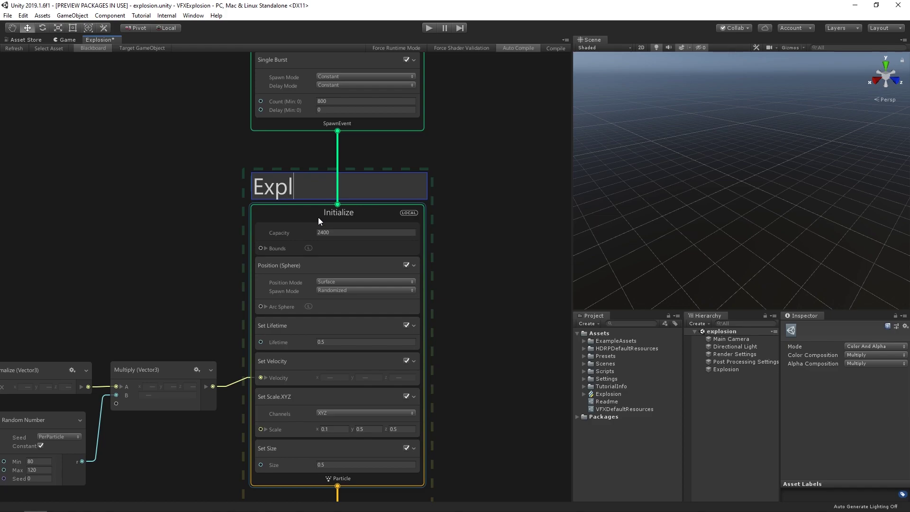
{"action": "type", "text": "osion"}
{"action": "left_click", "coordinate": [427, 198]}
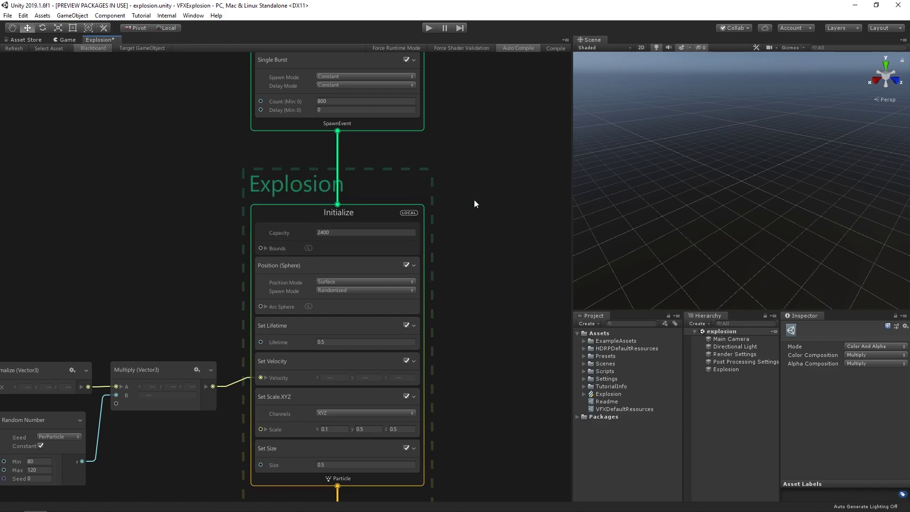
{"action": "middle_click_drag", "start_coordinate": [474, 200], "coordinate": [361, 249]}
{"action": "scroll", "coordinate": [379, 250], "scroll_direction": "down", "scroll_amount": 2}
Add a Simple Particle System beside Explosion and group it as 'Black Hole'.
{"action": "key", "text": "space"}
{"action": "type", "text": "simple"}
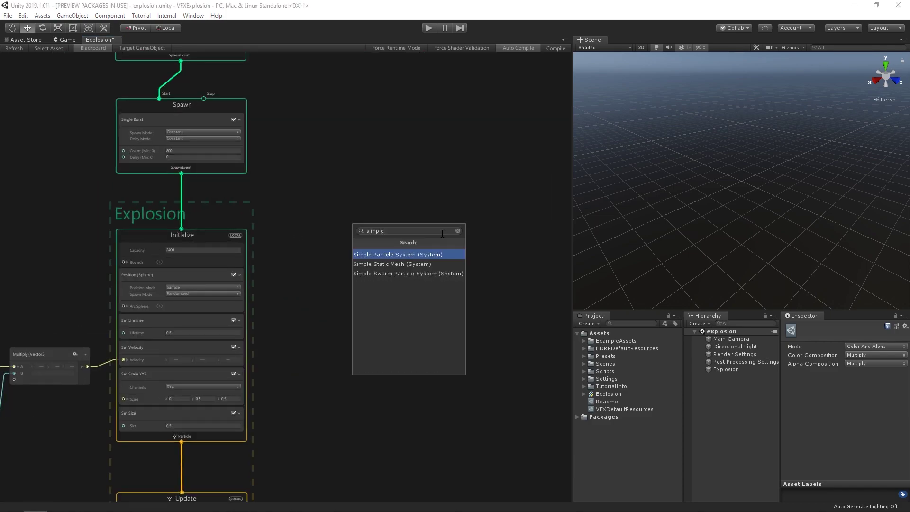
{"action": "key", "text": "Return"}
{"action": "scroll", "coordinate": [441, 235], "scroll_direction": "down", "scroll_amount": 3}
{"action": "left_click_drag", "start_coordinate": [489, 431], "coordinate": [418, 73]}
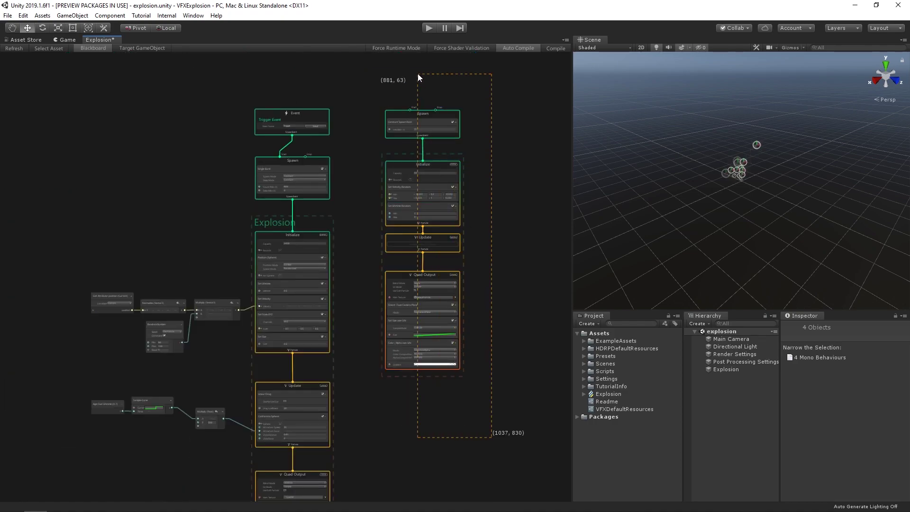
{"action": "left_click_drag", "start_coordinate": [417, 143], "coordinate": [479, 180]}
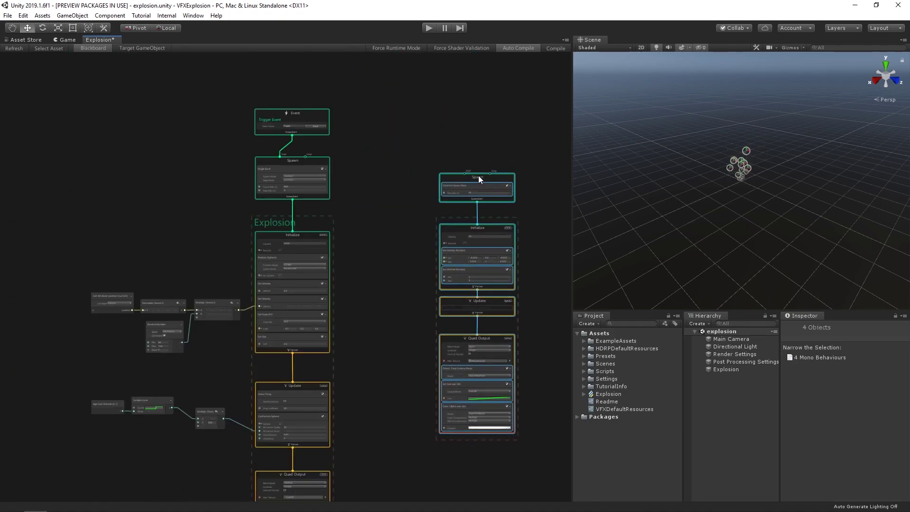
{"action": "scroll", "coordinate": [369, 175], "scroll_direction": "up", "scroll_amount": 5}
{"action": "right_click", "coordinate": [413, 173]}
{"action": "left_click", "coordinate": [418, 195]}
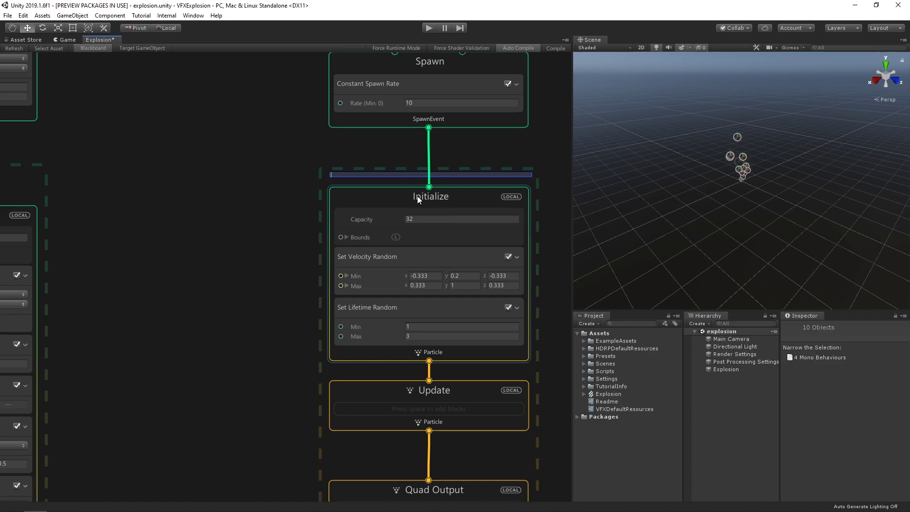
{"action": "type", "text": "Black Hole"}
{"action": "key", "text": "Return"}
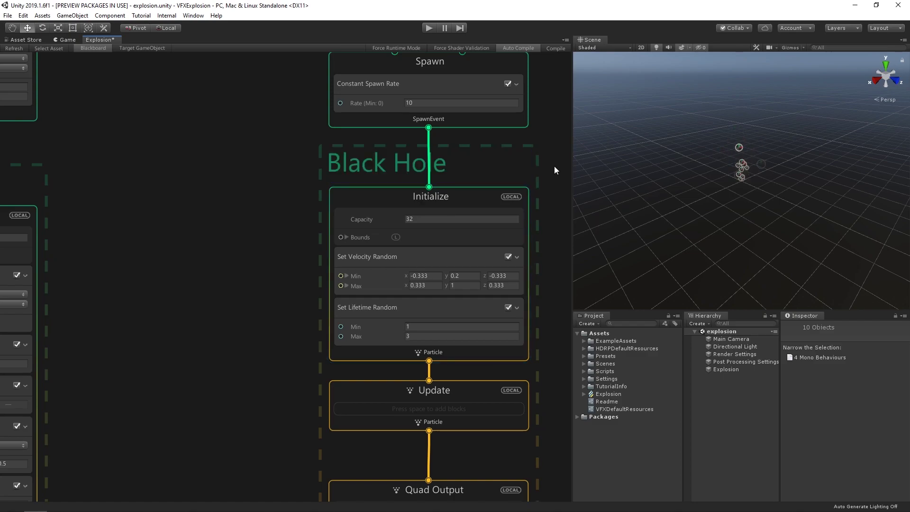
Replace Constant Spawn Rate with a Single Burst of count 1 and set Capacity to 4.
{"action": "middle_click_drag", "start_coordinate": [543, 173], "coordinate": [513, 182]}
{"action": "scroll", "coordinate": [503, 200], "scroll_direction": "up", "scroll_amount": 2}
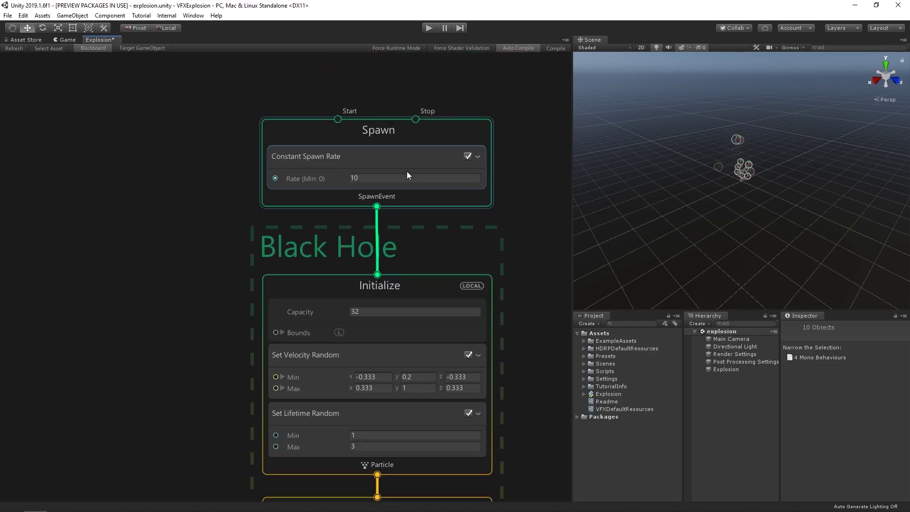
{"action": "left_click", "coordinate": [379, 146]}
{"action": "key", "text": "Delete"}
{"action": "key", "text": "space"}
{"action": "type", "text": "sin"}
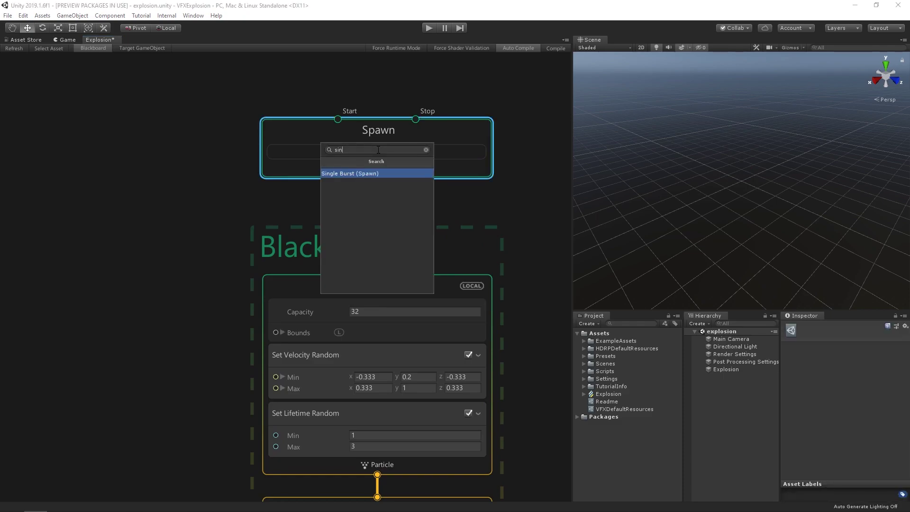
{"action": "key", "text": "Return"}
{"action": "left_click", "coordinate": [374, 214]}
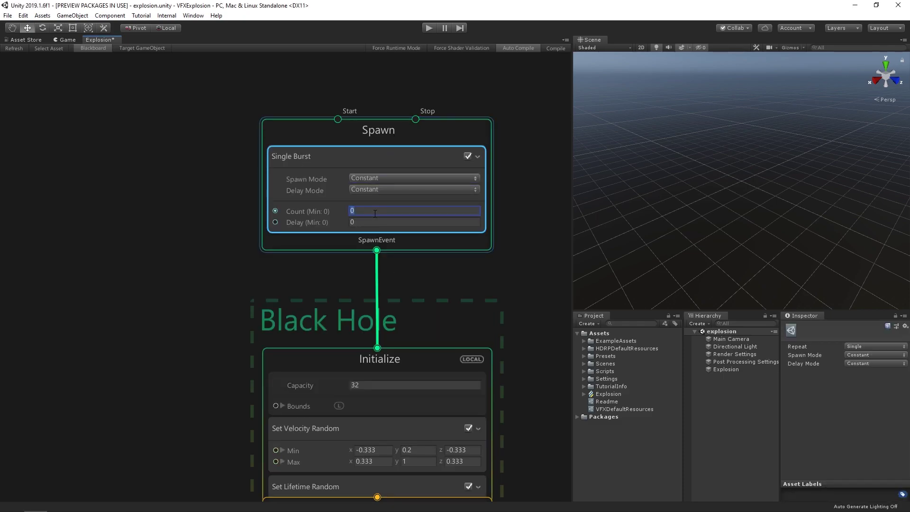
{"action": "type", "text": "1"}
{"action": "left_click", "coordinate": [374, 385]}
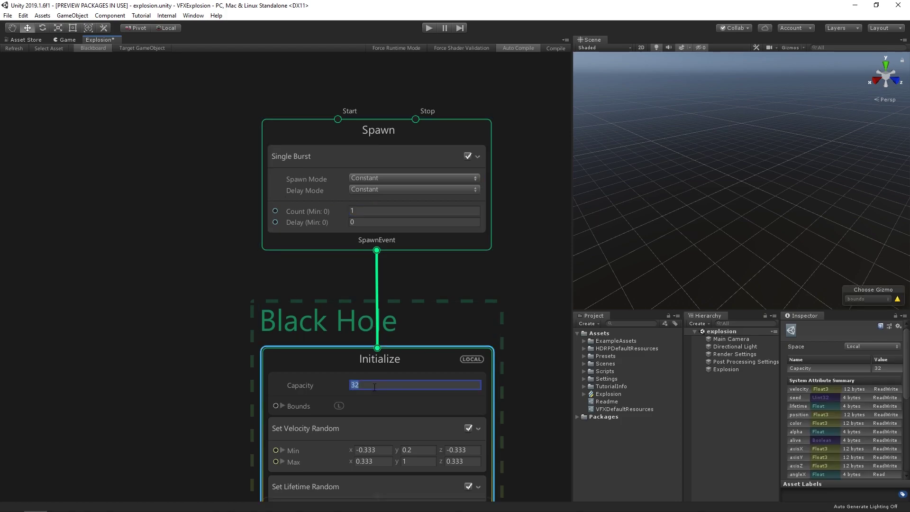
{"action": "type", "text": "4"}
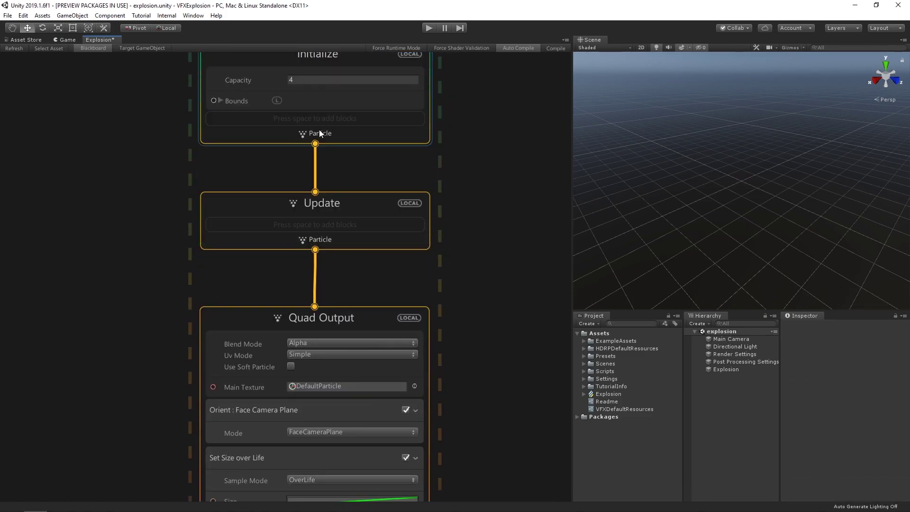
Add a Set Lifetime block of 2 to the Black Hole Initialize context.
{"action": "left_click", "coordinate": [334, 119]}
{"action": "key", "text": "space"}
{"action": "type", "text": "set lifetime"}
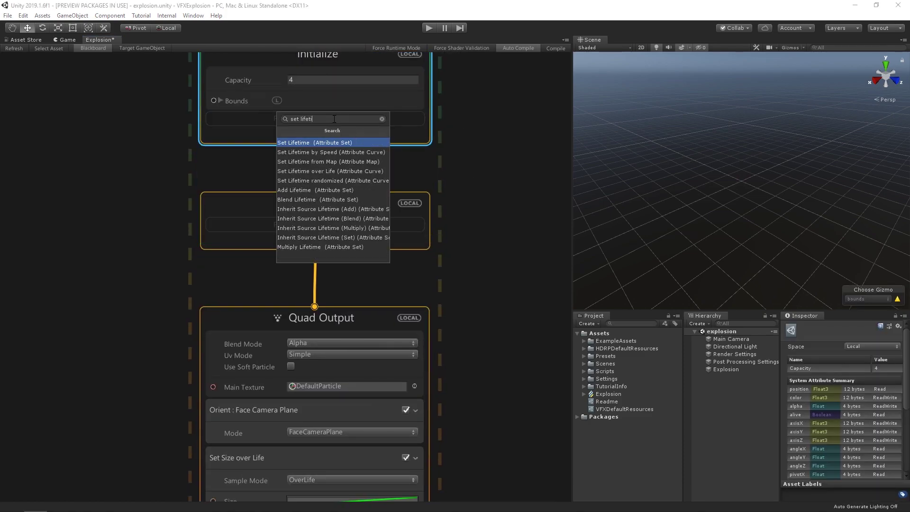
{"action": "key", "text": "Return"}
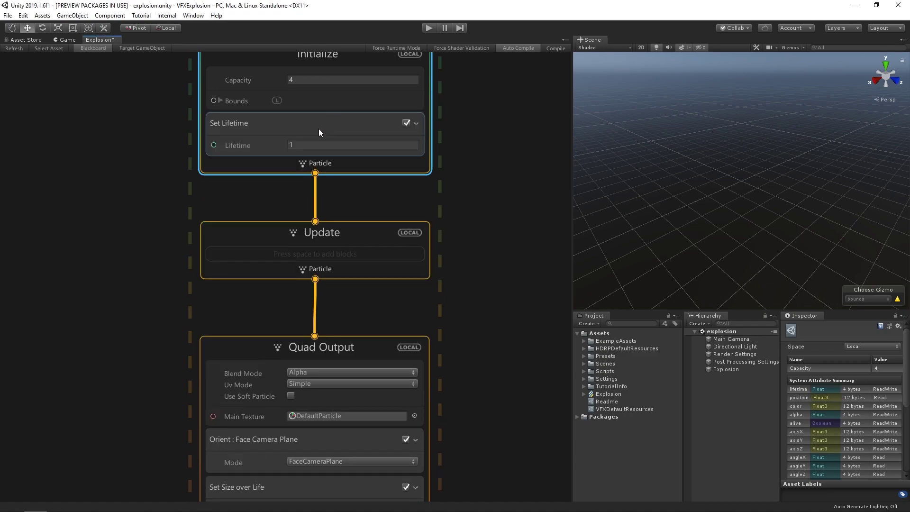
{"action": "left_click", "coordinate": [312, 145]}
{"action": "key", "text": "BackSpace"}
{"action": "type", "text": "2"}
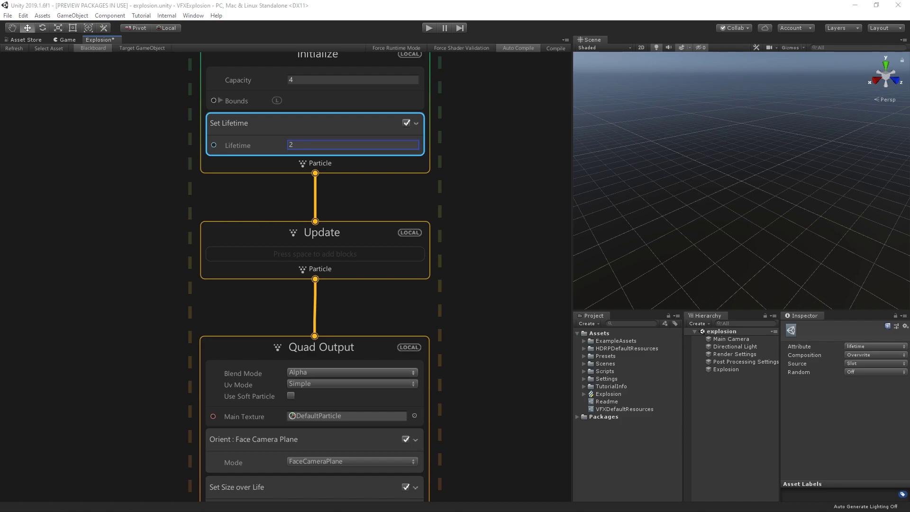
Give the Black Hole output the Blackhole main texture and the cyan-to-purple gradient preset.
{"action": "middle_click_drag", "start_coordinate": [480, 351], "coordinate": [479, 126]}
{"action": "left_click", "coordinate": [411, 190]}
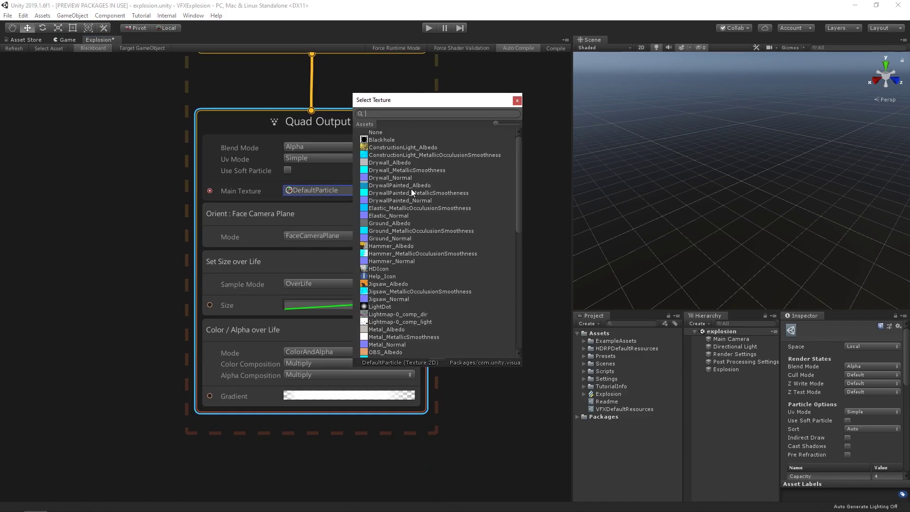
{"action": "left_click", "coordinate": [387, 140]}
{"action": "double_click", "coordinate": [387, 139]}
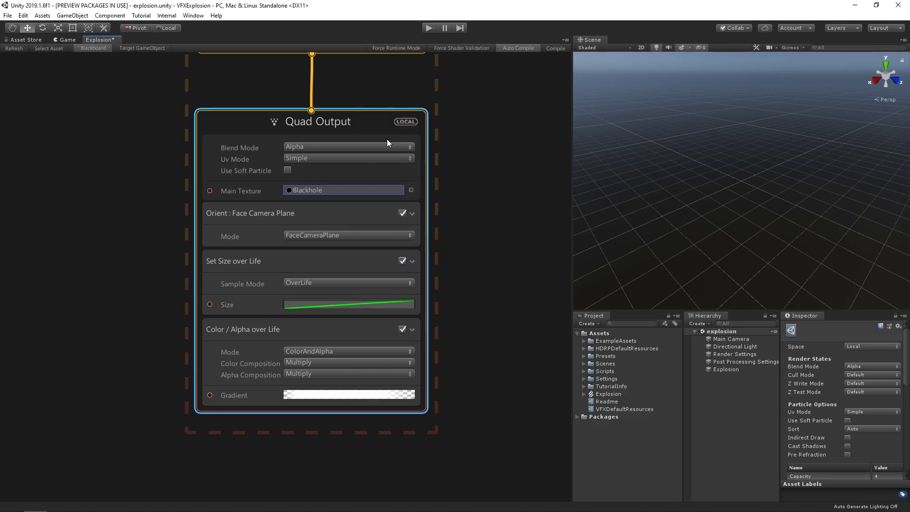
{"action": "left_click", "coordinate": [338, 397]}
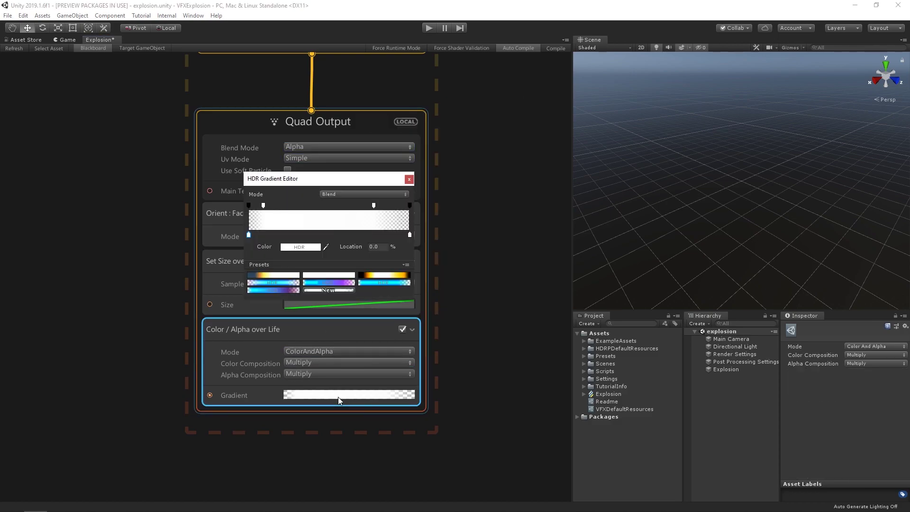
{"action": "left_click", "coordinate": [339, 284]}
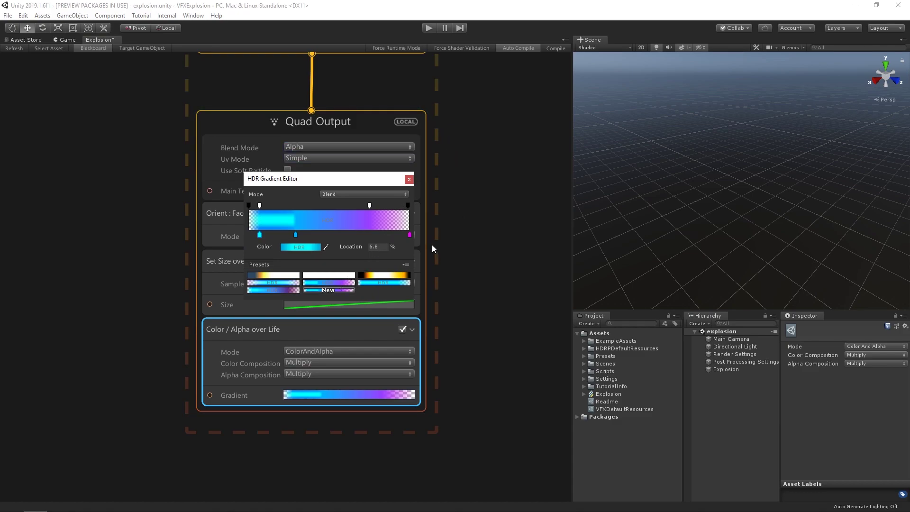
{"action": "left_click", "coordinate": [407, 179]}
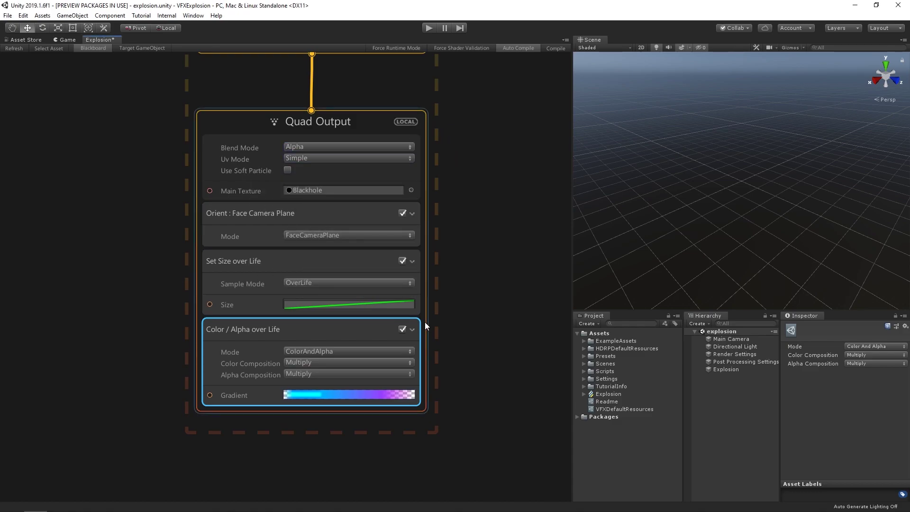
Shape the Size over Life curve to rise to about 0.8 near 0.7, then drop linearly to 0.
{"action": "left_click", "coordinate": [350, 305]}
{"action": "left_click", "coordinate": [185, 340]}
{"action": "right_click", "coordinate": [198, 109]}
{"action": "left_click", "coordinate": [296, 227]}
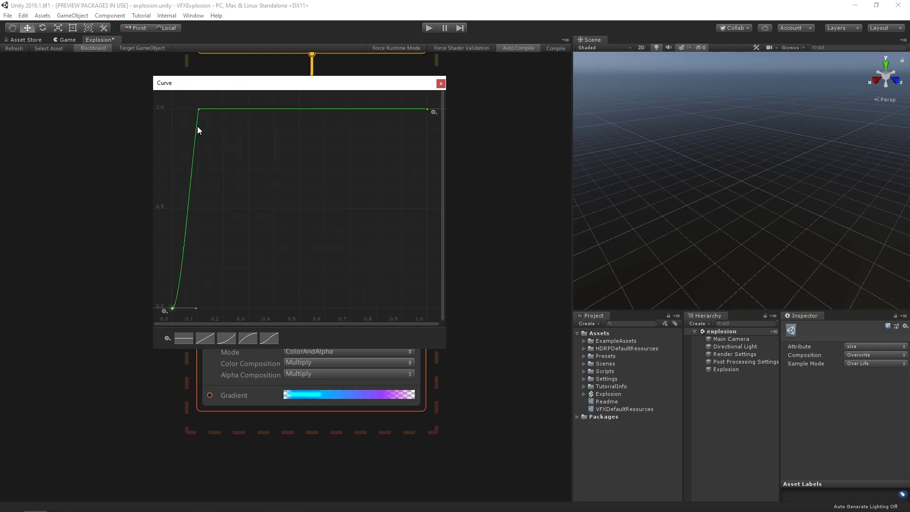
{"action": "right_click", "coordinate": [428, 110]}
{"action": "left_click_drag", "start_coordinate": [428, 110], "coordinate": [428, 309]}
{"action": "double_click", "coordinate": [345, 264]}
{"action": "right_click", "coordinate": [345, 264]}
{"action": "left_click_drag", "start_coordinate": [345, 264], "coordinate": [345, 148]}
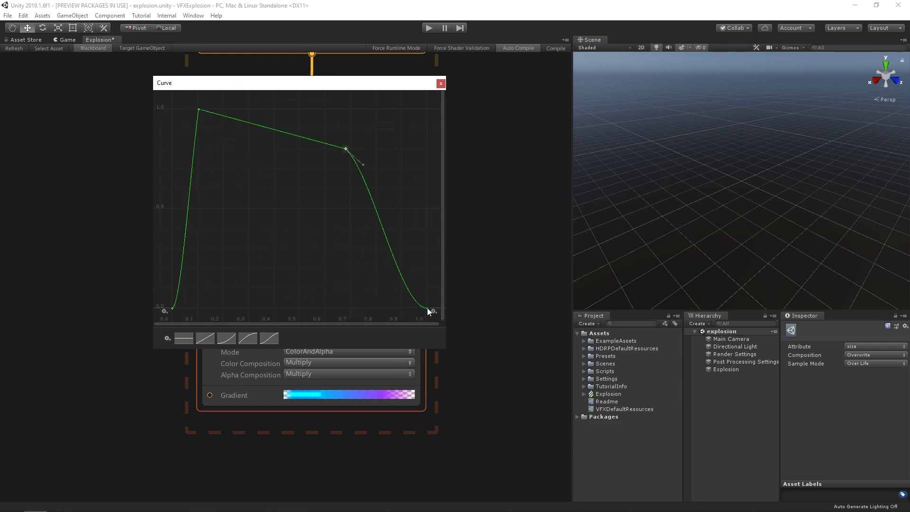
{"action": "right_click", "coordinate": [427, 308]}
{"action": "left_click", "coordinate": [449, 348]}
{"action": "right_click", "coordinate": [346, 149]}
{"action": "left_click", "coordinate": [455, 264]}
{"action": "right_click", "coordinate": [172, 308]}
{"action": "left_click", "coordinate": [266, 422]}
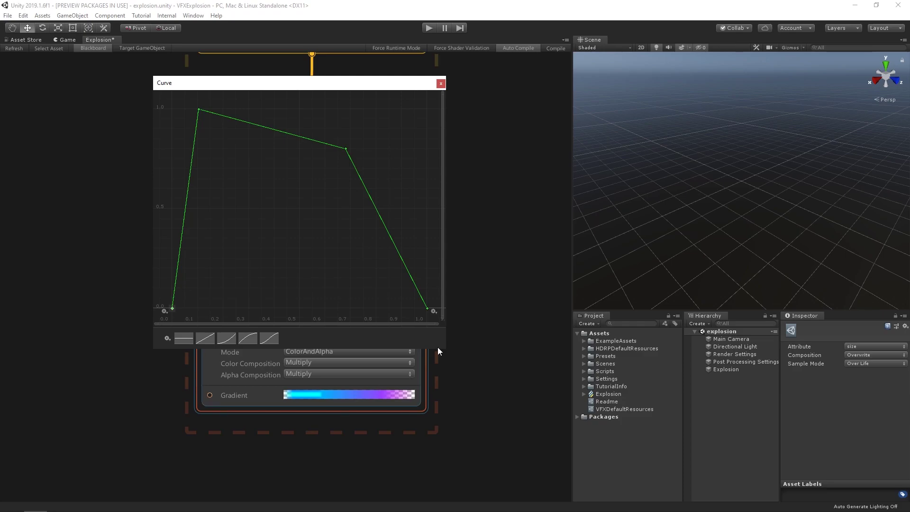
Connect the Trigger Event to Black Hole's Spawn Start and preview the effect twice.
{"action": "left_click", "coordinate": [441, 84]}
{"action": "middle_click_drag", "start_coordinate": [453, 84], "coordinate": [459, 405]}
{"action": "middle_click_drag", "start_coordinate": [472, 179], "coordinate": [474, 387]}
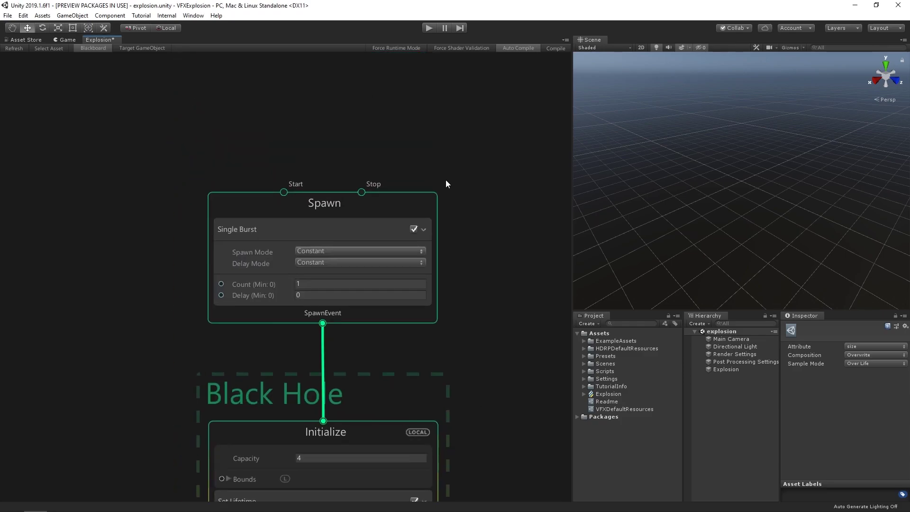
{"action": "scroll", "coordinate": [419, 140], "scroll_direction": "down", "scroll_amount": 3}
{"action": "middle_click_drag", "start_coordinate": [419, 140], "coordinate": [476, 197]}
{"action": "left_click_drag", "start_coordinate": [104, 159], "coordinate": [405, 226]}
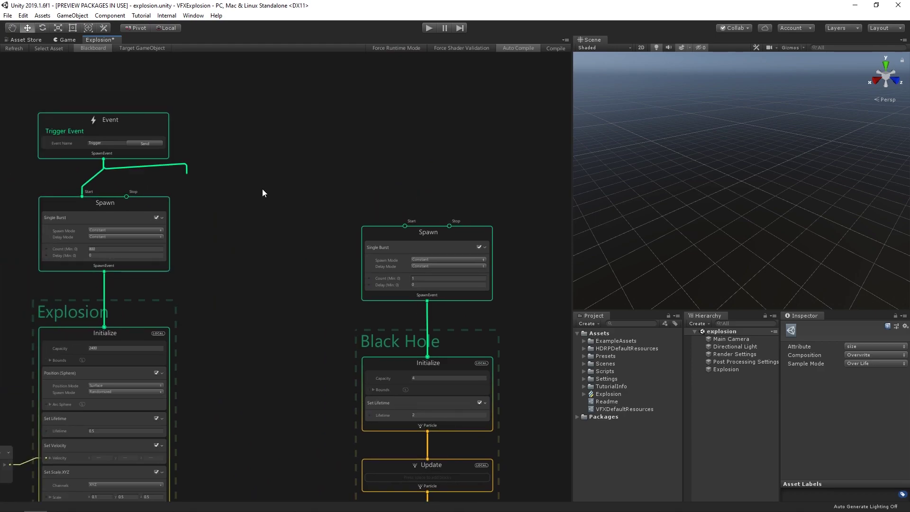
{"action": "left_click", "coordinate": [285, 142]}
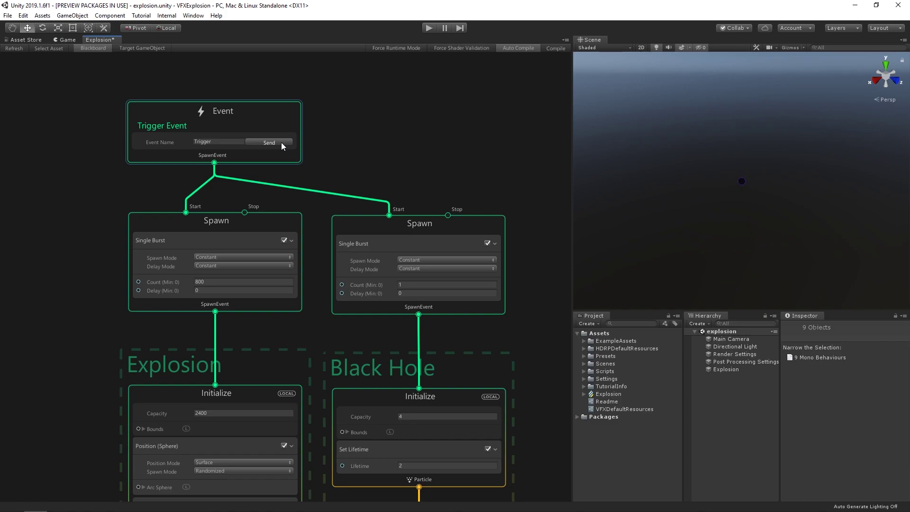
{"action": "left_click", "coordinate": [282, 143]}
Set the Black Hole Single Burst Delay to 0.3 and replay the trigger to check timing.
{"action": "left_click", "coordinate": [366, 226]}
{"action": "left_click", "coordinate": [406, 294]}
{"action": "type", "text": ".3"}
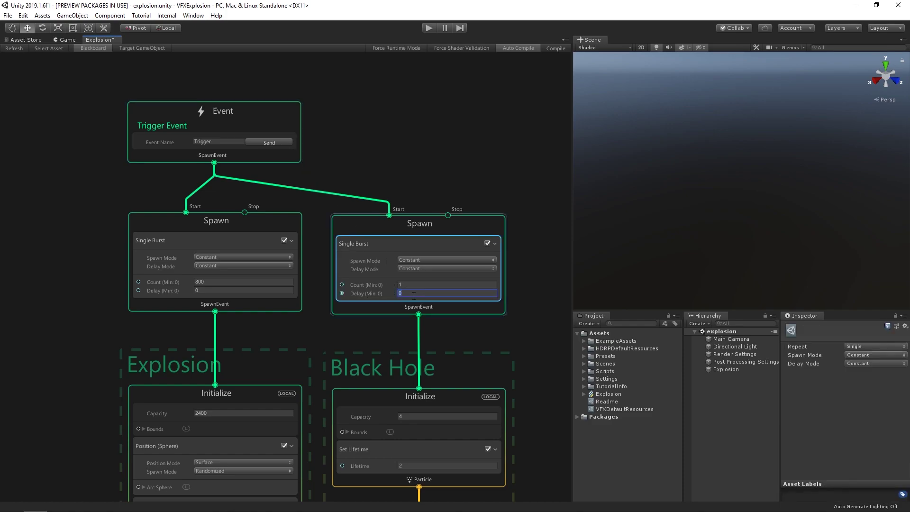
{"action": "left_click", "coordinate": [286, 141]}
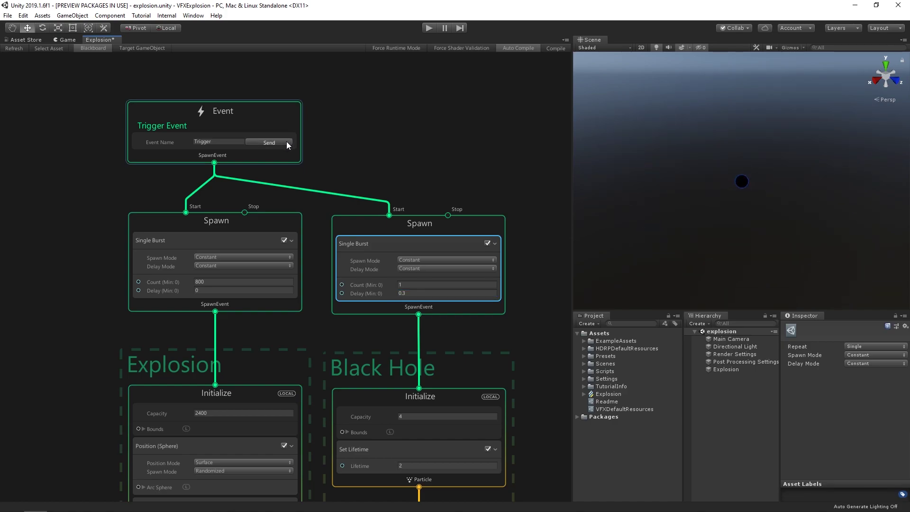
{"action": "left_click", "coordinate": [286, 141]}
Create a new simple particle system and group it under the title 'Firework'.
{"action": "scroll", "coordinate": [283, 141], "scroll_direction": "down", "scroll_amount": 3}
{"action": "middle_click_drag", "start_coordinate": [493, 282], "coordinate": [387, 309]}
{"action": "key", "text": "space"}
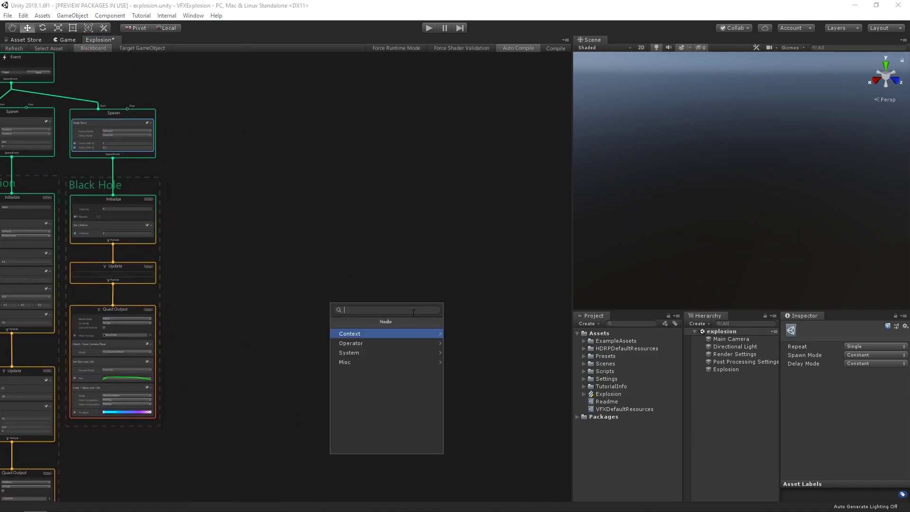
{"action": "left_click", "coordinate": [387, 330]}
{"action": "right_click", "coordinate": [363, 228]}
{"action": "left_click", "coordinate": [402, 251]}
{"action": "type", "text": "Firework"}
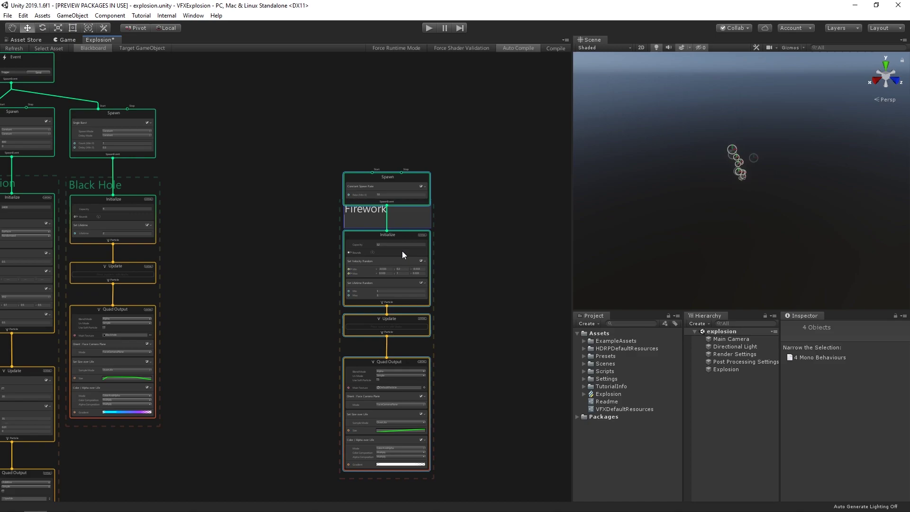
{"action": "left_click", "coordinate": [309, 153]}
{"action": "left_click_drag", "start_coordinate": [417, 225], "coordinate": [406, 192]}
{"action": "left_click_drag", "start_coordinate": [377, 143], "coordinate": [376, 119]}
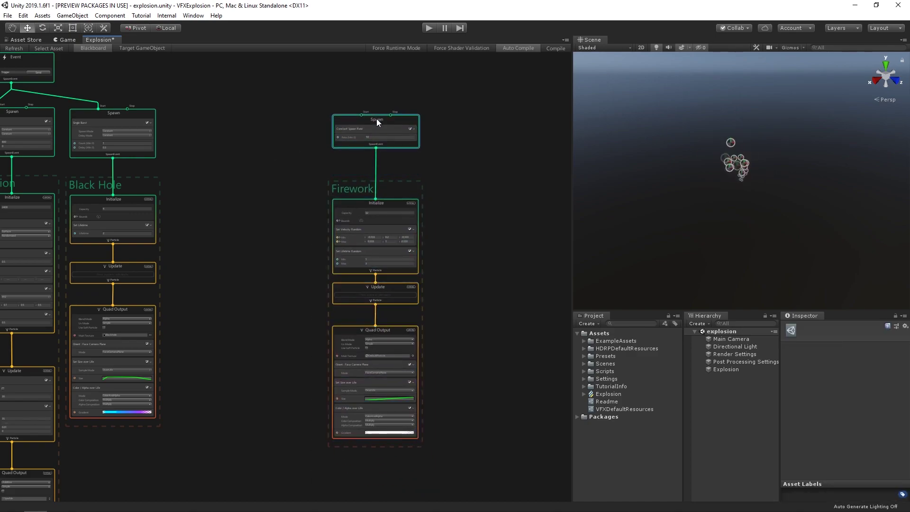
Replace Firework's Constant Spawn Rate with a Single Burst and set capacity to 120.
{"action": "key", "text": "Delete"}
{"action": "key", "text": "space"}
{"action": "type", "text": "burst"}
{"action": "key", "text": "Return"}
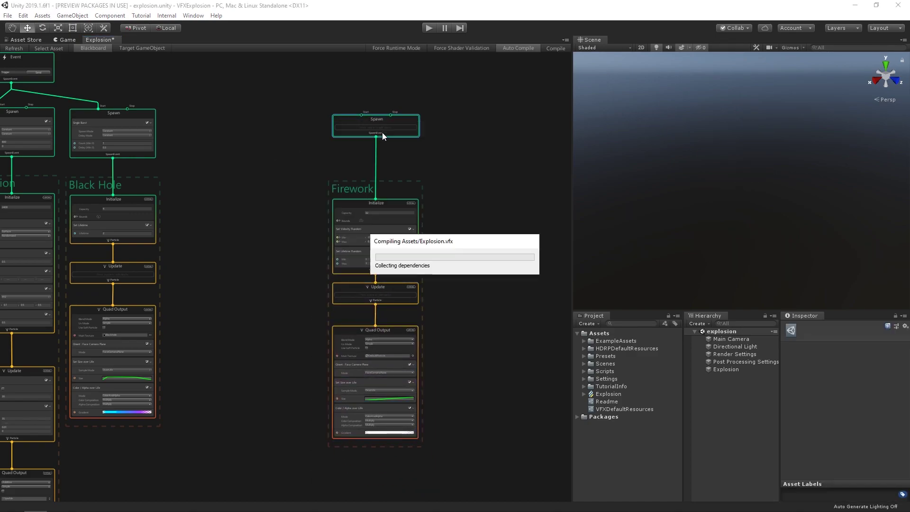
{"action": "scroll", "coordinate": [382, 133], "scroll_direction": "up", "scroll_amount": 3}
{"action": "left_click", "coordinate": [365, 166]}
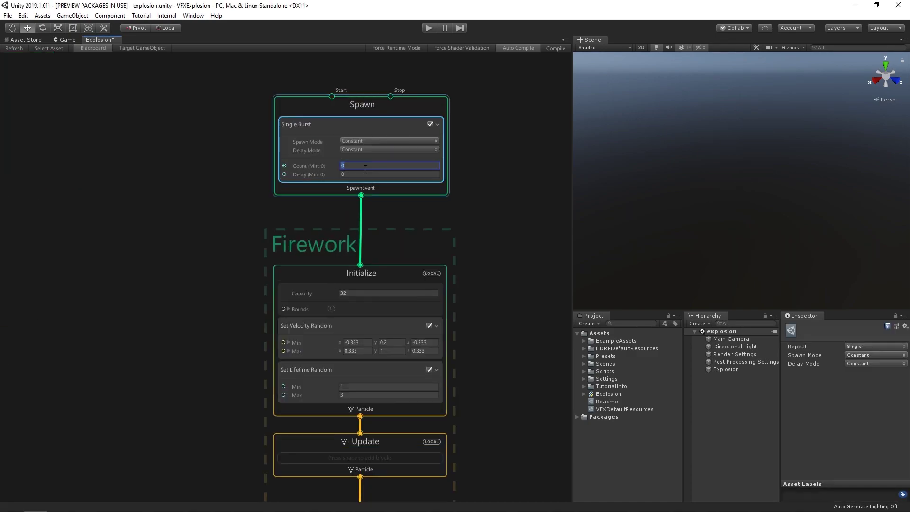
{"action": "left_click", "coordinate": [357, 294]}
{"action": "type", "text": "120"}
{"action": "key", "text": "Return"}
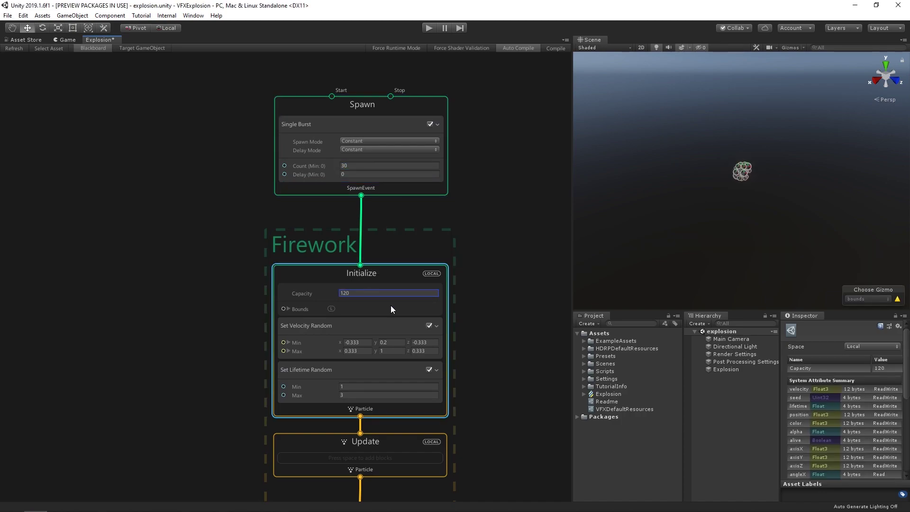
Remove Set Velocity Random and set Firework's lifetime range to 0.5–1.
{"action": "middle_click_drag", "start_coordinate": [474, 360], "coordinate": [378, 183]}
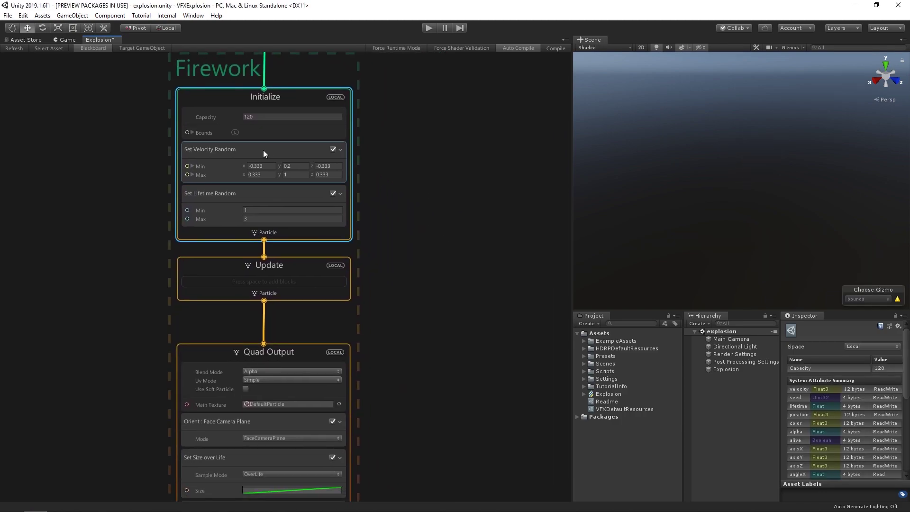
{"action": "left_click", "coordinate": [263, 150]}
{"action": "key", "text": "Delete"}
{"action": "left_click", "coordinate": [271, 165]}
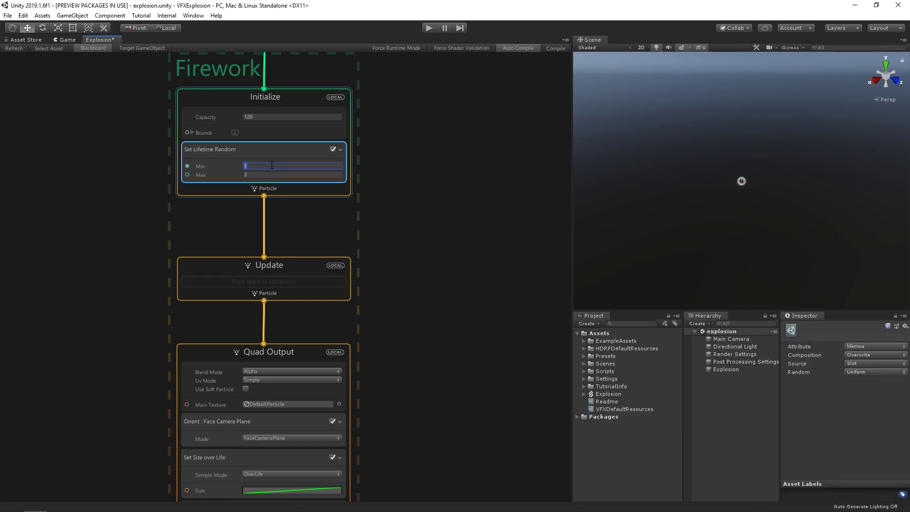
{"action": "type", "text": "0.5"}
{"action": "key", "text": "Tab"}
{"action": "type", "text": "1"}
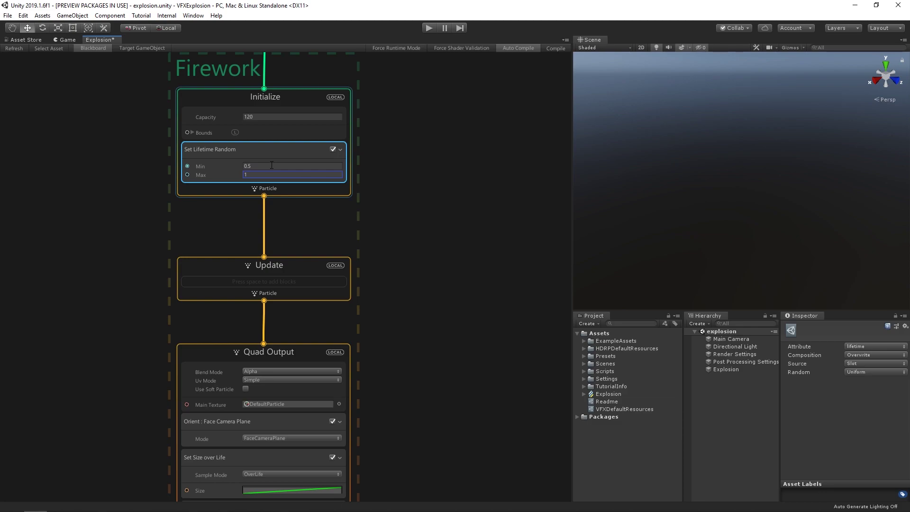
Add a Position (Sphere) block to Initialize with radius 0.5.
{"action": "key", "text": "space"}
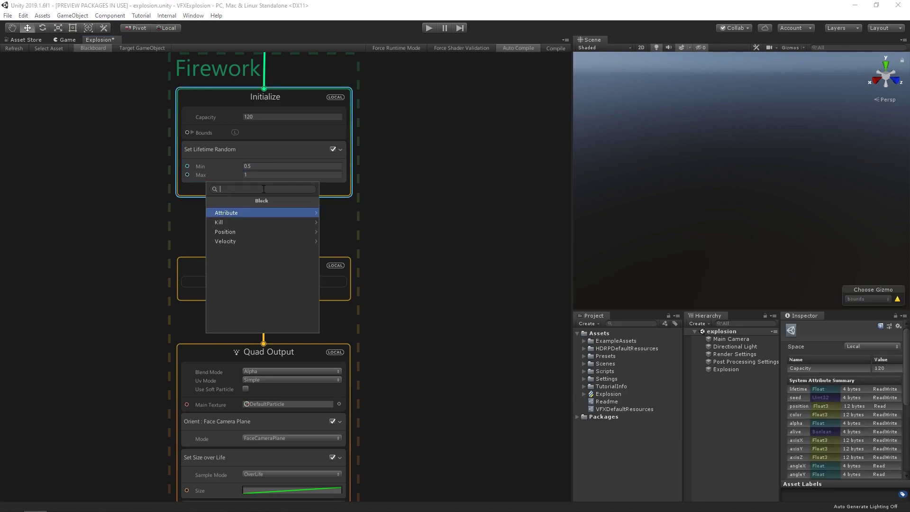
{"action": "type", "text": "position"}
{"action": "key", "text": "Return"}
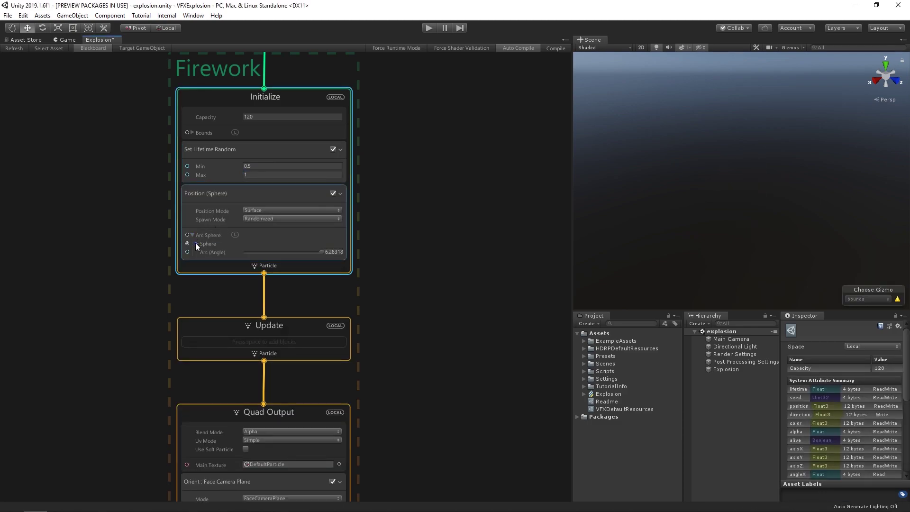
{"action": "left_click", "coordinate": [197, 244]}
{"action": "left_click", "coordinate": [251, 260]}
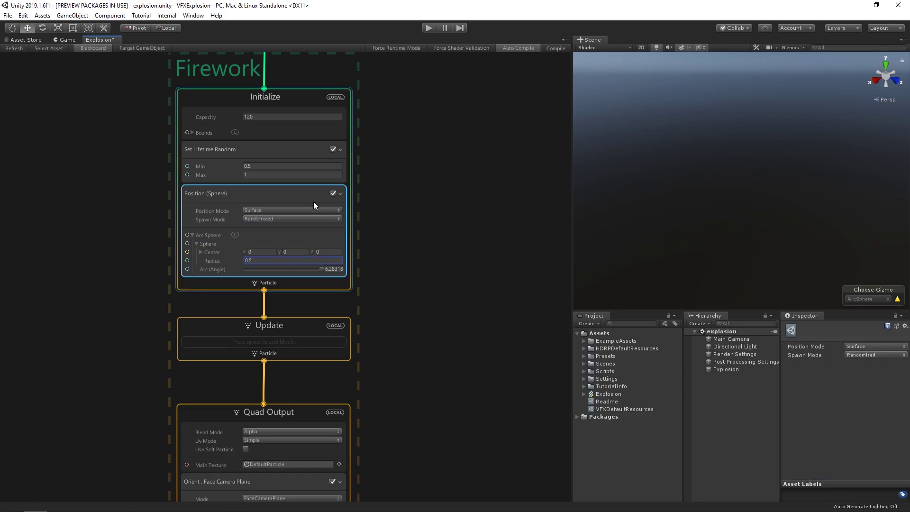
{"action": "left_click", "coordinate": [426, 241]}
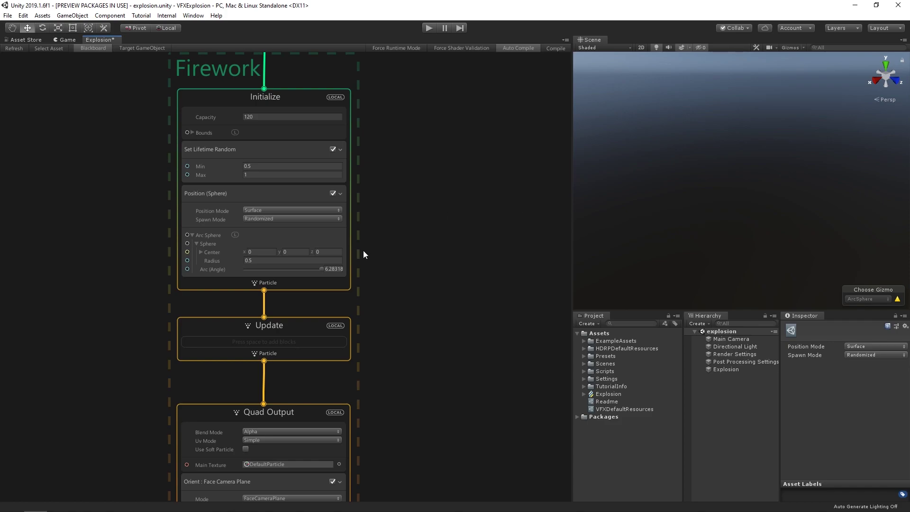
Add a Set Velocity block to the Firework Initialize context.
{"action": "left_click", "coordinate": [349, 276]}
{"action": "key", "text": "space"}
{"action": "type", "text": "set velo"}
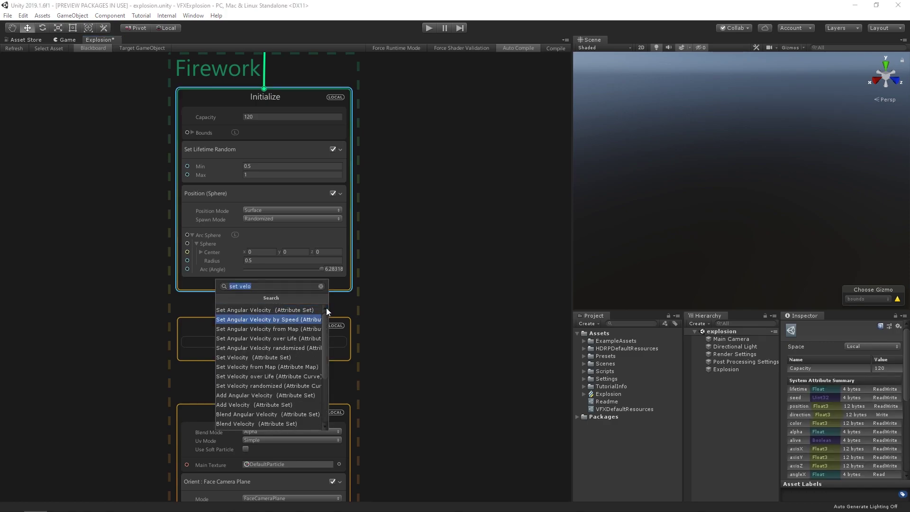
{"action": "key", "text": "Down"}
{"action": "key", "text": "Down"}
{"action": "key", "text": "Down"}
{"action": "key", "text": "Return"}
{"action": "key", "text": "a"}
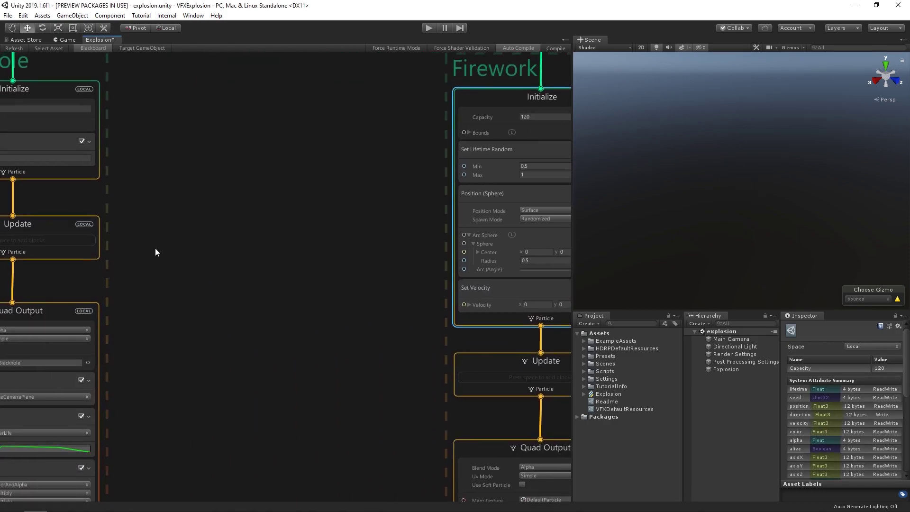
Create a Get Attribute position node feeding into a Normalize node.
{"action": "key", "text": "space"}
{"action": "type", "text": "get attrib"}
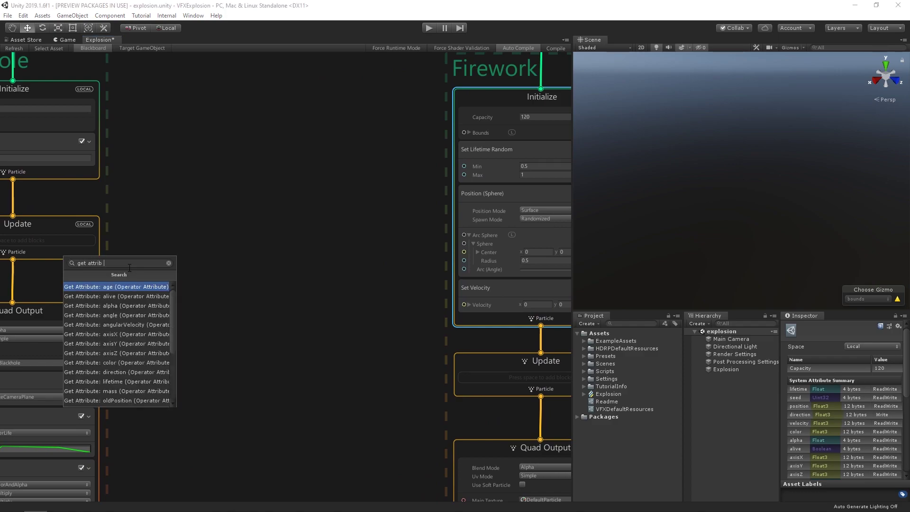
{"action": "type", "text": "pos"}
{"action": "key", "text": "Return"}
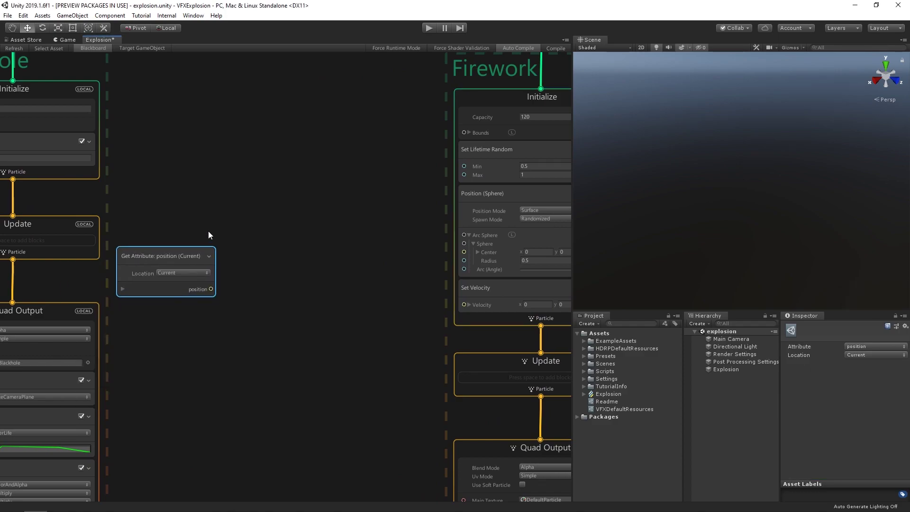
{"action": "key", "text": "space"}
{"action": "type", "text": "normalize"}
{"action": "key", "text": "Return"}
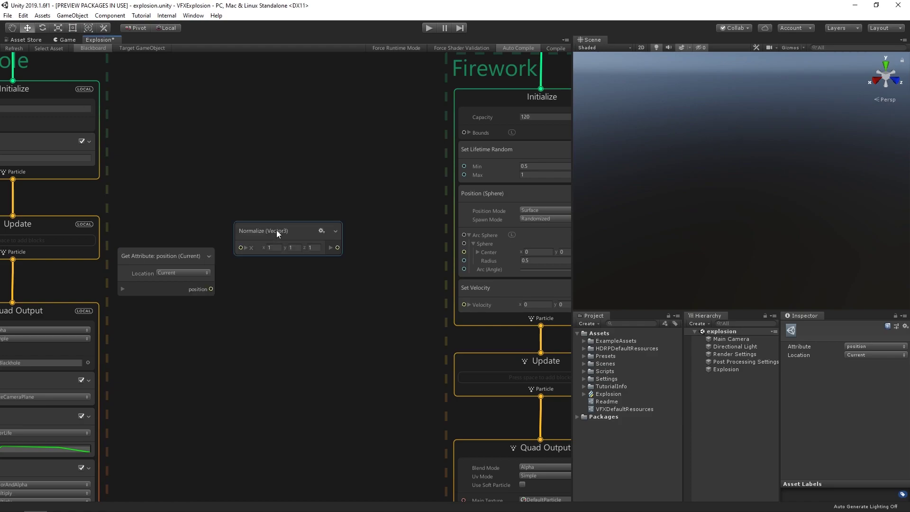
{"action": "left_click_drag", "start_coordinate": [277, 230], "coordinate": [267, 272]}
{"action": "left_click_drag", "start_coordinate": [211, 288], "coordinate": [230, 288]}
{"action": "left_click", "coordinate": [323, 191]}
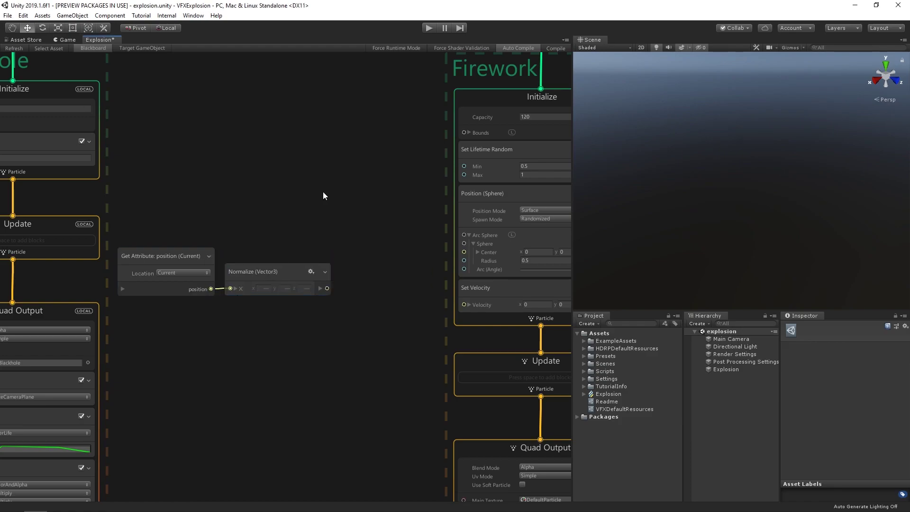
Add a Multiply node beside the Normalize node.
{"action": "key", "text": "space"}
{"action": "type", "text": "multiply"}
{"action": "key", "text": "Return"}
{"action": "mouse_move", "coordinate": [327, 289]}
{"action": "left_mouse_down"}
{"action": "mouse_move", "coordinate": [327, 223]}
{"action": "mouse_move", "coordinate": [367, 271]}
{"action": "left_mouse_up"}
{"action": "left_click", "coordinate": [250, 339]}
Feed a Random Number (30–60) into Multiply B and connect the result to Velocity.
{"action": "key", "text": "space"}
{"action": "type", "text": "random"}
{"action": "key", "text": "Return"}
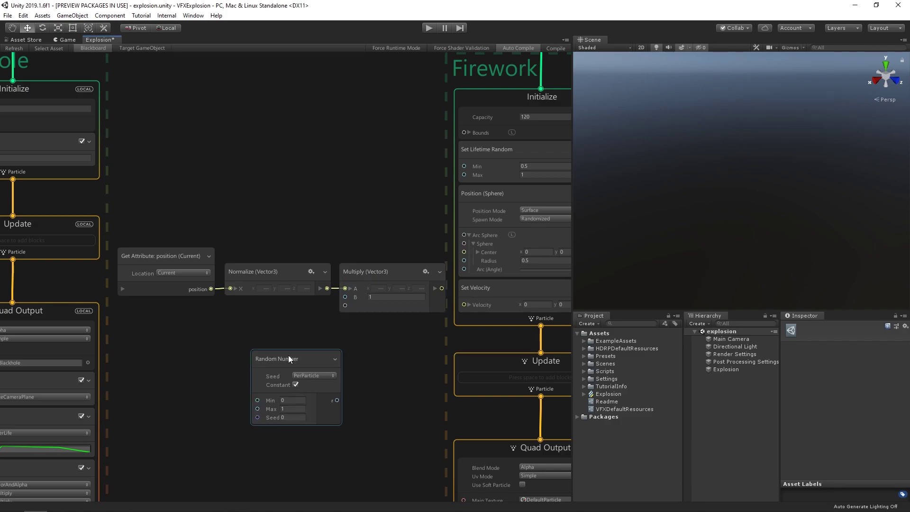
{"action": "left_click_drag", "start_coordinate": [288, 355], "coordinate": [270, 316]}
{"action": "left_click_drag", "start_coordinate": [316, 359], "coordinate": [345, 297]}
{"action": "left_click", "coordinate": [278, 356]}
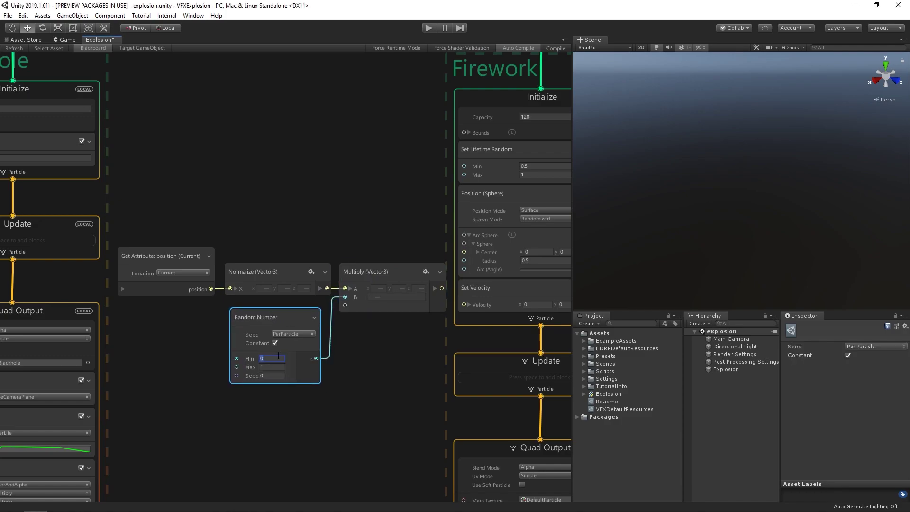
{"action": "type", "text": "30"}
{"action": "key", "text": "Tab"}
{"action": "type", "text": "60"}
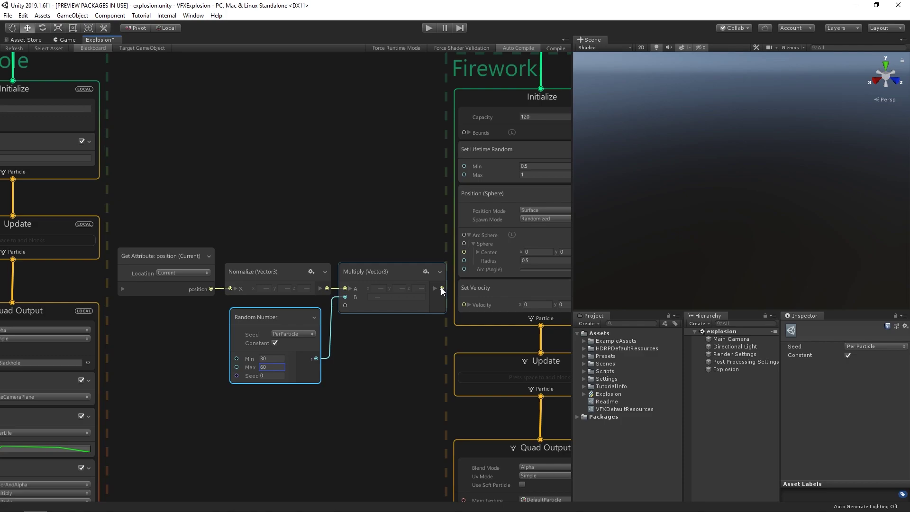
{"action": "left_click_drag", "start_coordinate": [441, 289], "coordinate": [464, 305]}
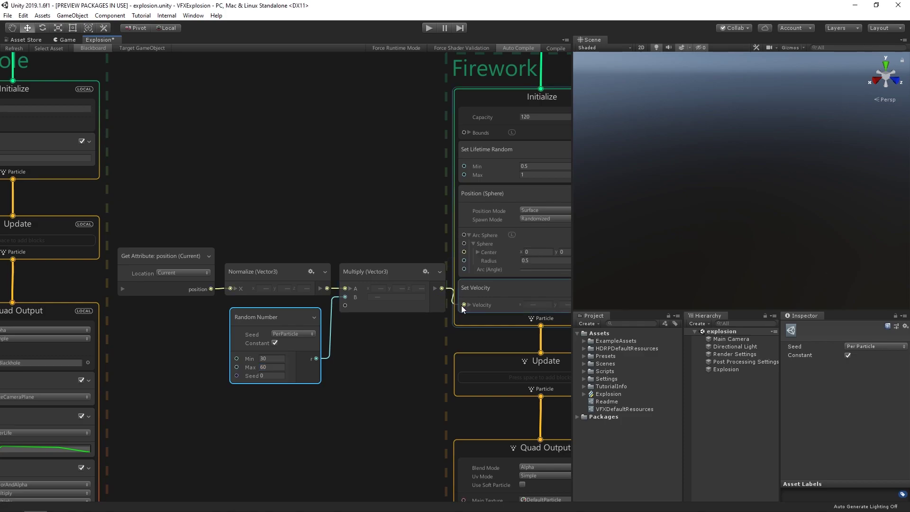
Make Firework's output additive with the LightDot texture and have SpawnEvent start its spawn.
{"action": "middle_click_drag", "start_coordinate": [476, 314], "coordinate": [336, 117]}
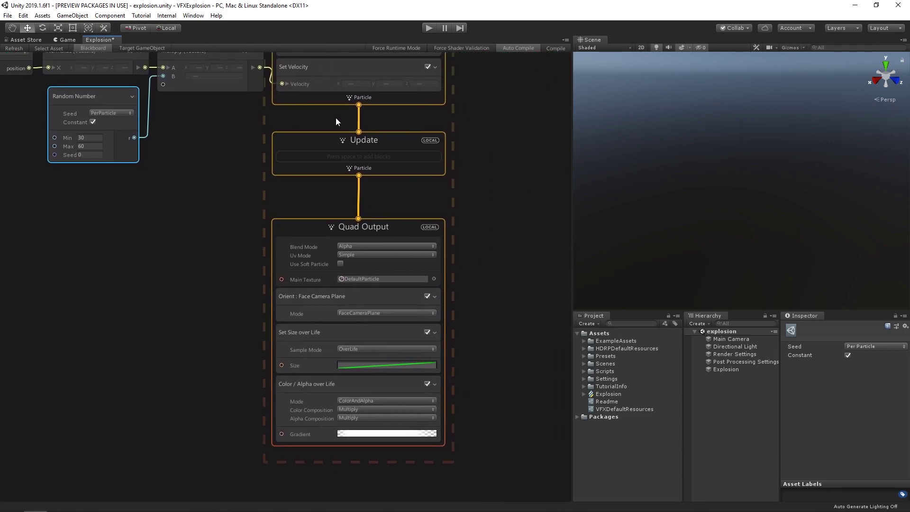
{"action": "left_click", "coordinate": [399, 244]}
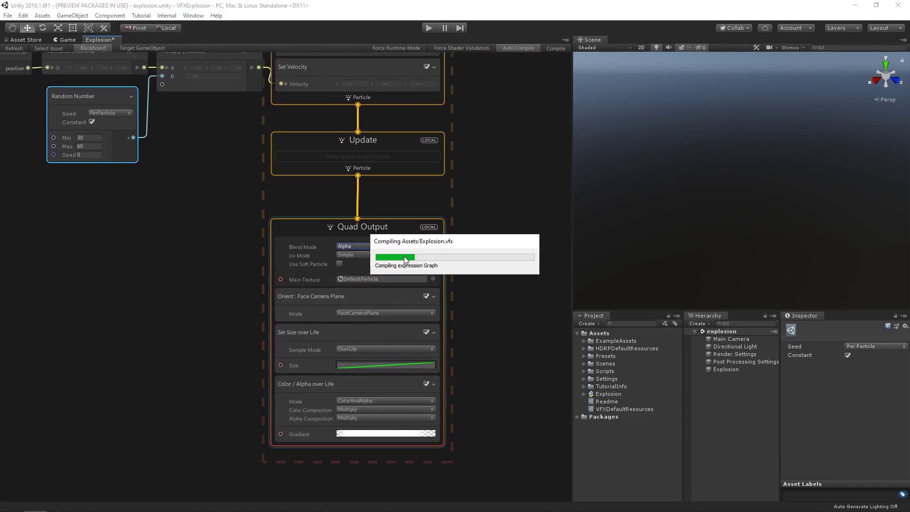
{"action": "left_click", "coordinate": [432, 279]}
{"action": "type", "text": "light"}
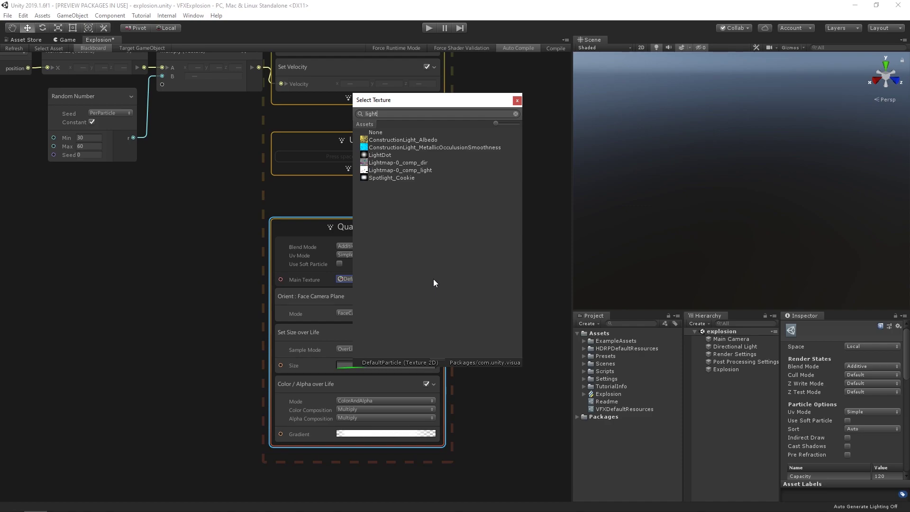
{"action": "double_click", "coordinate": [371, 151]}
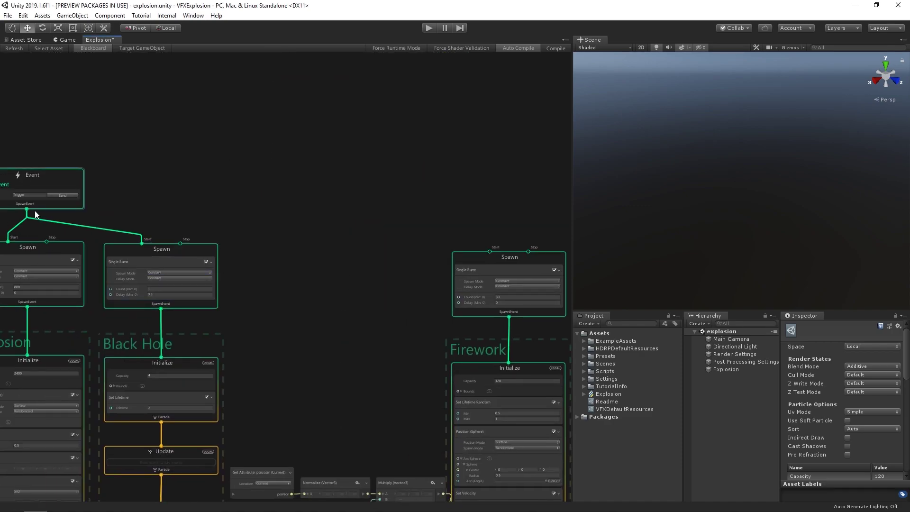
{"action": "left_click_drag", "start_coordinate": [28, 212], "coordinate": [494, 251]}
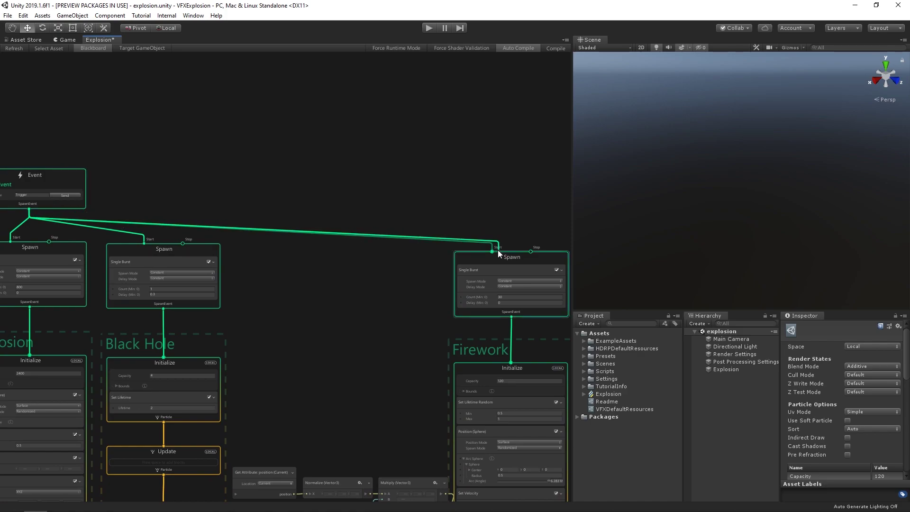
{"action": "left_click", "coordinate": [71, 194]}
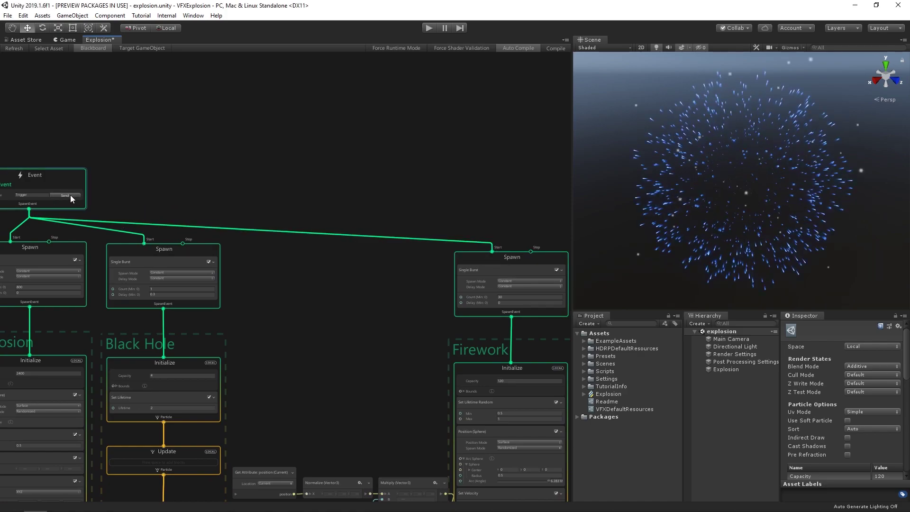
Add a Linear Drag block with coefficient 5 to Firework's Update.
{"action": "left_click", "coordinate": [71, 195]}
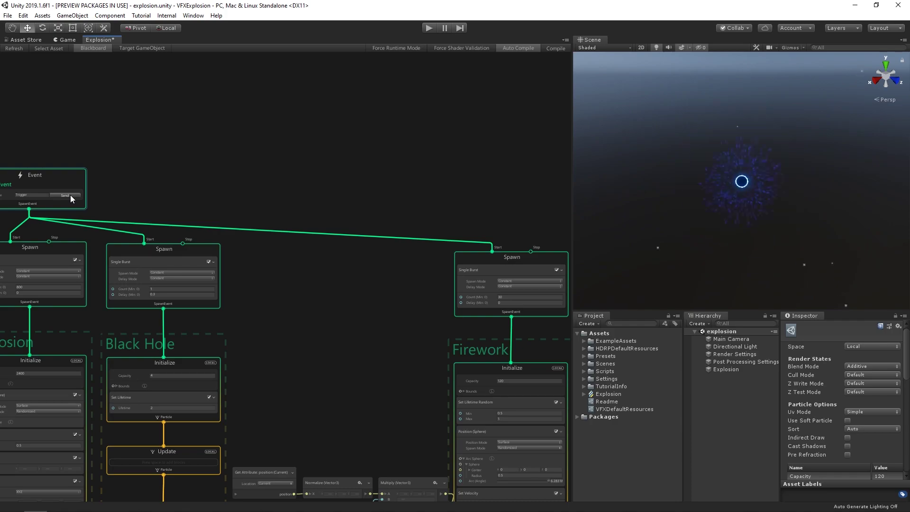
{"action": "middle_click_drag", "start_coordinate": [444, 364], "coordinate": [387, 217]}
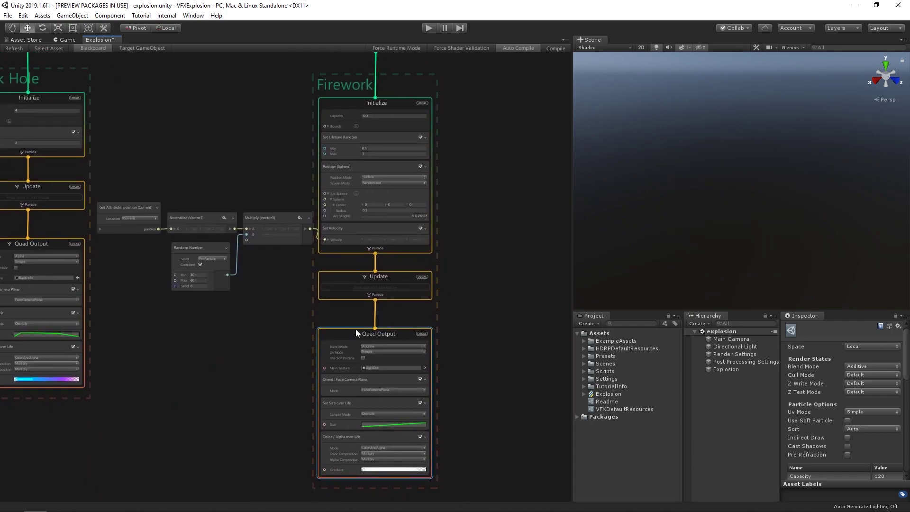
{"action": "scroll", "coordinate": [356, 329], "scroll_direction": "up", "scroll_amount": 3}
{"action": "left_click", "coordinate": [409, 262]}
{"action": "key", "text": "space"}
{"action": "type", "text": "drag"}
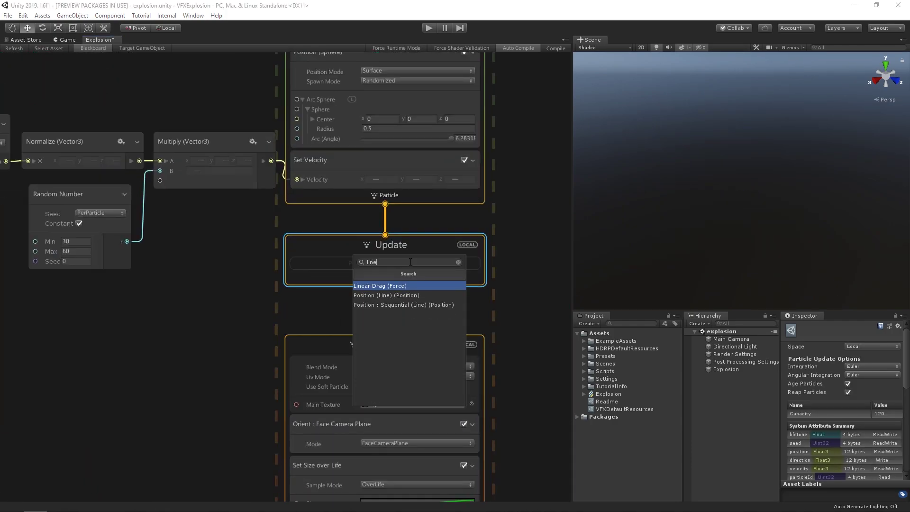
{"action": "key", "text": "Return"}
{"action": "left_click", "coordinate": [384, 304]}
{"action": "type", "text": "5"}
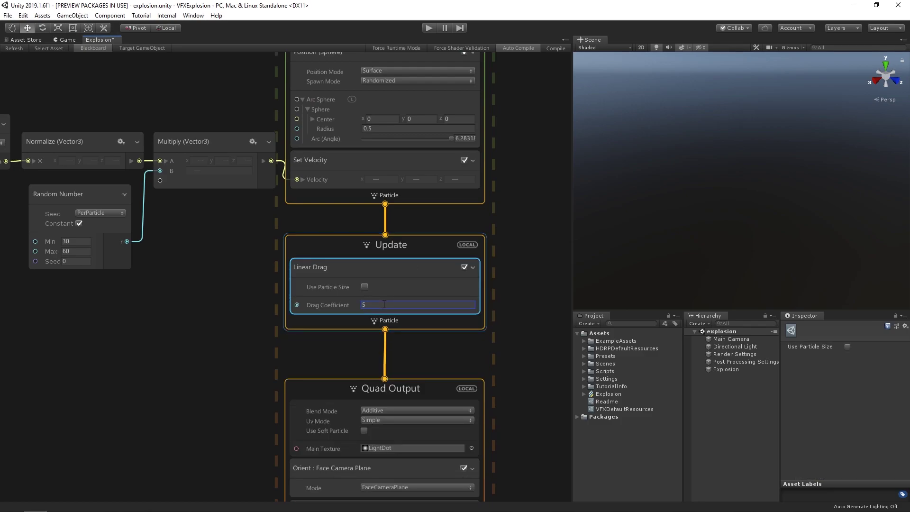
{"action": "left_click", "coordinate": [383, 320]}
Add a Turbulence block with intensity 10 and drag 10.
{"action": "key", "text": "space"}
{"action": "type", "text": "turbu"}
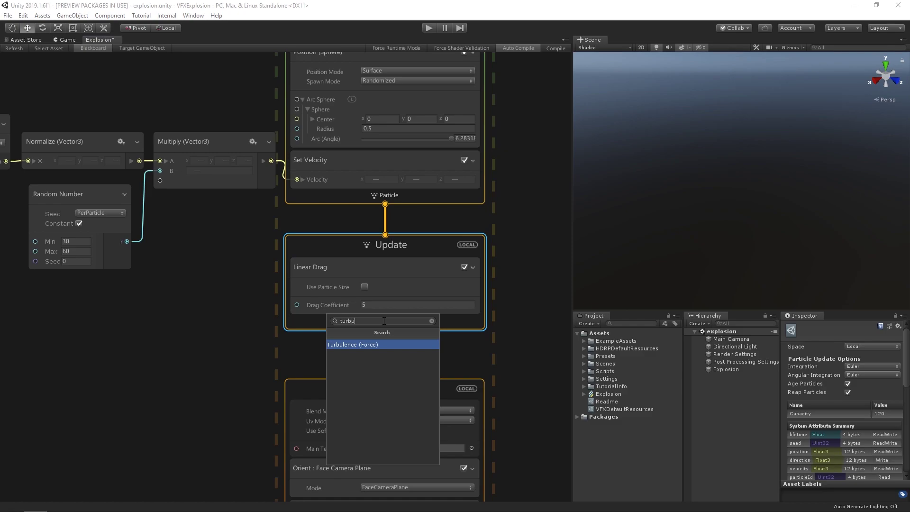
{"action": "key", "text": "Return"}
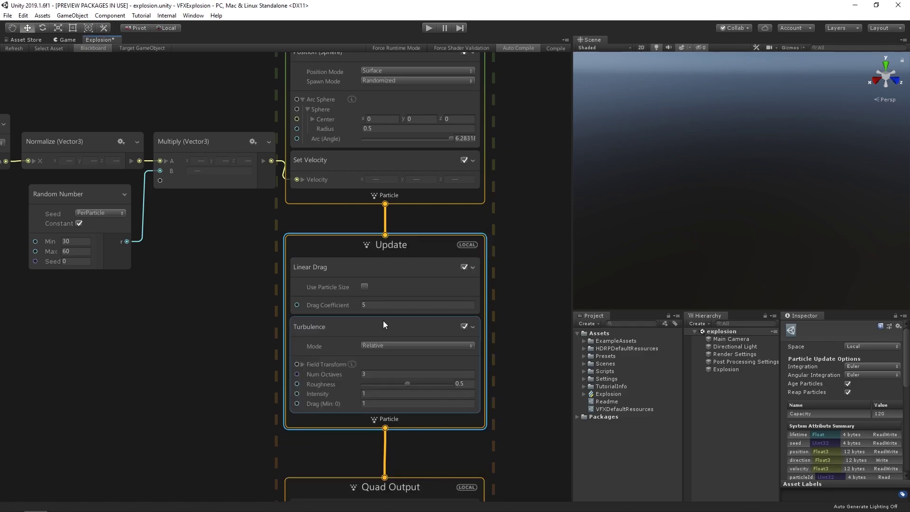
{"action": "left_click", "coordinate": [382, 391]}
{"action": "type", "text": "10"}
{"action": "key", "text": "Tab"}
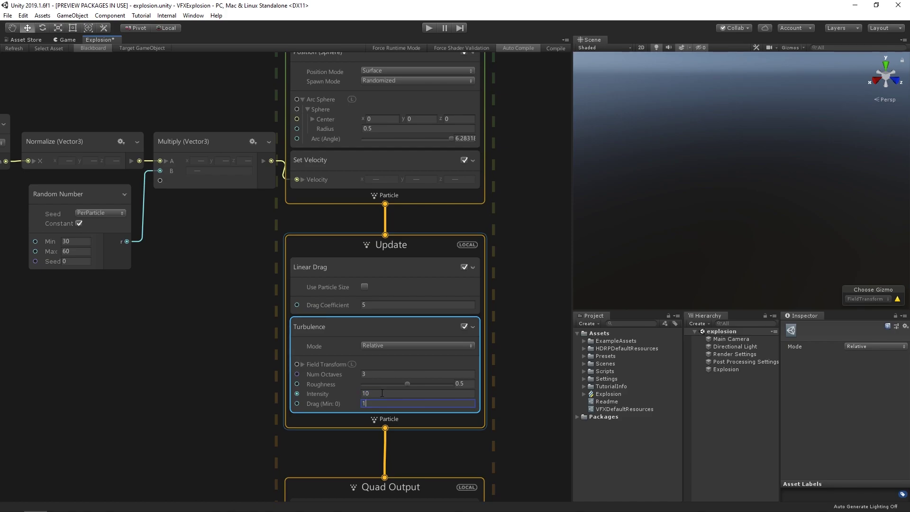
{"action": "middle_click_drag", "start_coordinate": [470, 430], "coordinate": [399, 119]}
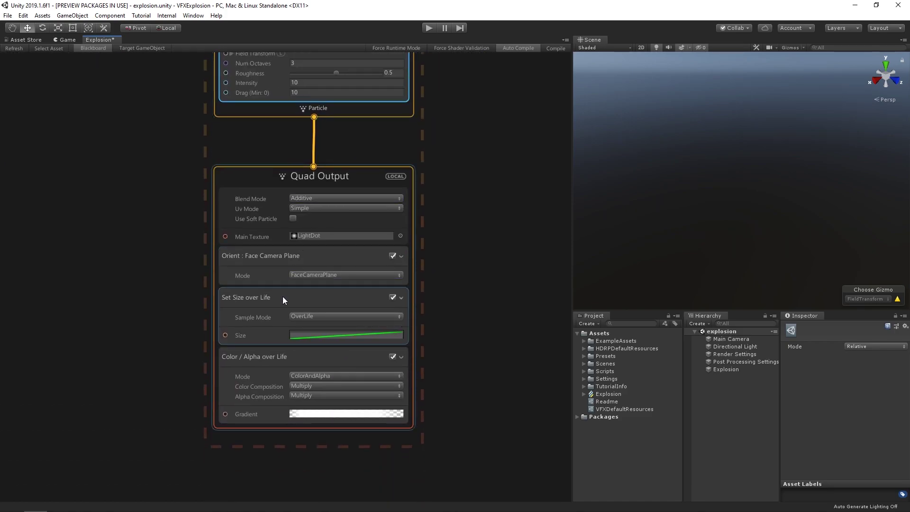
Delete Set Size over Life and apply the cyan-to-transparent colour gradient preset.
{"action": "left_click", "coordinate": [282, 297]}
{"action": "key", "text": "Delete"}
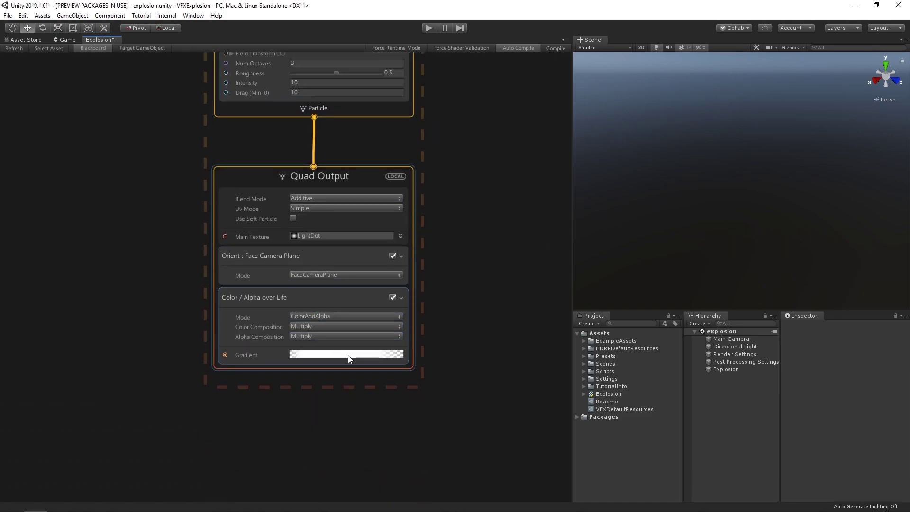
{"action": "left_click", "coordinate": [350, 355]}
{"action": "left_click", "coordinate": [345, 283]}
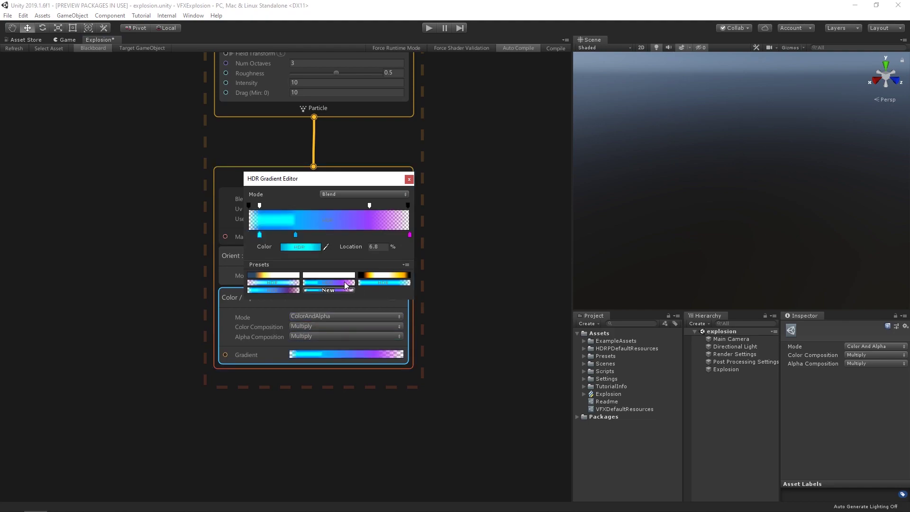
{"action": "left_click", "coordinate": [391, 282]}
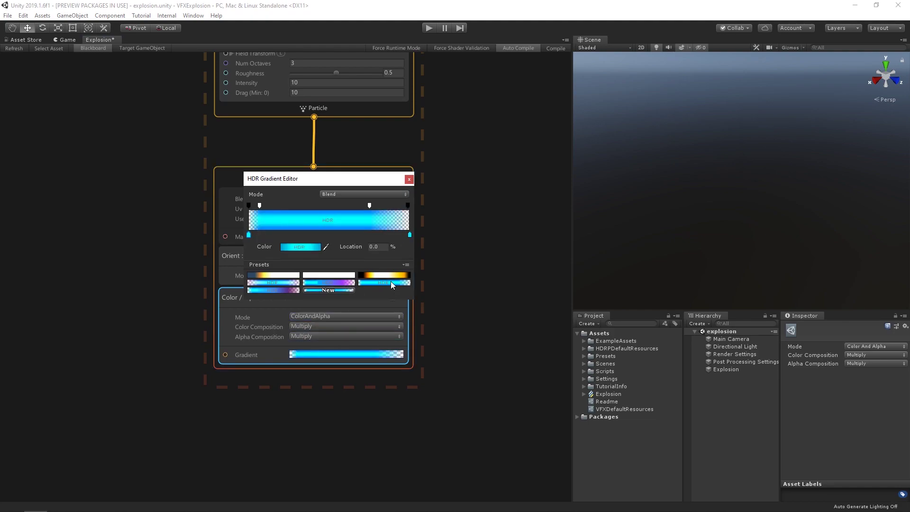
{"action": "left_click", "coordinate": [409, 179]}
Set the Firework Single Burst delay to 0.5 and preview the explosion.
{"action": "mouse_move", "coordinate": [466, 78]}
{"action": "middle_mouse_down"}
{"action": "mouse_move", "coordinate": [448, 238]}
{"action": "mouse_move", "coordinate": [491, 306]}
{"action": "mouse_move", "coordinate": [496, 436]}
{"action": "middle_mouse_up"}
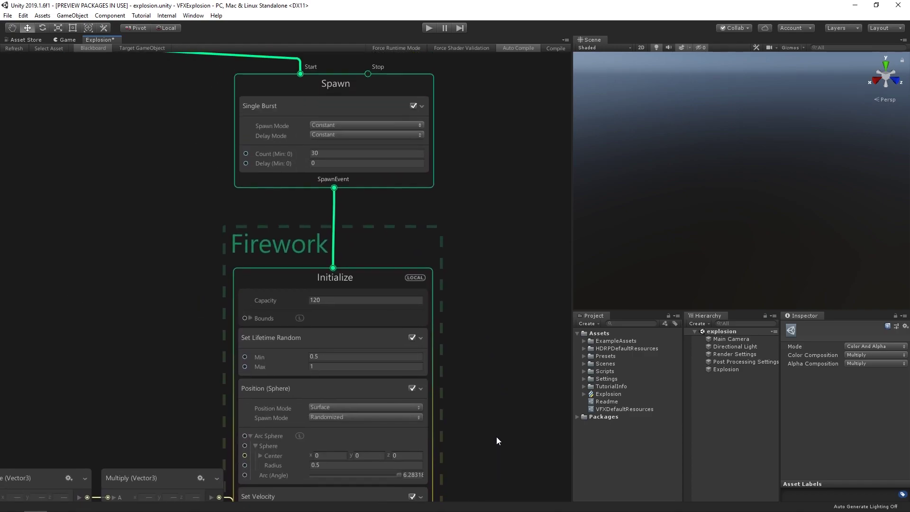
{"action": "left_click", "coordinate": [355, 165]}
{"action": "type", "text": ".5"}
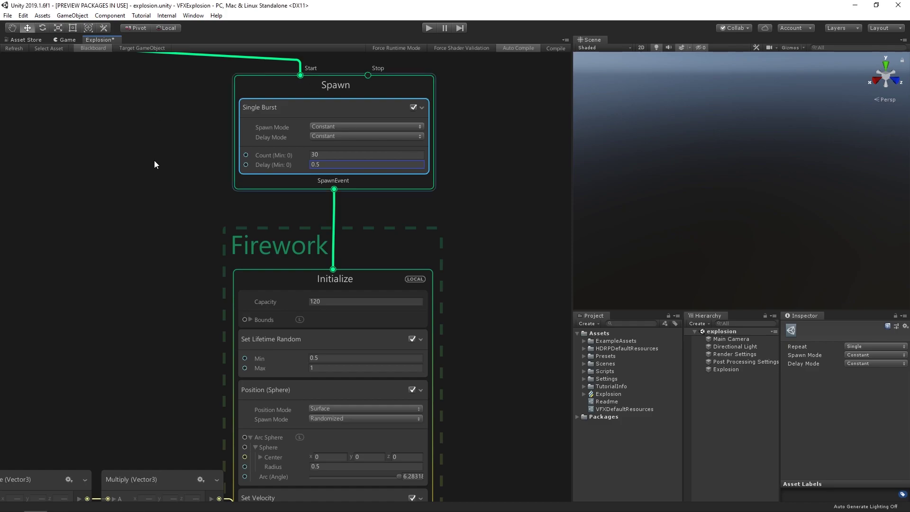
{"action": "key", "text": "a"}
{"action": "left_click", "coordinate": [63, 217]}
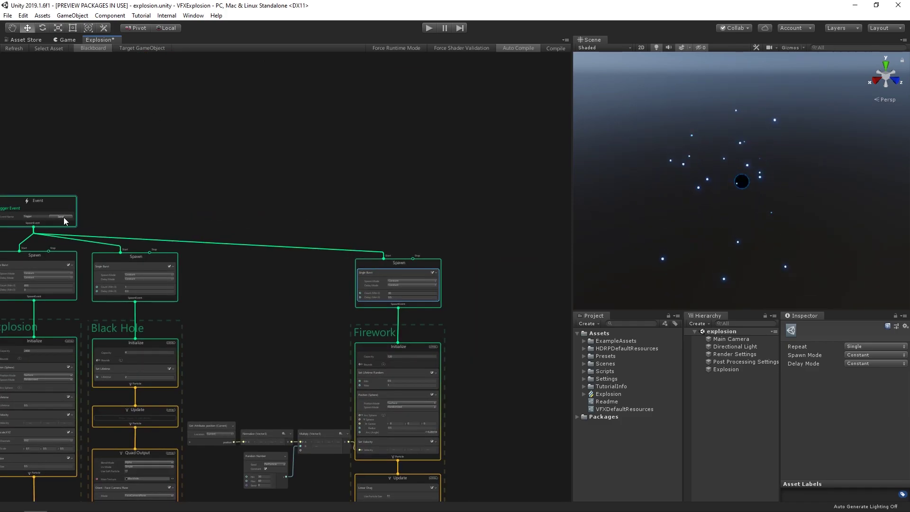
{"action": "left_click", "coordinate": [8, 16]}
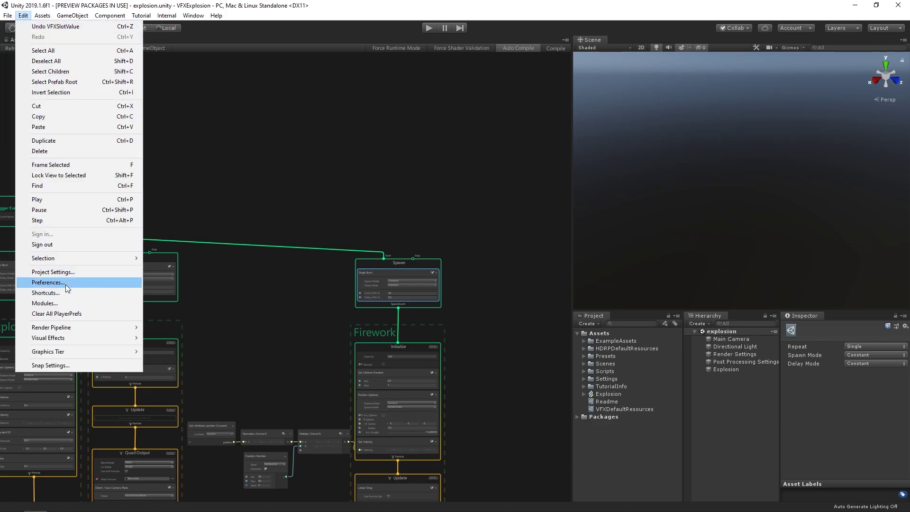
Enable Experimental Operators/Blocks in the Visual Effects preferences.
{"action": "left_click", "coordinate": [48, 283]}
{"action": "left_click", "coordinate": [125, 209]}
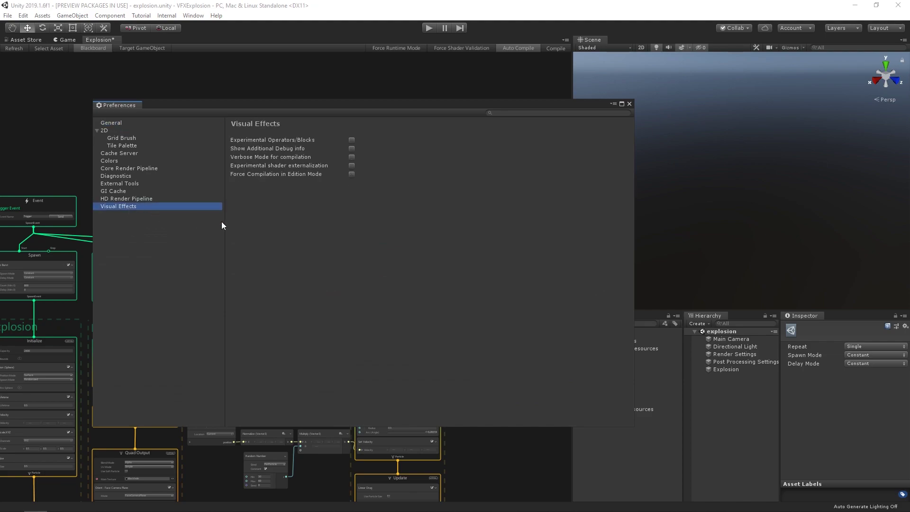
{"action": "left_click", "coordinate": [352, 140]}
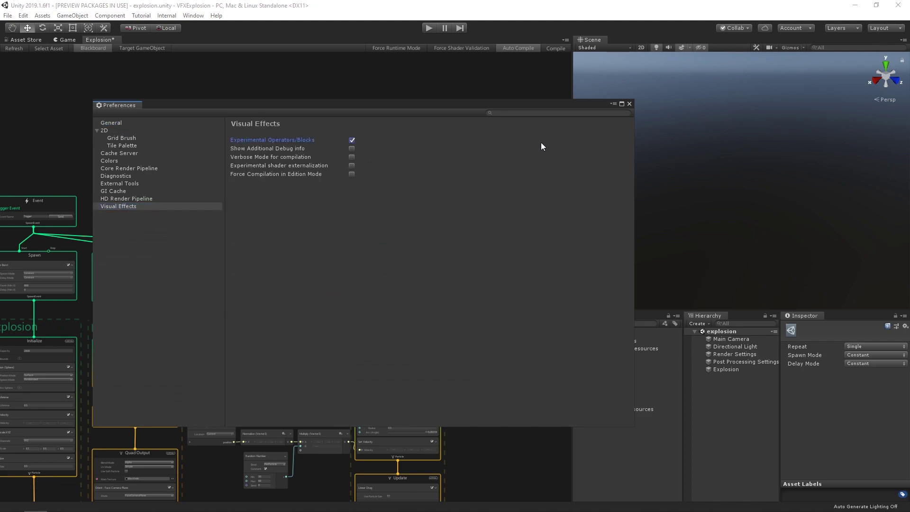
{"action": "left_click", "coordinate": [629, 103]}
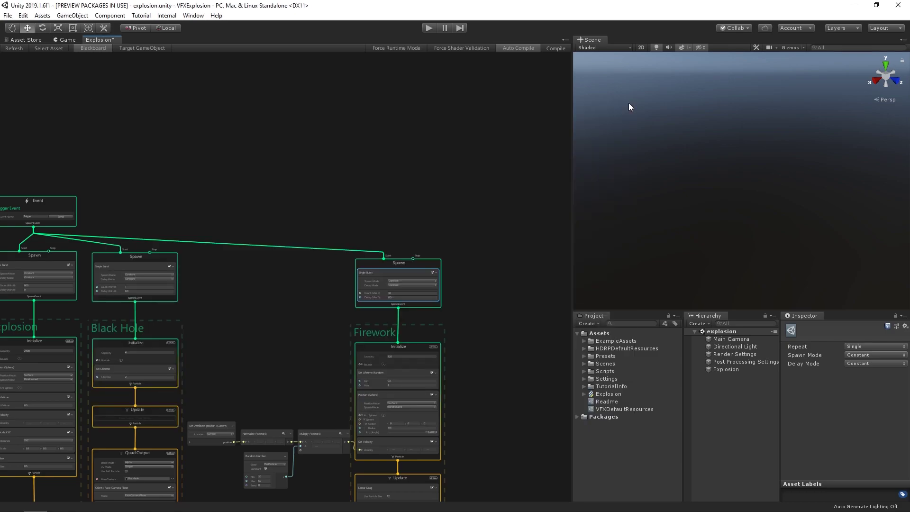
Add a Trigger Event Always block at the top of Firework's Update.
{"action": "scroll", "coordinate": [476, 367], "scroll_direction": "up", "scroll_amount": 2}
{"action": "scroll", "coordinate": [389, 211], "scroll_direction": "up", "scroll_amount": 4}
{"action": "scroll", "coordinate": [309, 233], "scroll_direction": "up", "scroll_amount": 3}
{"action": "left_click", "coordinate": [309, 233]}
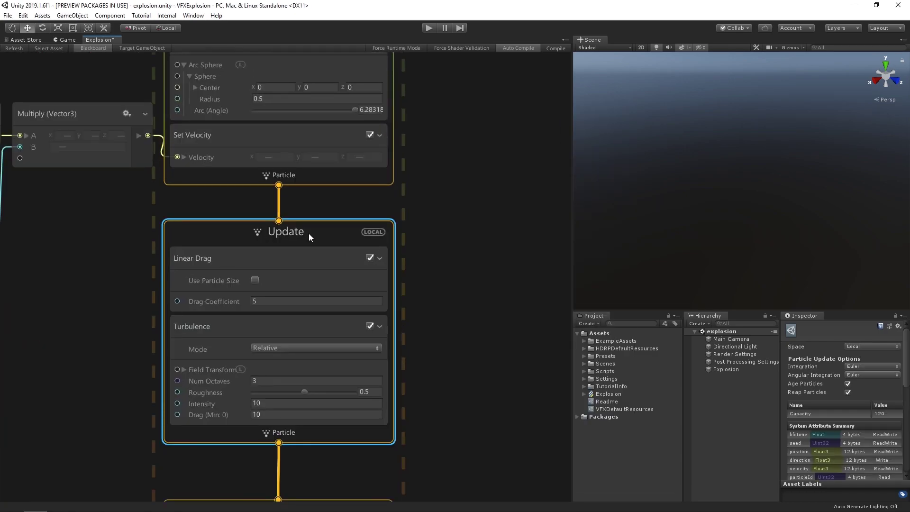
{"action": "key", "text": "space"}
{"action": "type", "text": "tr"}
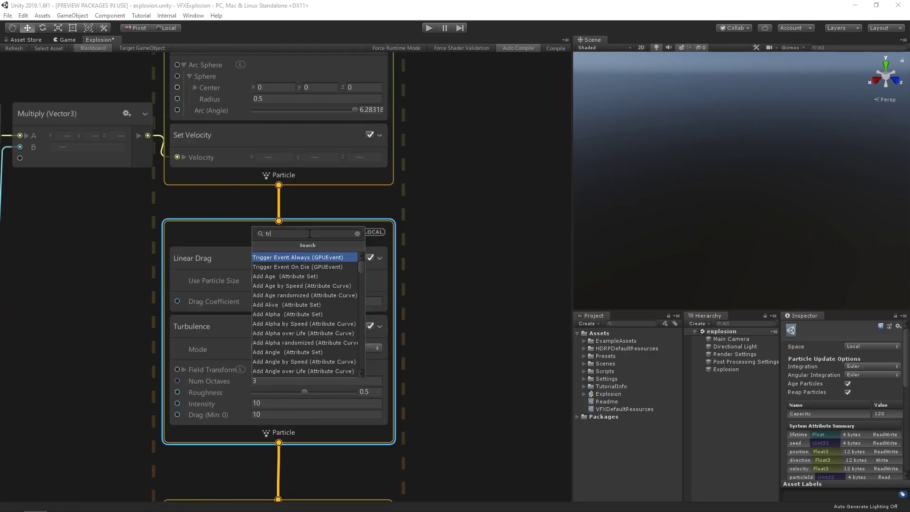
{"action": "key", "text": "Return"}
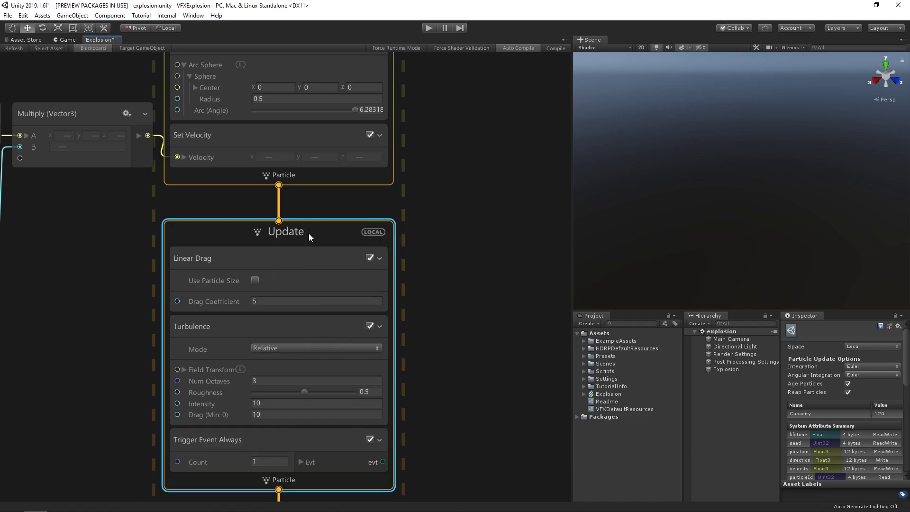
{"action": "left_click_drag", "start_coordinate": [234, 442], "coordinate": [226, 253]}
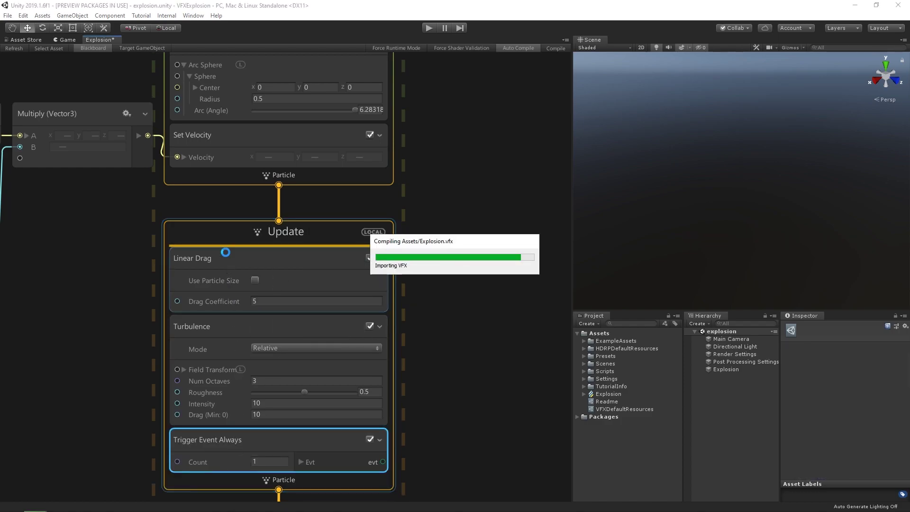
{"action": "scroll", "coordinate": [366, 305], "scroll_direction": "down", "scroll_amount": 2}
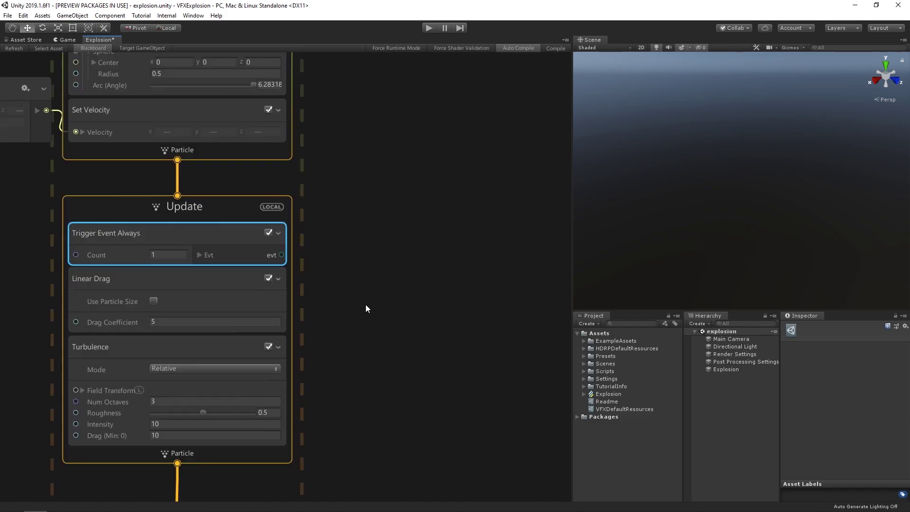
Create a new simple particle system and delete its Spawn context.
{"action": "scroll", "coordinate": [392, 274], "scroll_direction": "down", "scroll_amount": 3}
{"action": "scroll", "coordinate": [412, 371], "scroll_direction": "down", "scroll_amount": 2}
{"action": "right_click", "coordinate": [412, 371]}
{"action": "left_click", "coordinate": [428, 377]}
{"action": "key", "text": "Return"}
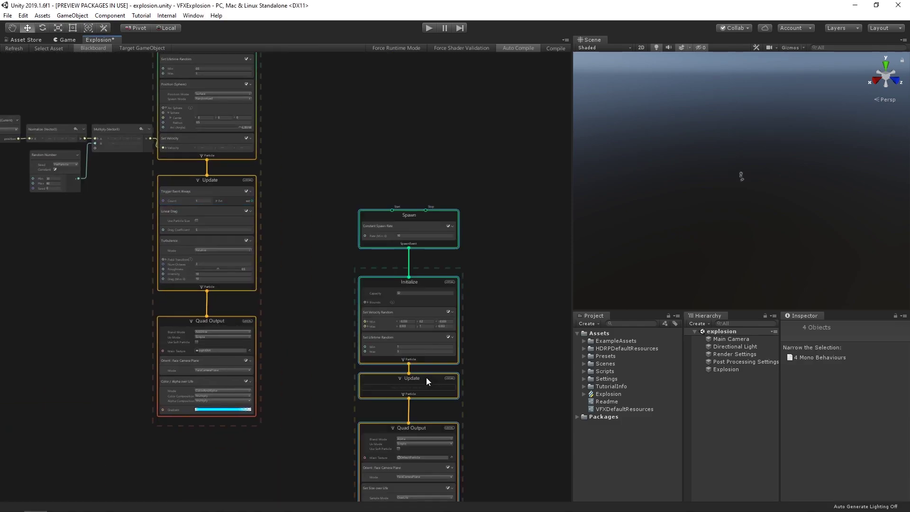
{"action": "key", "text": "Delete"}
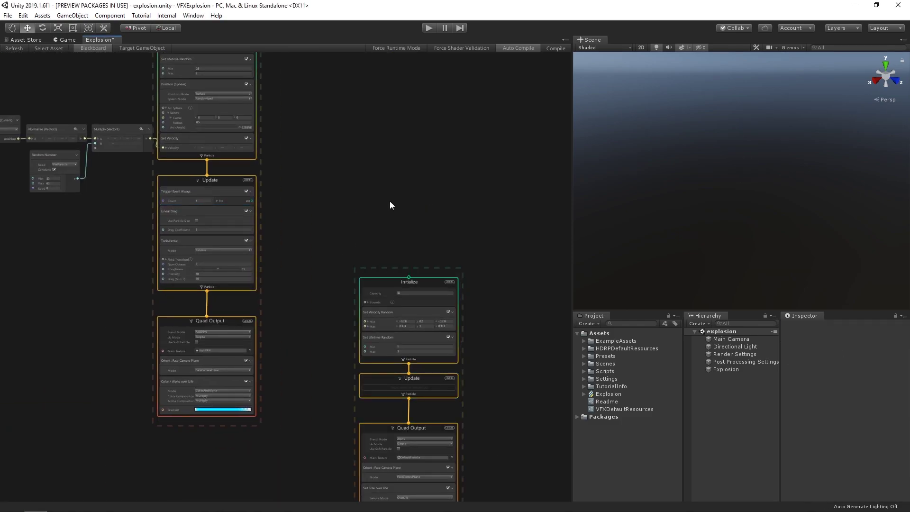
Add a GPUEvent context above the new Initialize, fed by Trigger Event Always.
{"action": "right_click", "coordinate": [389, 201]}
{"action": "left_click", "coordinate": [406, 206]}
{"action": "type", "text": "gpu"}
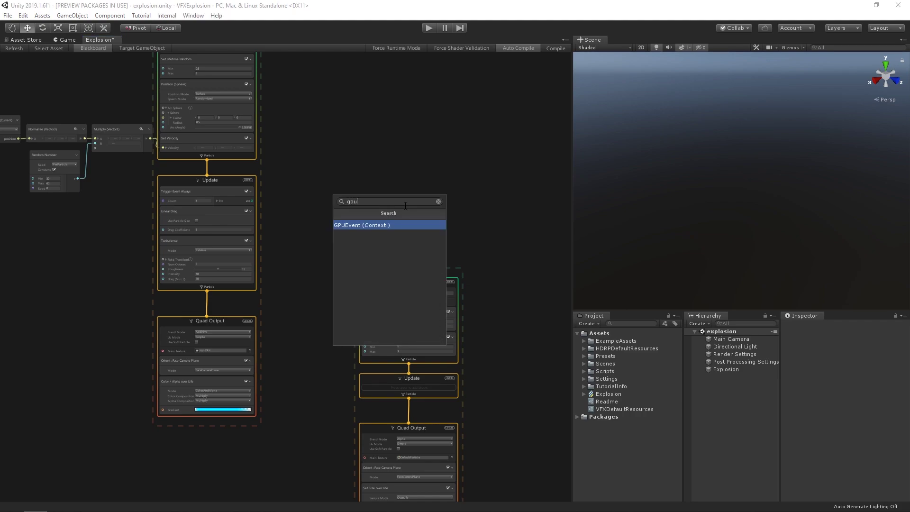
{"action": "key", "text": "Return"}
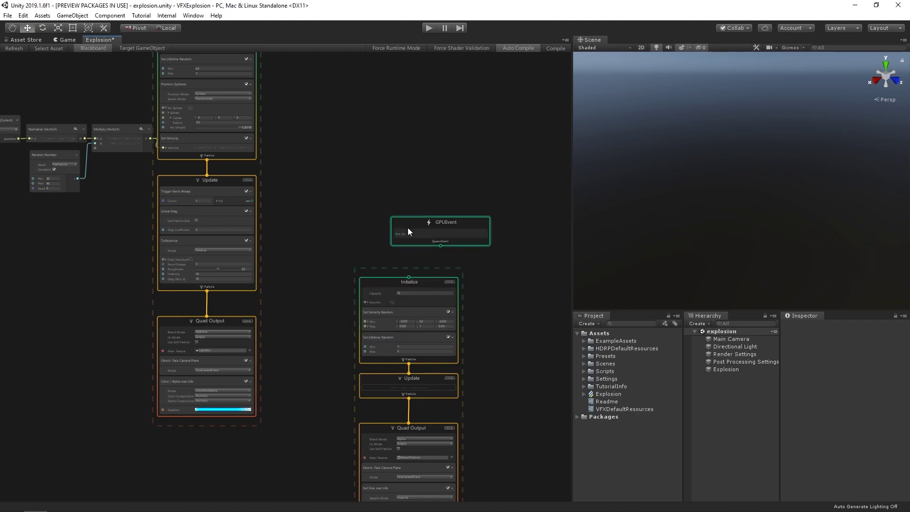
{"action": "mouse_move", "coordinate": [413, 221]}
{"action": "left_mouse_down"}
{"action": "mouse_move", "coordinate": [382, 209]}
{"action": "mouse_move", "coordinate": [412, 280]}
{"action": "left_mouse_up"}
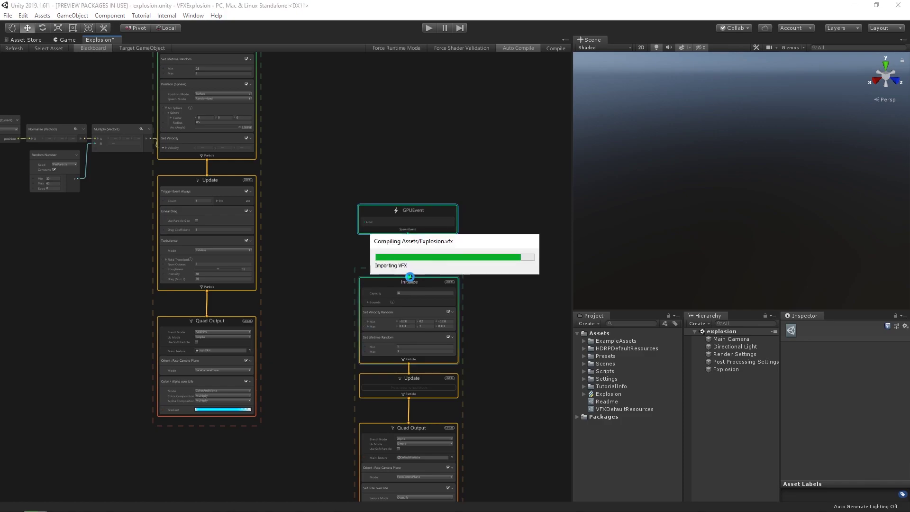
{"action": "scroll", "coordinate": [343, 229], "scroll_direction": "up", "scroll_amount": 2}
{"action": "scroll", "coordinate": [342, 229], "scroll_direction": "up", "scroll_amount": 1}
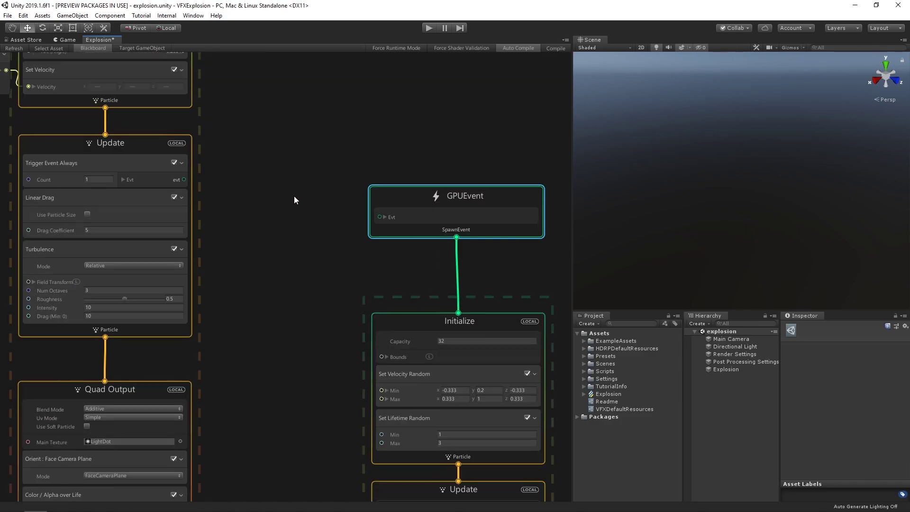
{"action": "left_click_drag", "start_coordinate": [184, 179], "coordinate": [380, 217]}
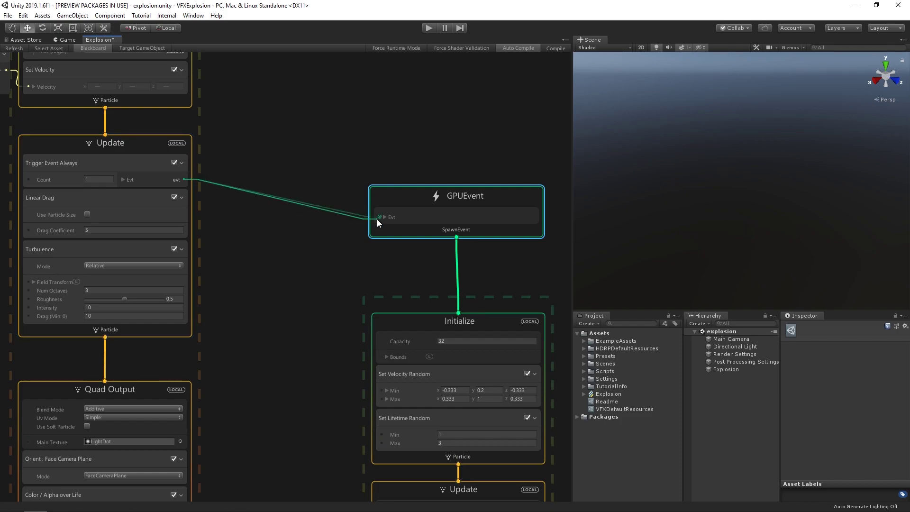
Title the new particle system 'Trails'.
{"action": "double_click", "coordinate": [401, 299]}
{"action": "type", "text": "Tr"}
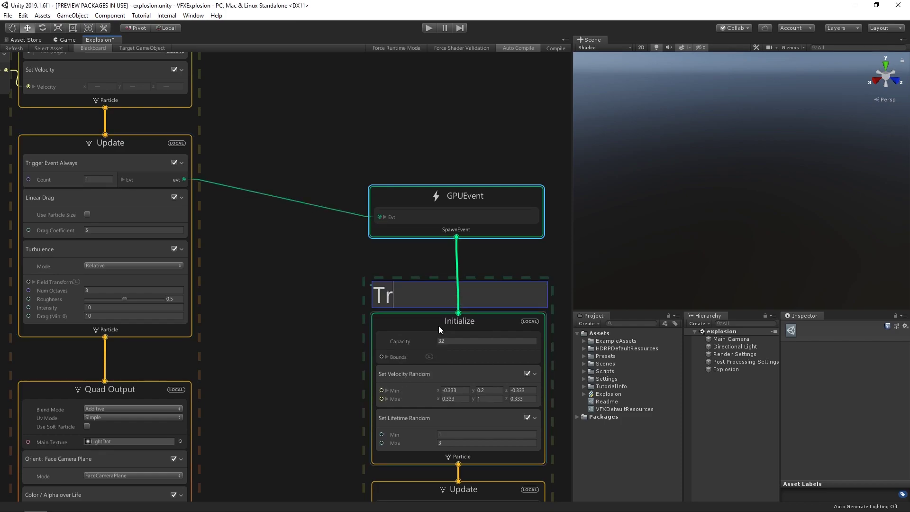
{"action": "type", "text": "ails"}
{"action": "left_click", "coordinate": [334, 323]}
Confirm a Trails capacity of 6000 and delete the Set Velocity Random block.
{"action": "left_click", "coordinate": [448, 341]}
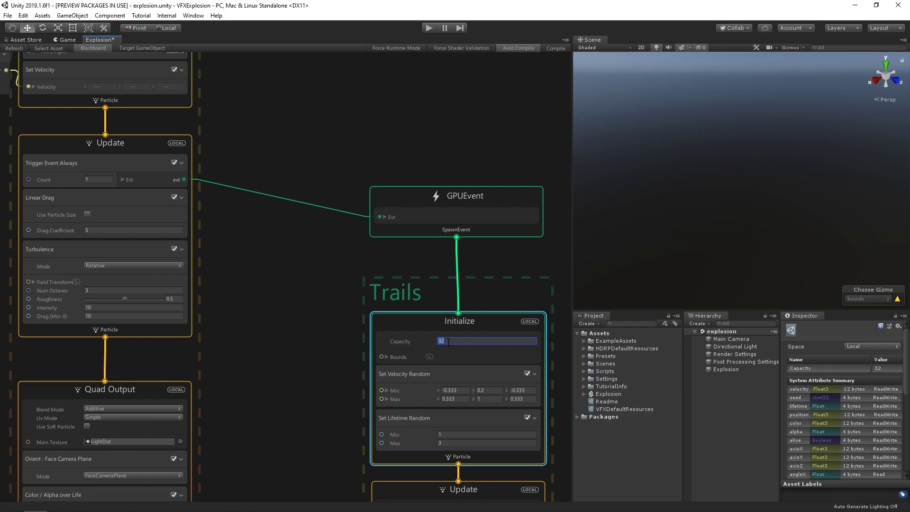
{"action": "type", "text": "6000"}
{"action": "key", "text": "Return"}
{"action": "middle_click_drag", "start_coordinate": [520, 320], "coordinate": [414, 182]}
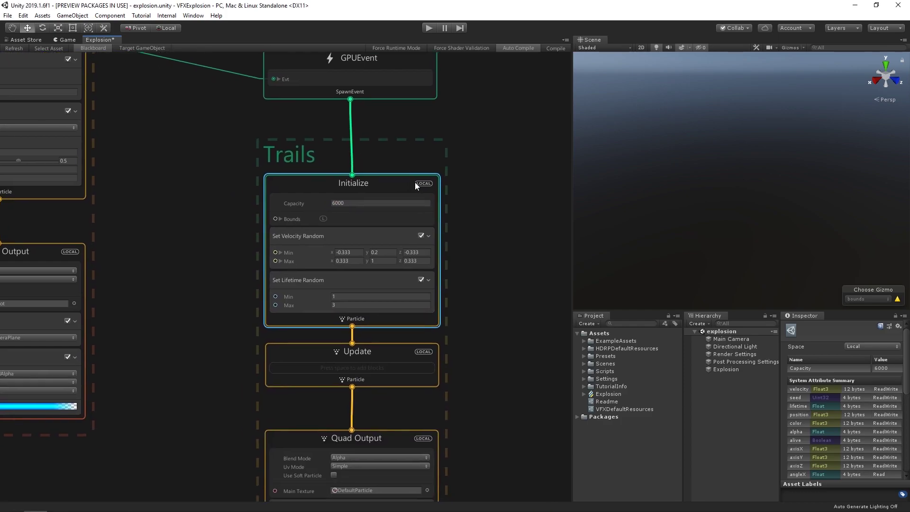
{"action": "left_click", "coordinate": [334, 238]}
{"action": "key", "text": "Delete"}
Add an Inherit Source Position block to the Trails Initialize context.
{"action": "key", "text": "space"}
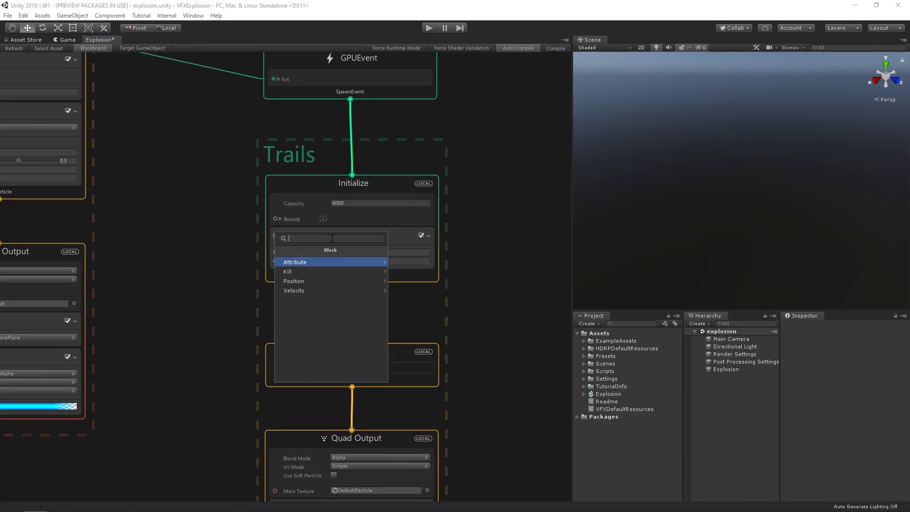
{"action": "type", "text": "inherit source po"}
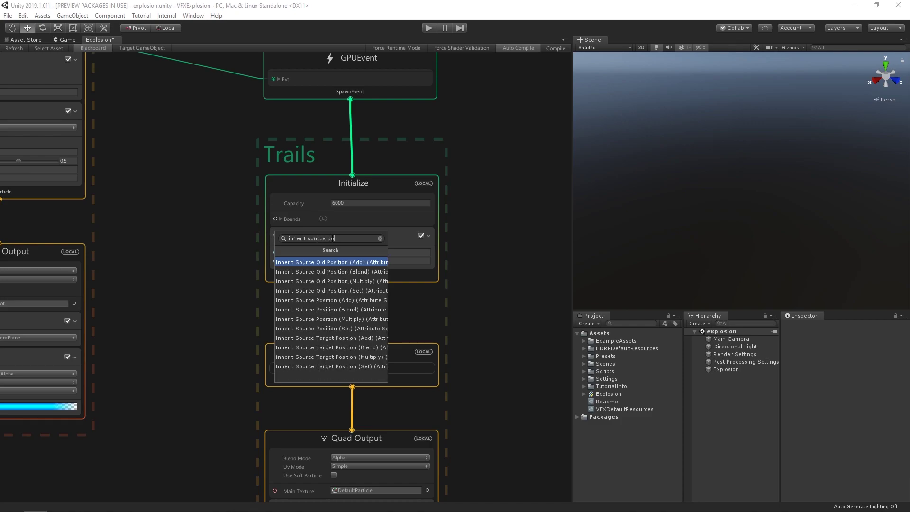
{"action": "key", "text": "Down"}
{"action": "key", "text": "Down"}
{"action": "key", "text": "Down"}
{"action": "key", "text": "Down"}
{"action": "key", "text": "Down"}
{"action": "key", "text": "Return"}
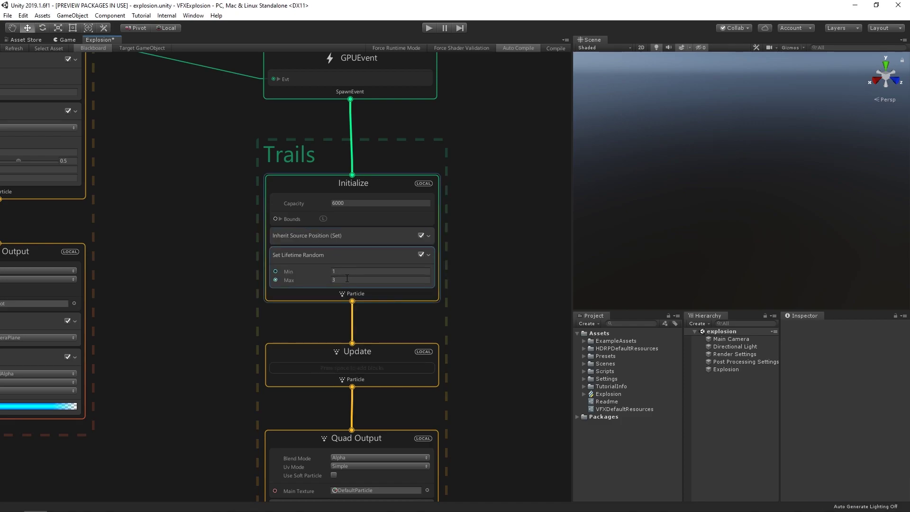
Give Set Lifetime Random a minimum of 0.5 and a maximum of 0.85.
{"action": "left_click", "coordinate": [349, 270]}
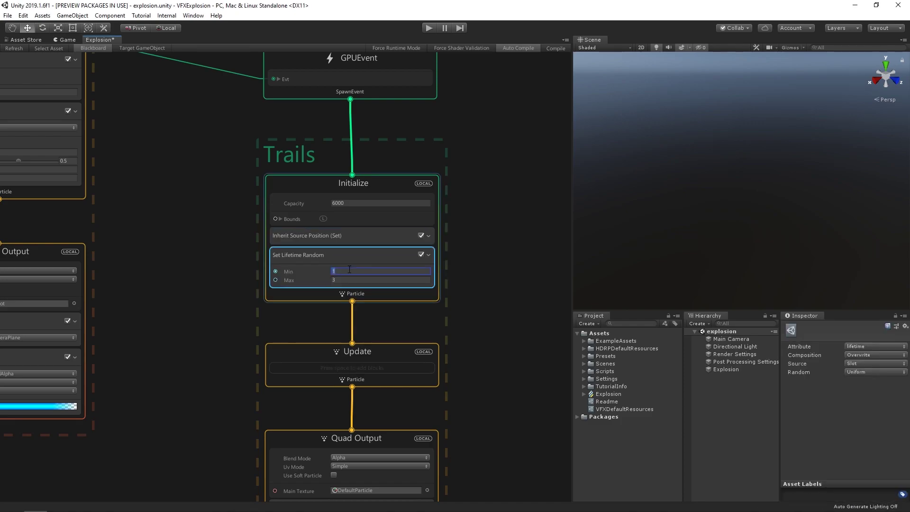
{"action": "type", "text": "0.5"}
{"action": "key", "text": "Tab"}
{"action": "type", "text": "0.85"}
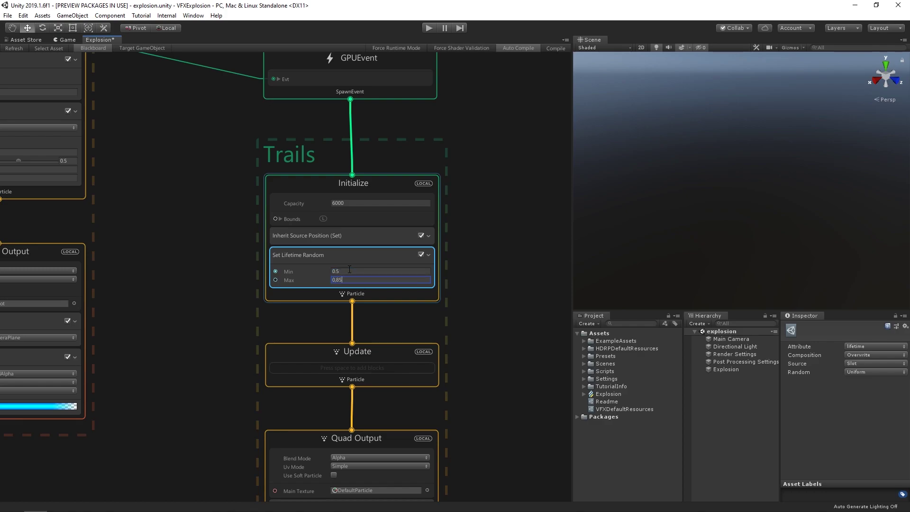
{"action": "key", "text": "Return"}
Add a randomized Set Angle block to Trails Initialize.
{"action": "key", "text": "space"}
{"action": "type", "text": "set angle ra"}
{"action": "key", "text": "Return"}
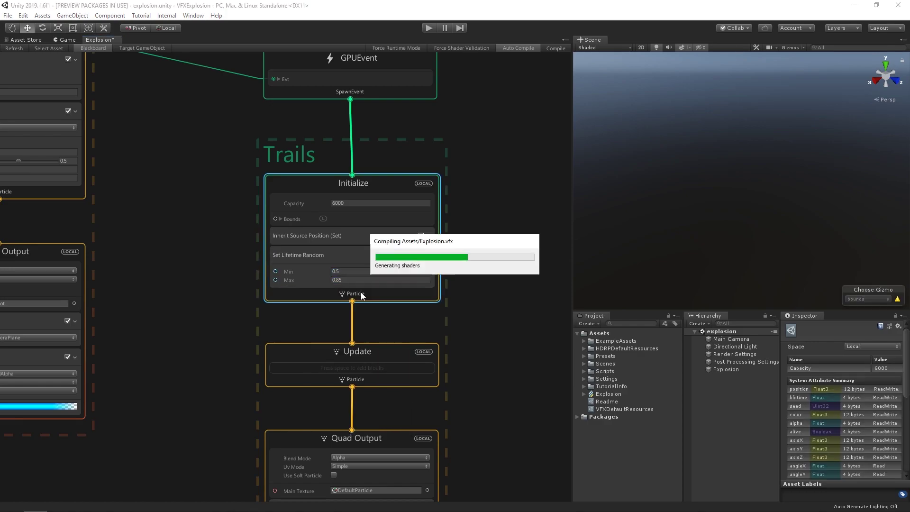
Randomize the angle on Z only, with a linear curve ending at 360.
{"action": "left_click", "coordinate": [357, 324]}
{"action": "left_click", "coordinate": [356, 354]}
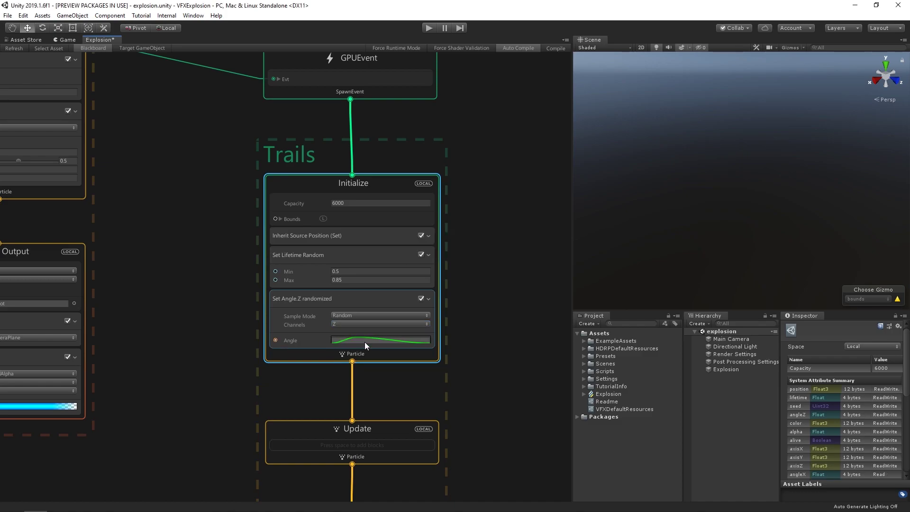
{"action": "left_click", "coordinate": [367, 340]}
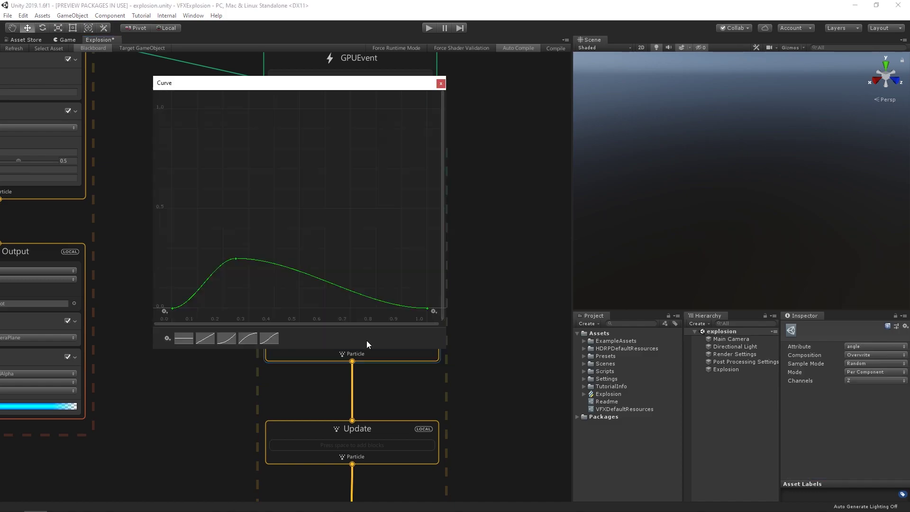
{"action": "left_click", "coordinate": [205, 338]}
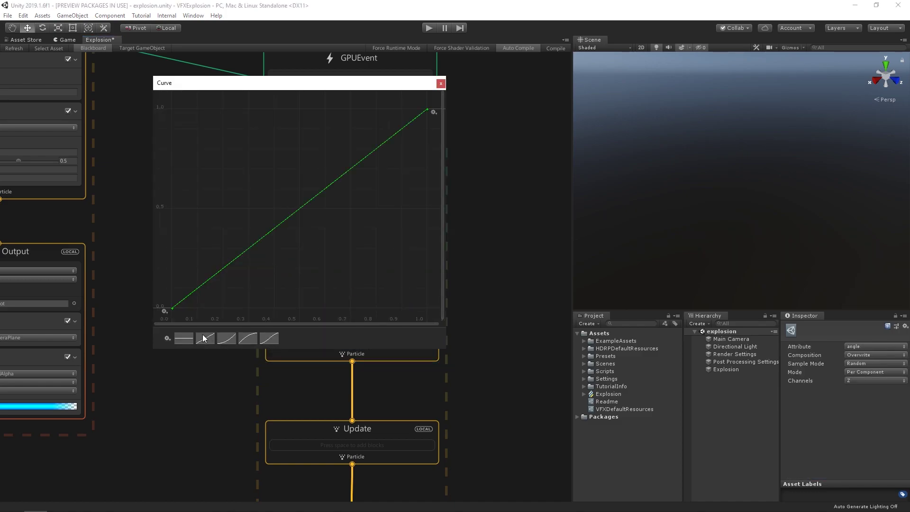
{"action": "right_click", "coordinate": [428, 109]}
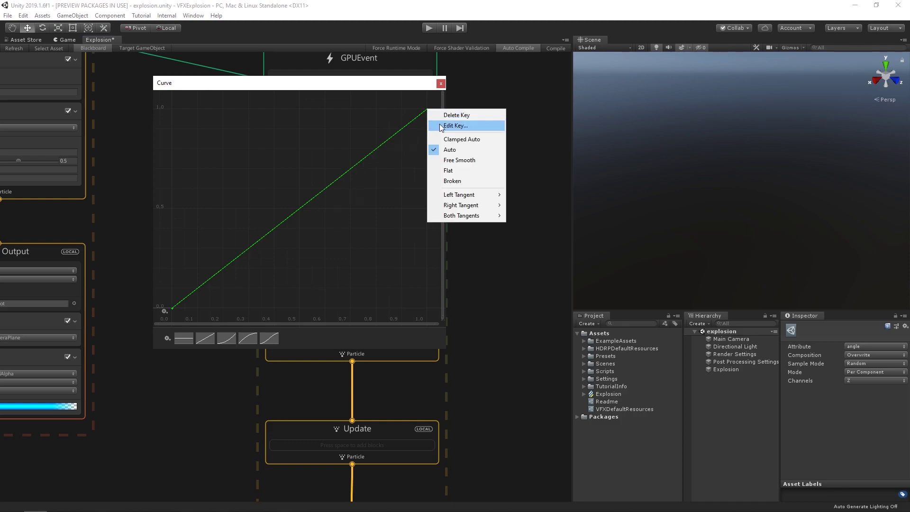
{"action": "left_click", "coordinate": [440, 124]}
{"action": "type", "text": "360"}
{"action": "key", "text": "Return"}
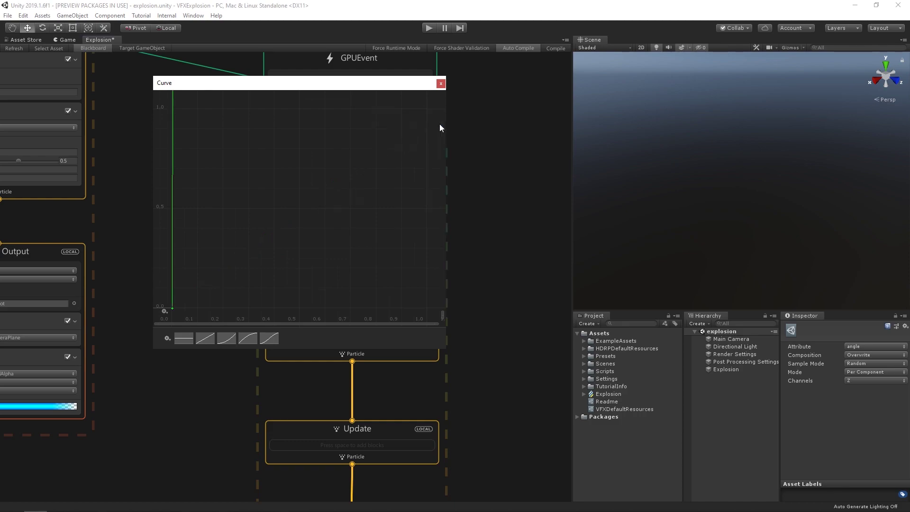
{"action": "left_click", "coordinate": [441, 83]}
Add a Turbulence block to Trails Update with Intensity 5.
{"action": "right_click", "coordinate": [379, 282]}
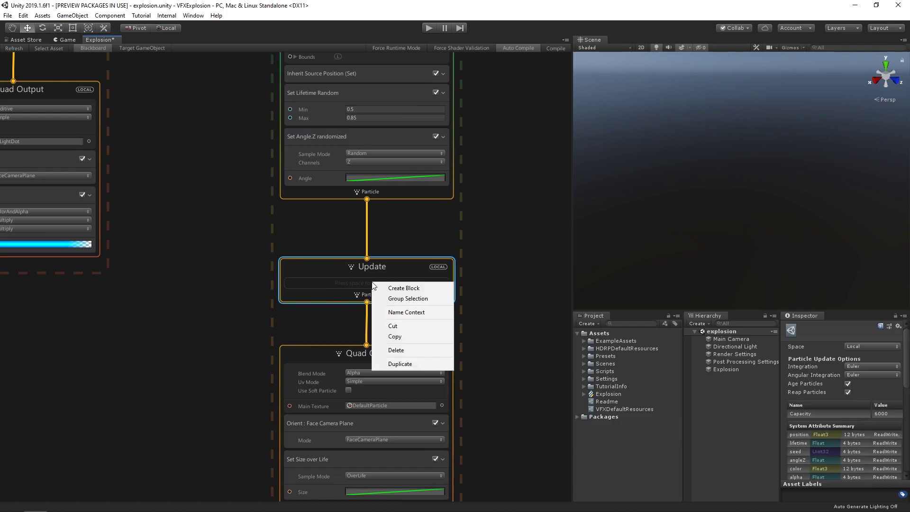
{"action": "left_click", "coordinate": [399, 289]}
{"action": "type", "text": "turb"}
{"action": "key", "text": "Return"}
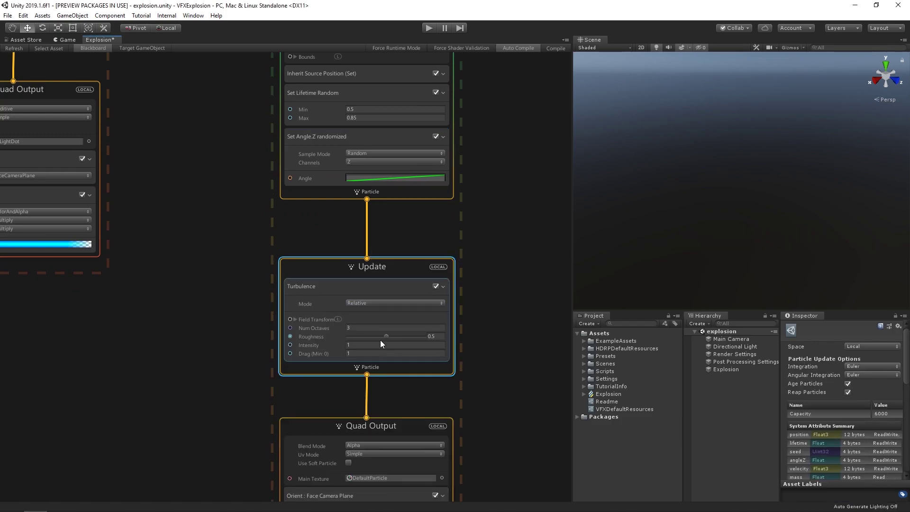
{"action": "left_click", "coordinate": [364, 345]}
{"action": "type", "text": "5"}
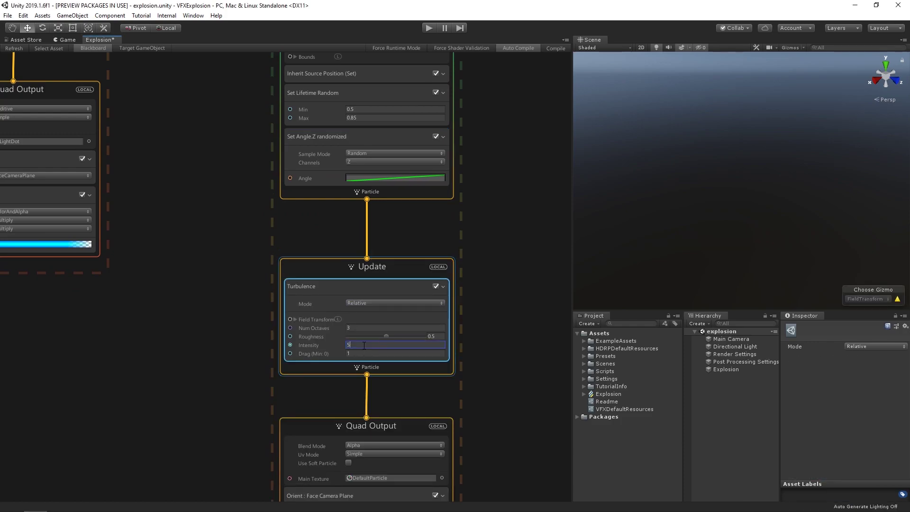
{"action": "mouse_move", "coordinate": [260, 400]}
{"action": "middle_mouse_down"}
{"action": "mouse_move", "coordinate": [470, 319]}
{"action": "mouse_move", "coordinate": [315, 168]}
{"action": "middle_mouse_up"}
Make the Trails Quad Output additive with the Splat main texture.
{"action": "left_click", "coordinate": [302, 162]}
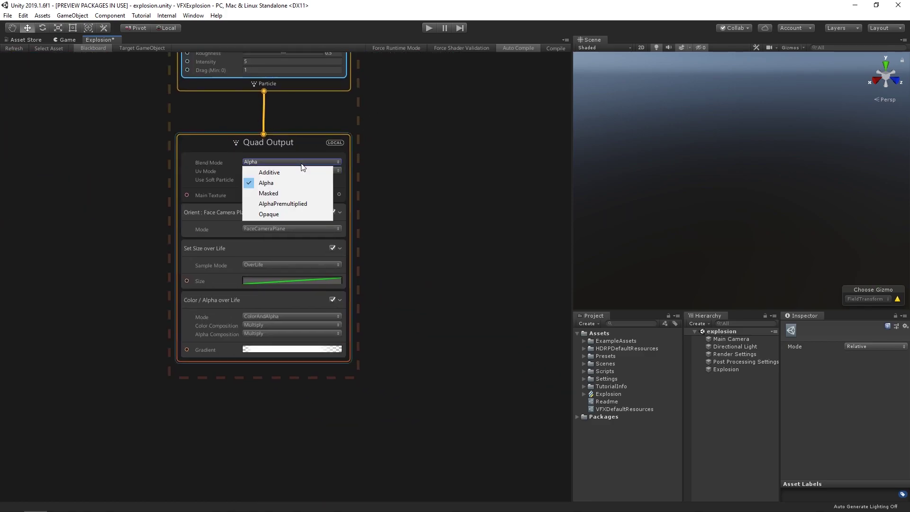
{"action": "left_click", "coordinate": [339, 195]}
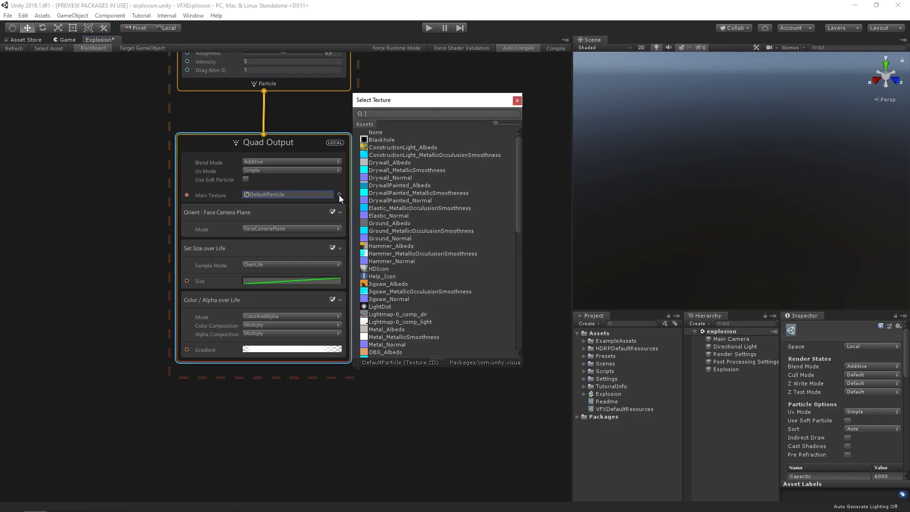
{"action": "type", "text": "Spla"}
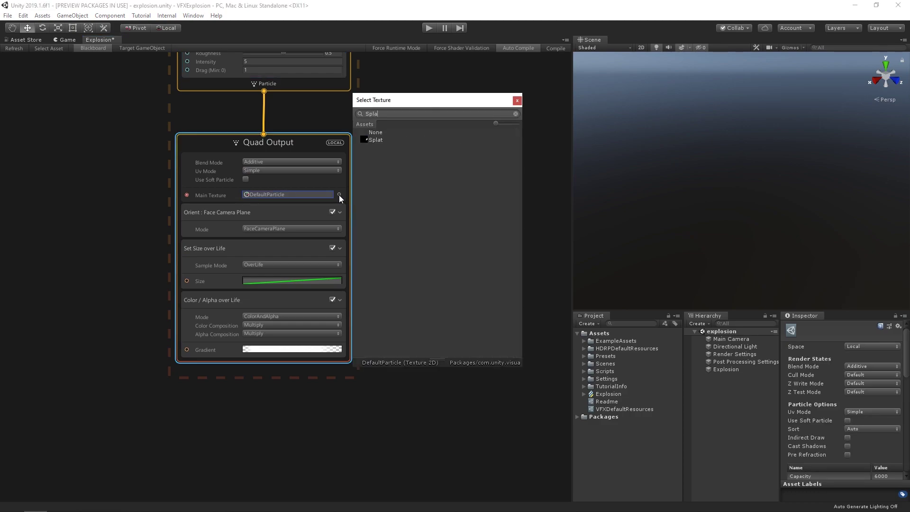
{"action": "key", "text": "Down"}
{"action": "key", "text": "Return"}
Shape the size curve with a 1.0 middle peak and a 0.8 end key.
{"action": "left_click", "coordinate": [300, 280]}
{"action": "right_click", "coordinate": [439, 212]}
{"action": "left_click", "coordinate": [449, 223]}
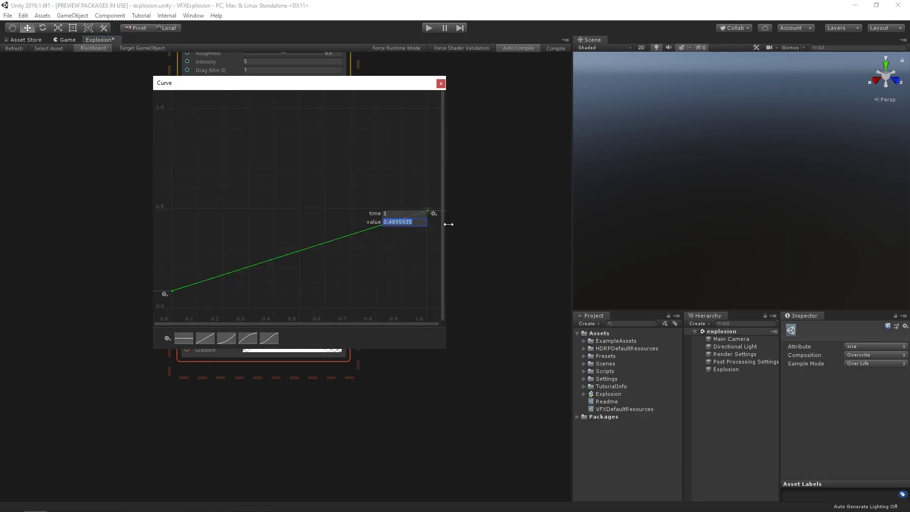
{"action": "type", "text": "0.8"}
{"action": "key", "text": "Return"}
{"action": "double_click", "coordinate": [386, 172]}
{"action": "left_click_drag", "start_coordinate": [386, 172], "coordinate": [384, 110]}
{"action": "left_click", "coordinate": [419, 163]}
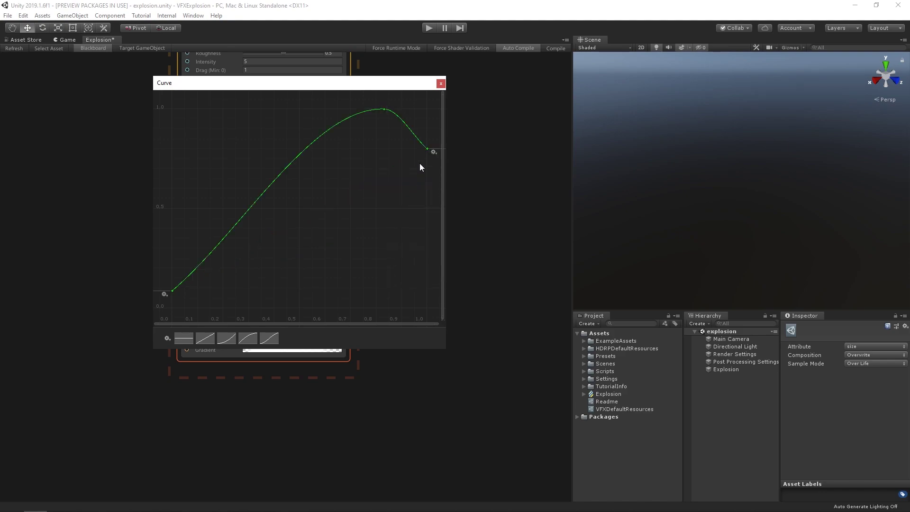
{"action": "left_click", "coordinate": [441, 84]}
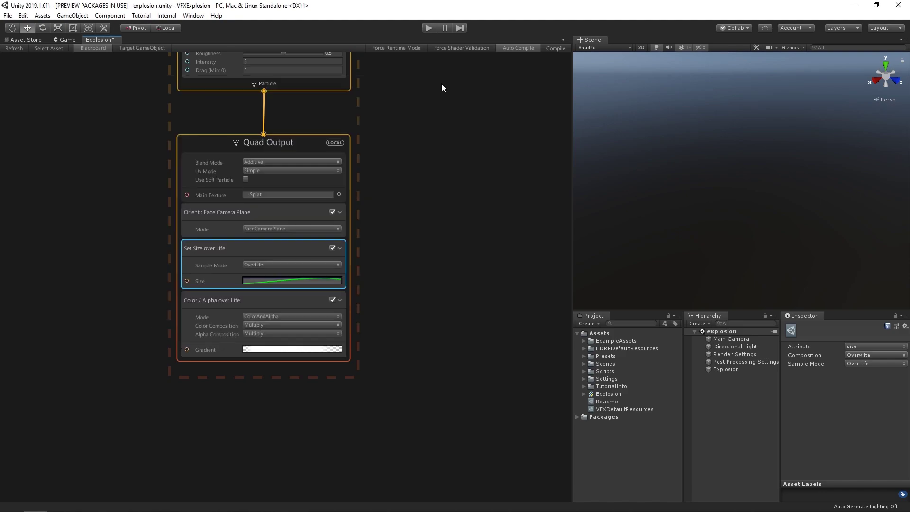
Apply the cyan-to-purple gradient preset and fire the explosion to preview it.
{"action": "left_click", "coordinate": [298, 354]}
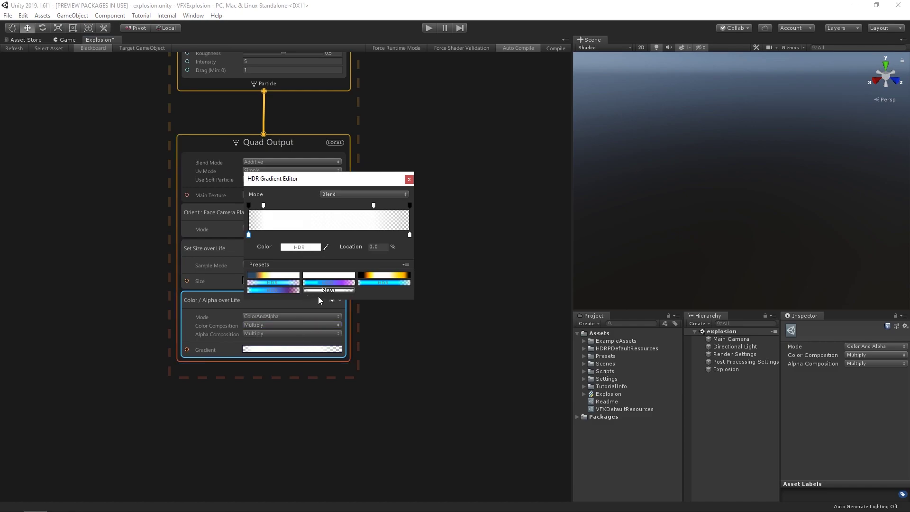
{"action": "left_click", "coordinate": [328, 289]}
{"action": "left_click", "coordinate": [408, 180]}
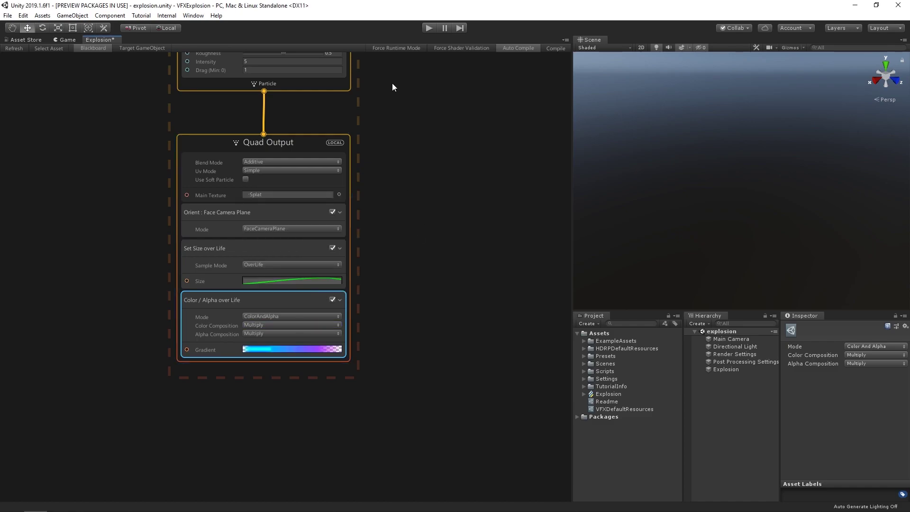
{"action": "scroll", "coordinate": [308, 215], "scroll_direction": "down", "scroll_amount": 5}
{"action": "left_click", "coordinate": [193, 220]}
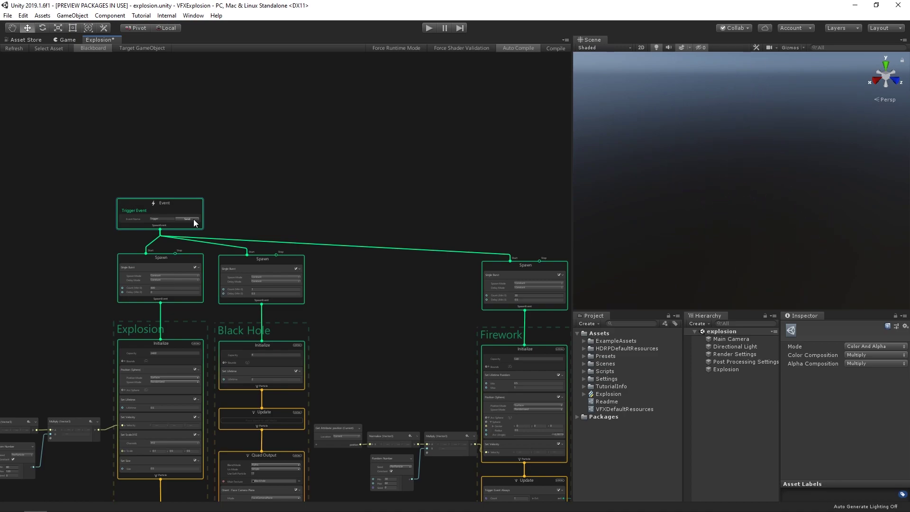
{"action": "left_click", "coordinate": [193, 220]}
{"action": "left_click", "coordinate": [194, 221]}
{"action": "left_click", "coordinate": [193, 221]}
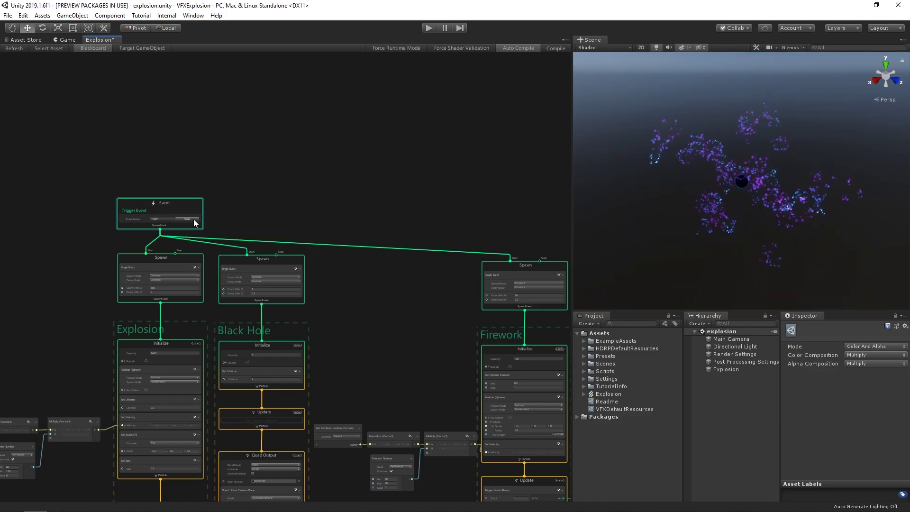
{"action": "key", "text": "ctrl+a"}
{"action": "key", "text": "f"}
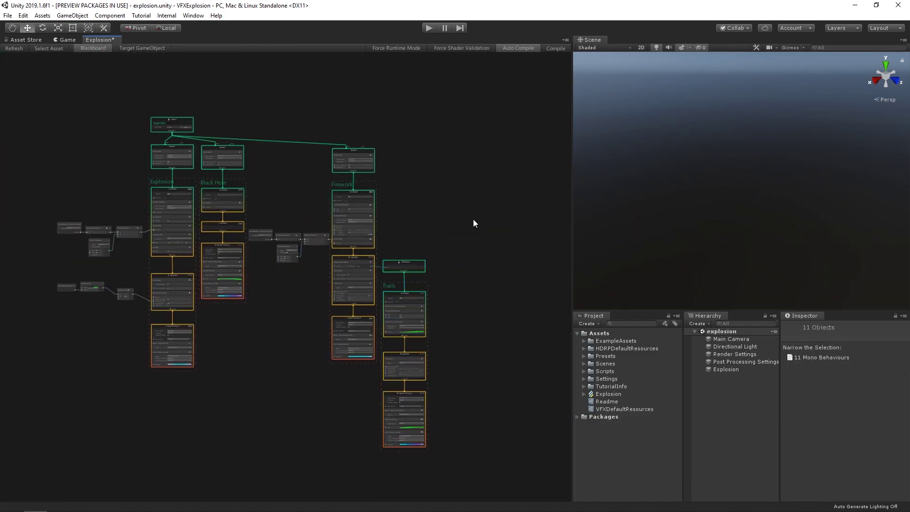
Create a new simple particle system named Sparkles.
{"action": "middle_click_drag", "start_coordinate": [483, 179], "coordinate": [422, 211]}
{"action": "left_click_drag", "start_coordinate": [112, 157], "coordinate": [351, 157]}
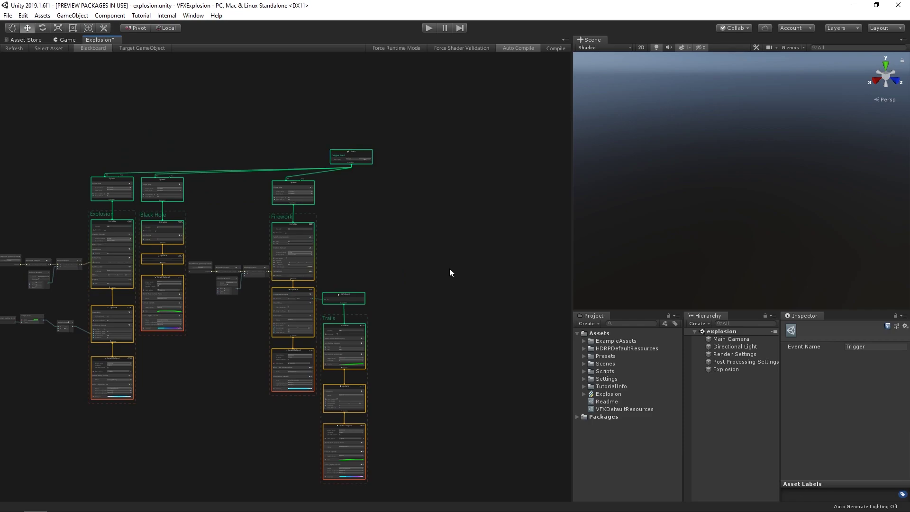
{"action": "key", "text": "space"}
{"action": "type", "text": "simple"}
{"action": "key", "text": "Return"}
{"action": "scroll", "coordinate": [420, 198], "scroll_direction": "up", "scroll_amount": 5}
{"action": "right_click", "coordinate": [462, 238]}
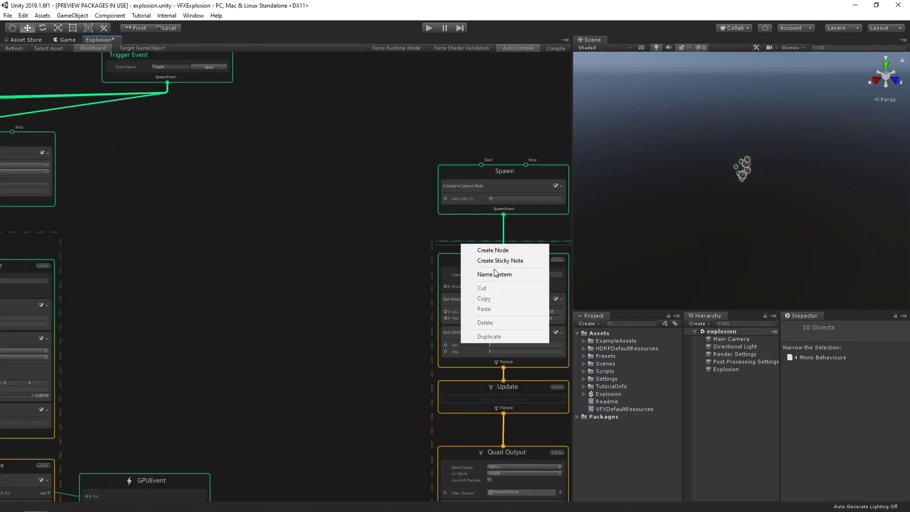
{"action": "key", "text": "Escape"}
{"action": "type", "text": "Sparkles"}
{"action": "key", "text": "Return"}
Replace the Sparkles constant spawn rate with a Single Burst block.
{"action": "middle_click_drag", "start_coordinate": [503, 185], "coordinate": [385, 148]}
{"action": "right_click", "coordinate": [385, 148]}
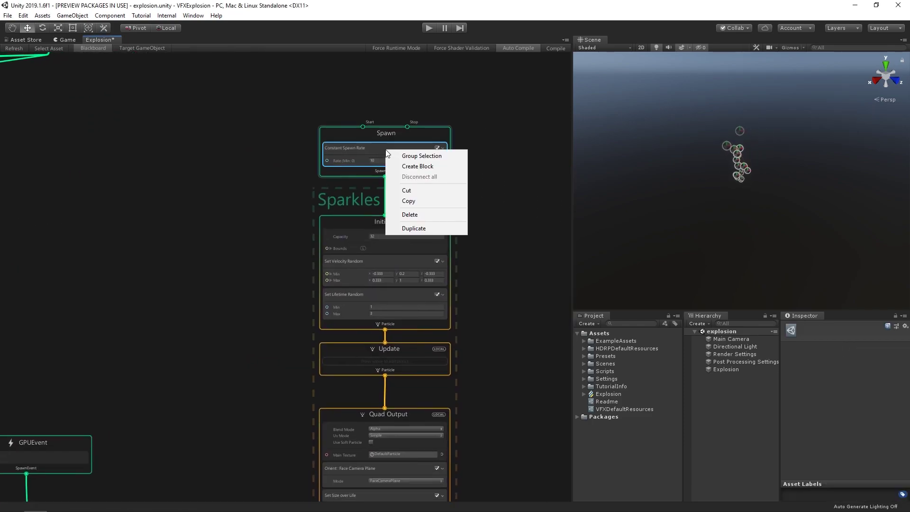
{"action": "key", "text": "Escape"}
{"action": "left_click_drag", "start_coordinate": [385, 126], "coordinate": [385, 106]}
{"action": "key", "text": "Delete"}
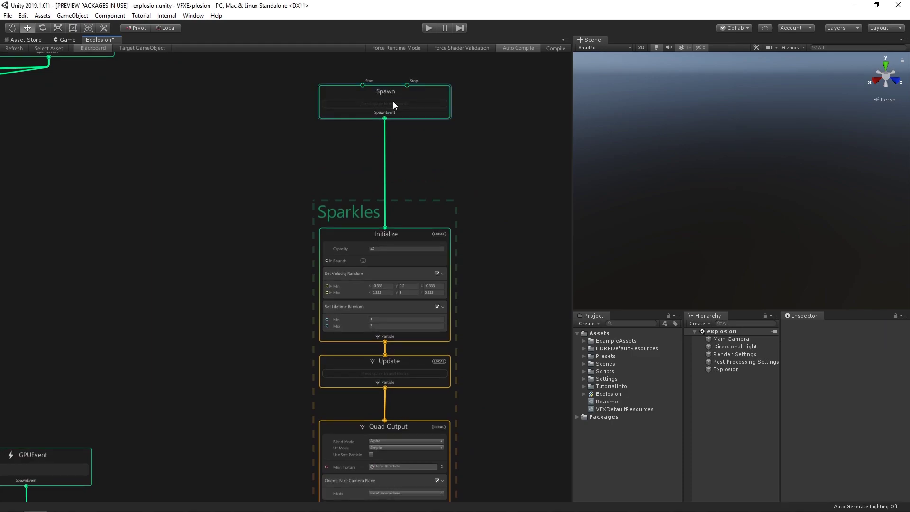
{"action": "scroll", "coordinate": [393, 101], "scroll_direction": "up", "scroll_amount": 3}
{"action": "key", "text": "space"}
{"action": "left_click", "coordinate": [385, 139]}
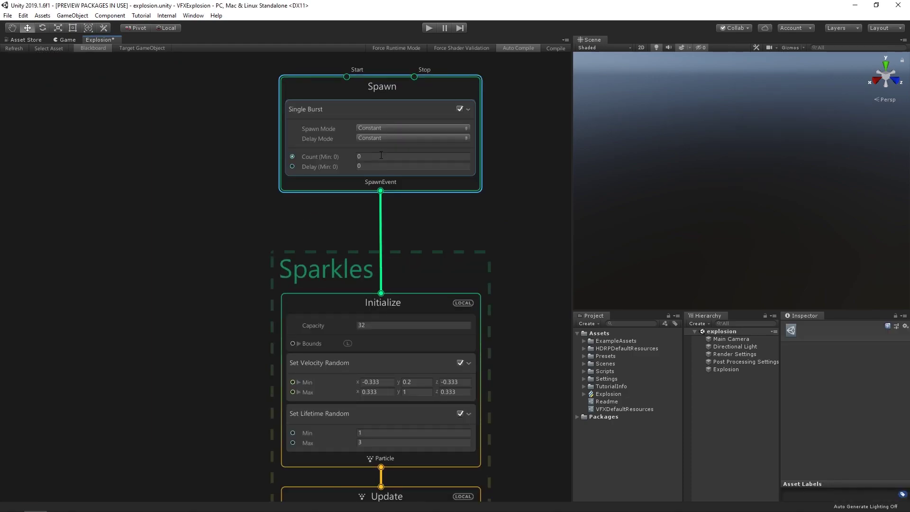
Set the burst to 300 particles with a 1.4 delay and capacity 1200.
{"action": "left_click", "coordinate": [381, 155]}
{"action": "type", "text": "3"}
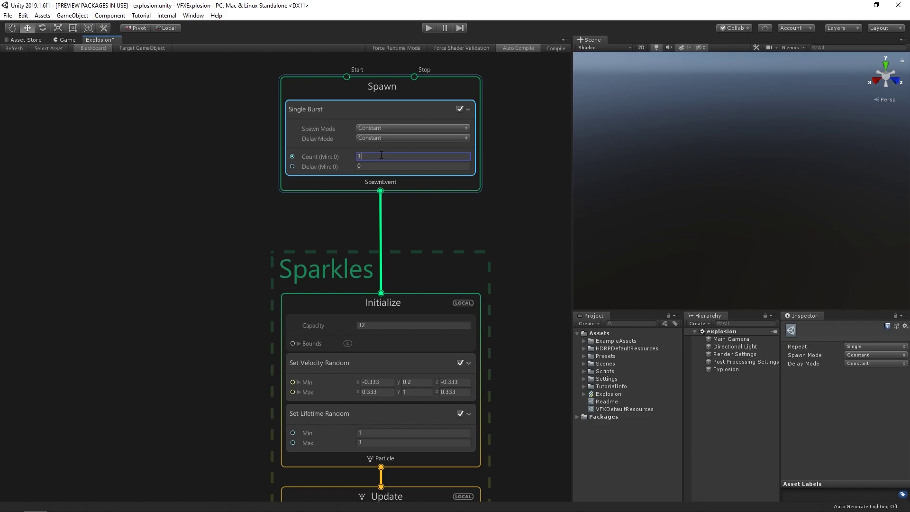
{"action": "type", "text": "00"}
{"action": "key", "text": "Tab"}
{"action": "type", "text": "1."}
{"action": "key", "text": "Tab"}
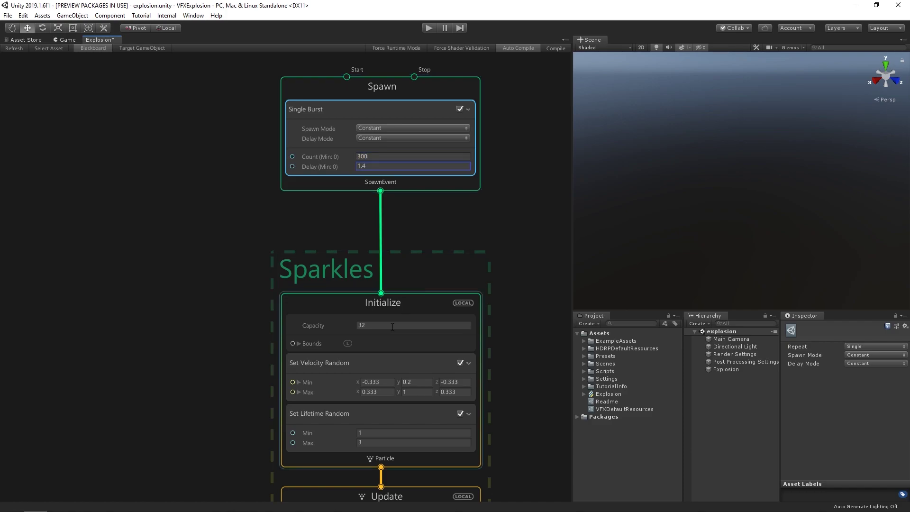
{"action": "type", "text": "1200"}
{"action": "key", "text": "Return"}
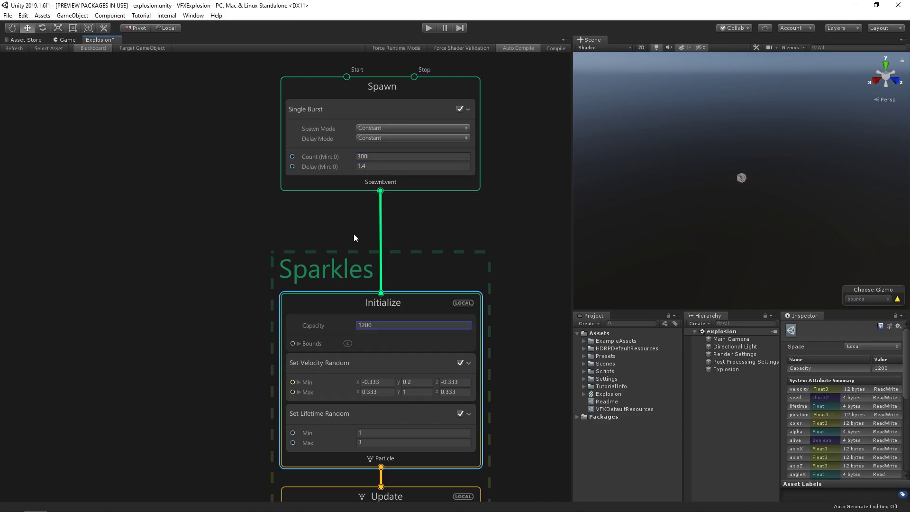
{"action": "middle_click_drag", "start_coordinate": [353, 234], "coordinate": [309, 192]}
Add a Position (Sphere) block to Sparkles Initialize with Radius 0.01.
{"action": "key", "text": "space"}
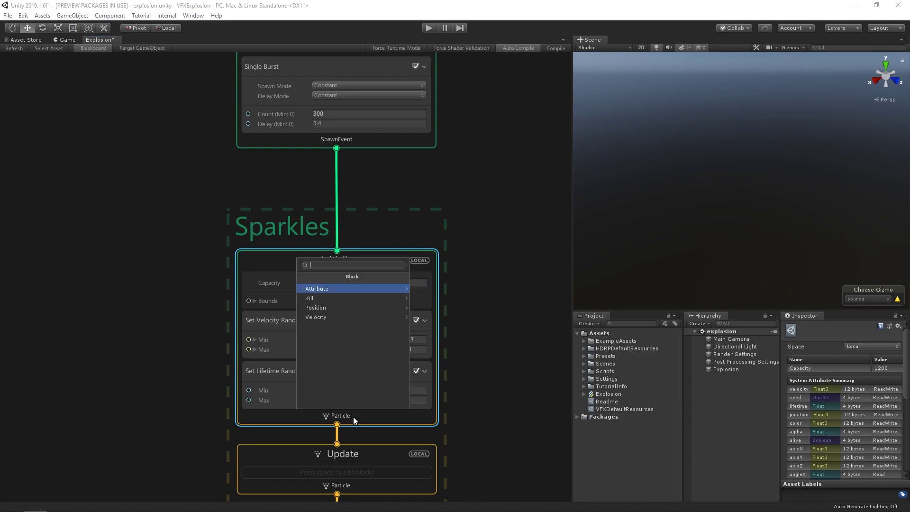
{"action": "type", "text": "position sphere"}
{"action": "key", "text": "Return"}
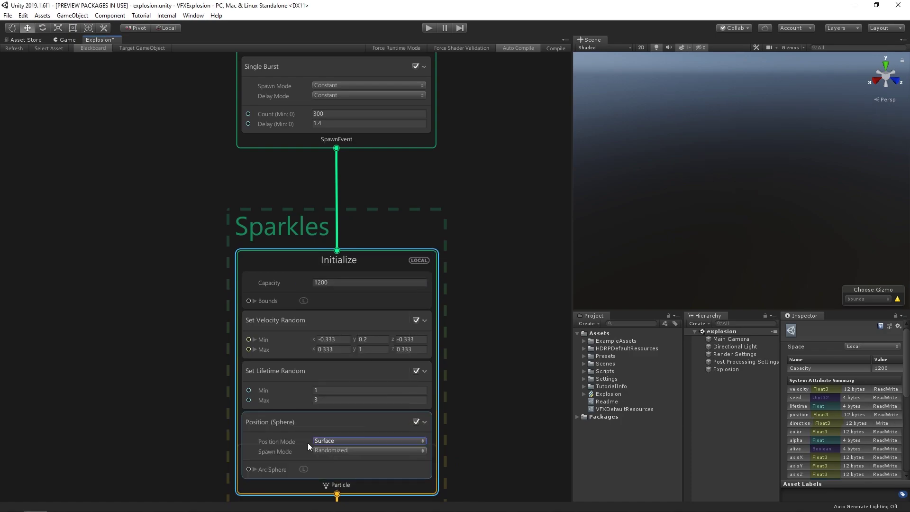
{"action": "scroll", "coordinate": [435, 433], "scroll_direction": "down", "scroll_amount": 2}
{"action": "scroll", "coordinate": [330, 290], "scroll_direction": "up", "scroll_amount": 2}
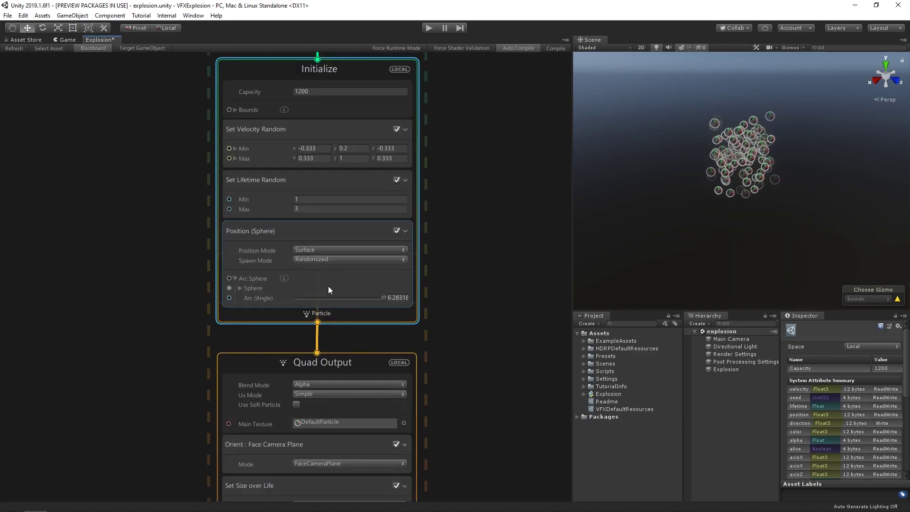
{"action": "left_click", "coordinate": [240, 287]}
{"action": "scroll", "coordinate": [246, 296], "scroll_direction": "up", "scroll_amount": 1}
{"action": "double_click", "coordinate": [312, 309]}
{"action": "type", "text": "0.01"}
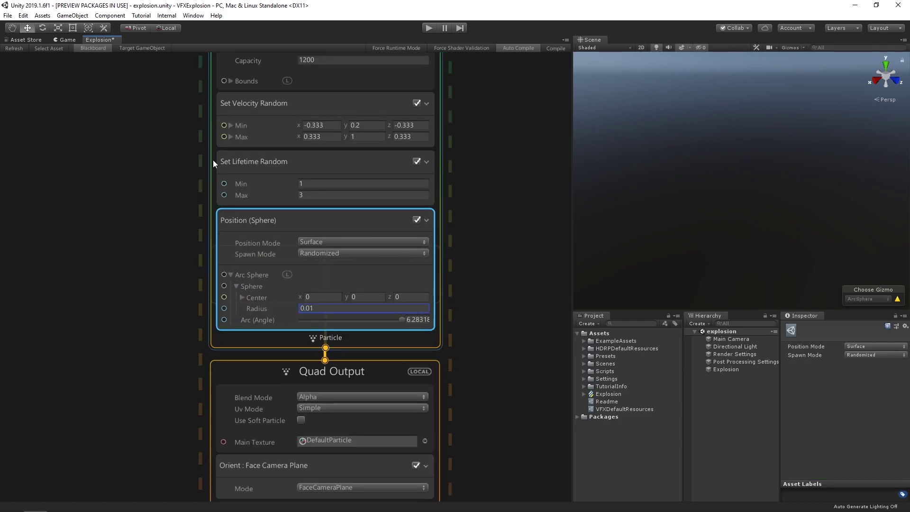
Delete Set Velocity Random and bring out the hidden Sparkles Update context.
{"action": "left_click", "coordinate": [281, 101]}
{"action": "key", "text": "Delete"}
{"action": "scroll", "coordinate": [428, 302], "scroll_direction": "down", "scroll_amount": 3}
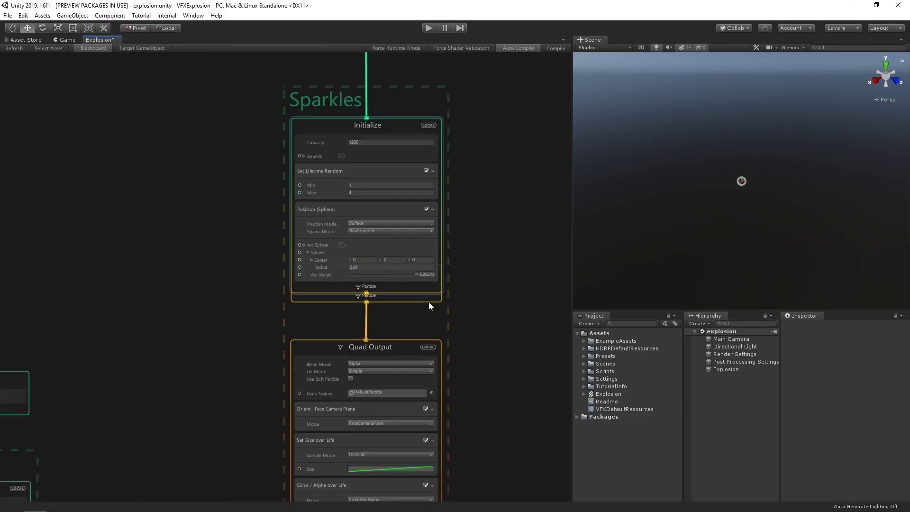
{"action": "left_click", "coordinate": [428, 303]}
{"action": "left_click", "coordinate": [381, 410]}
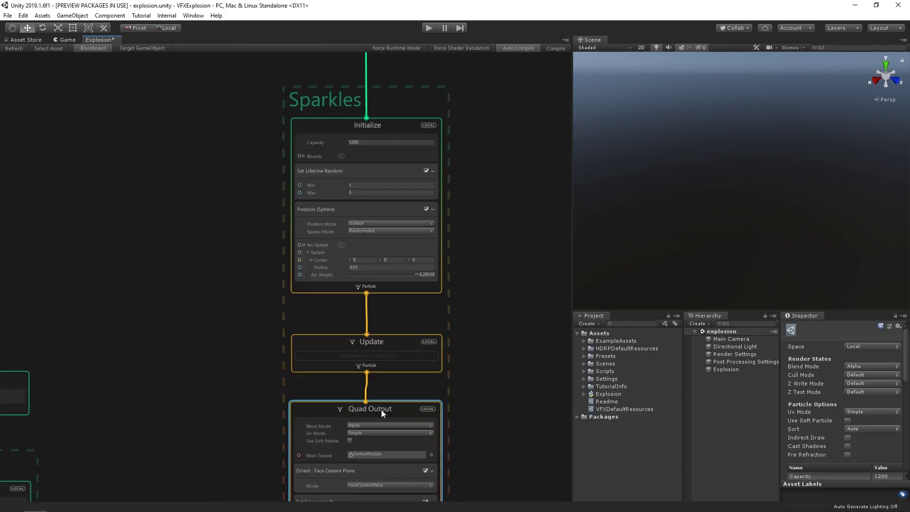
{"action": "left_click", "coordinate": [374, 290]}
Add a Set Velocity block and select Firework's four velocity nodes.
{"action": "key", "text": "space"}
{"action": "type", "text": "set velo"}
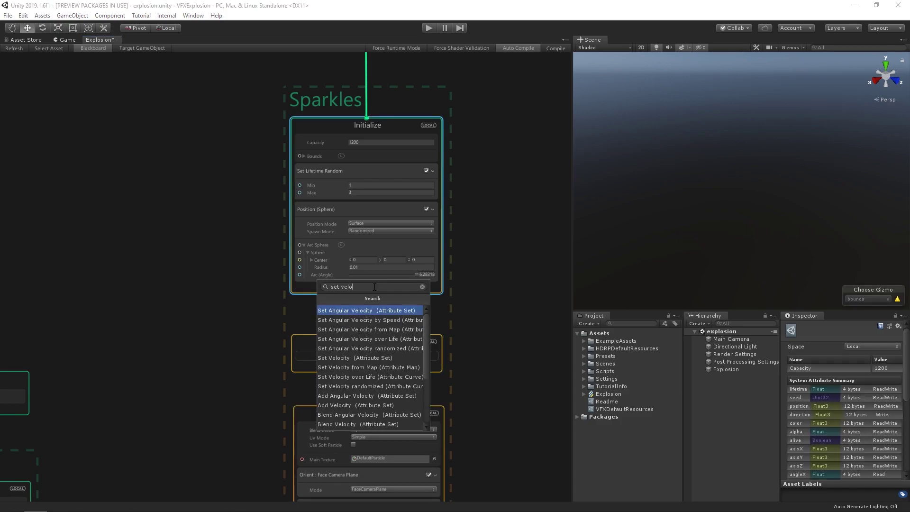
{"action": "key", "text": "Down"}
{"action": "key", "text": "Down"}
{"action": "key", "text": "Down"}
{"action": "key", "text": "Down"}
{"action": "key", "text": "Down"}
{"action": "key", "text": "Return"}
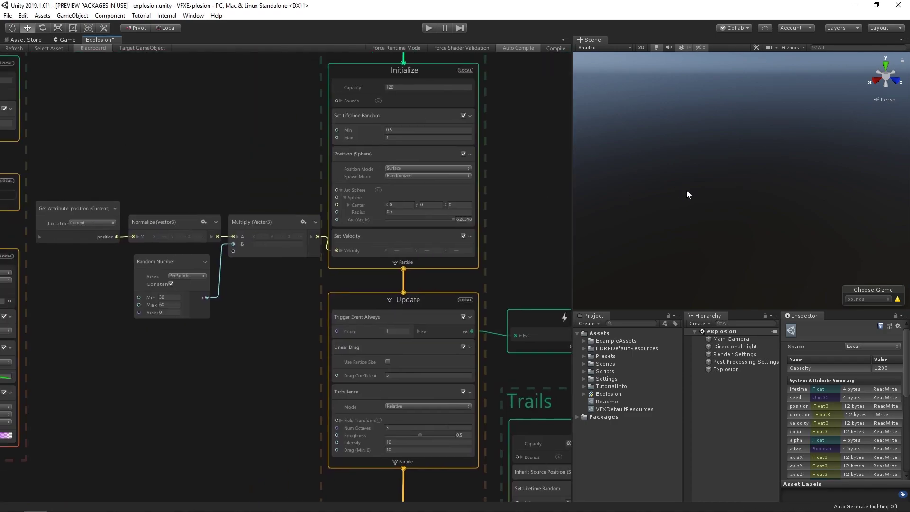
{"action": "left_click_drag", "start_coordinate": [195, 264], "coordinate": [195, 265]}
Paste Firework's velocity nodes, feed Multiply into Set Velocity, and randomize 1–3.
{"action": "right_click", "coordinate": [300, 228]}
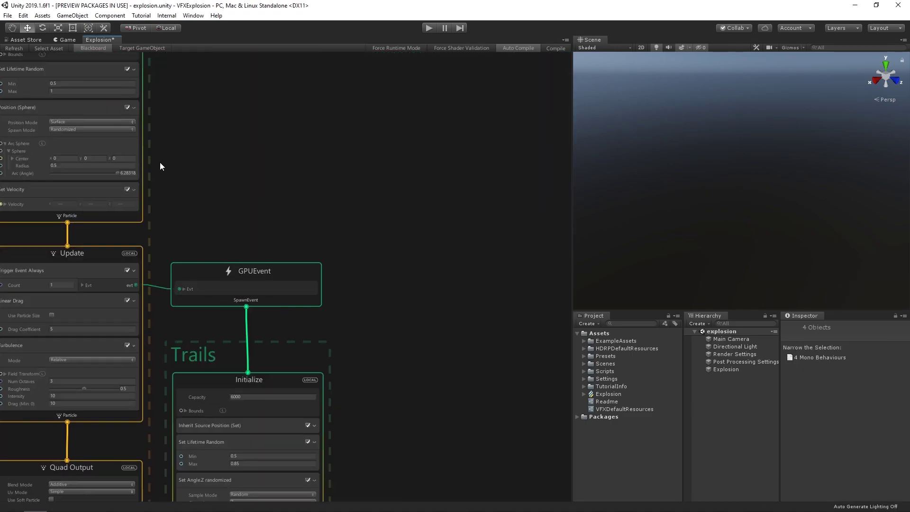
{"action": "right_click", "coordinate": [176, 169]}
{"action": "left_click", "coordinate": [193, 190]}
{"action": "left_click_drag", "start_coordinate": [356, 244], "coordinate": [312, 200]}
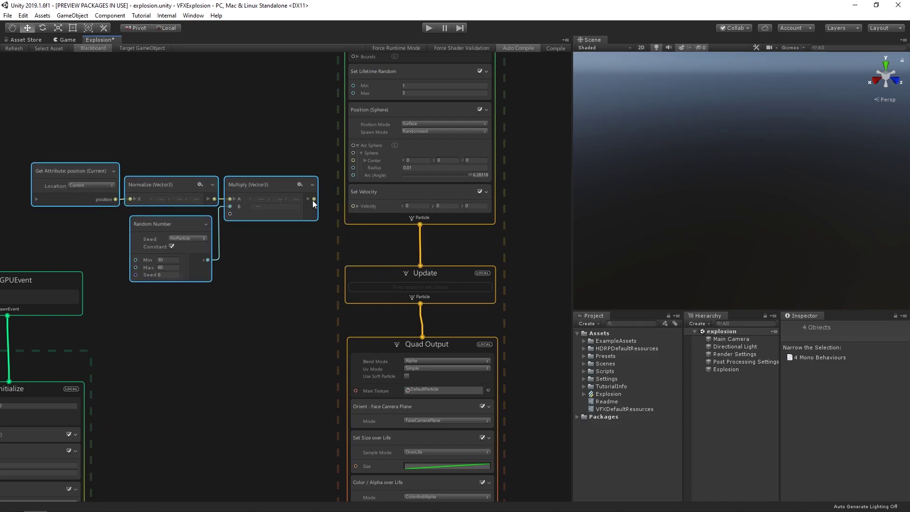
{"action": "left_click", "coordinate": [172, 259]}
{"action": "type", "text": "1"}
{"action": "key", "text": "Tab"}
{"action": "type", "text": "3"}
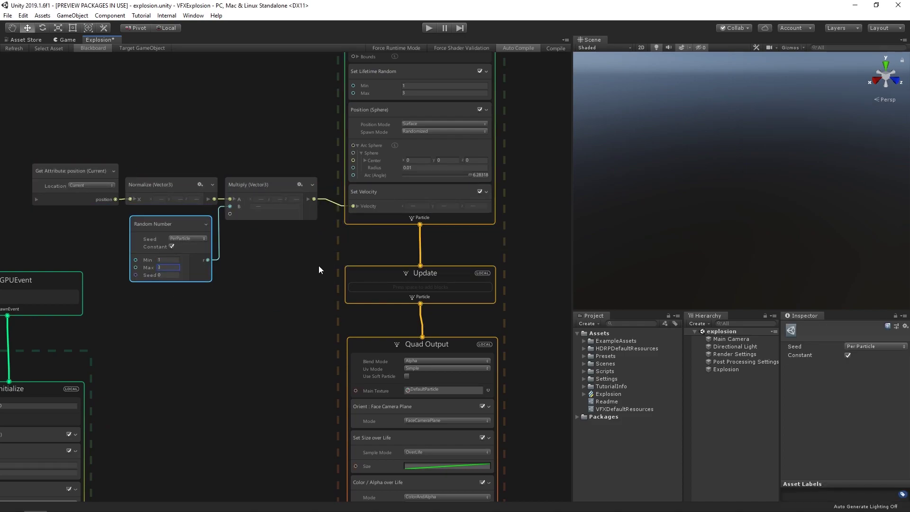
Add a Turbulence block to Sparkles Update with intensity 2.
{"action": "left_click", "coordinate": [445, 290]}
{"action": "key", "text": "space"}
{"action": "type", "text": "turbulence"}
{"action": "key", "text": "Return"}
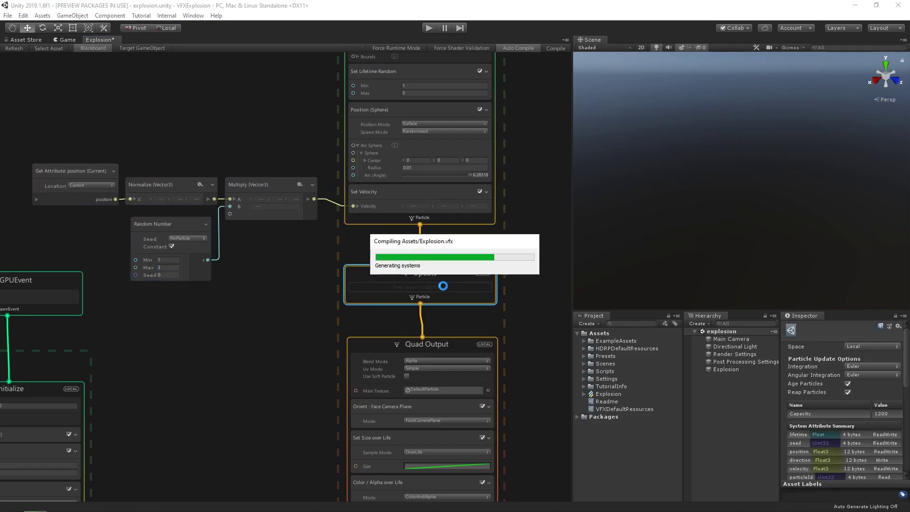
{"action": "left_click", "coordinate": [416, 342]}
{"action": "type", "text": "2"}
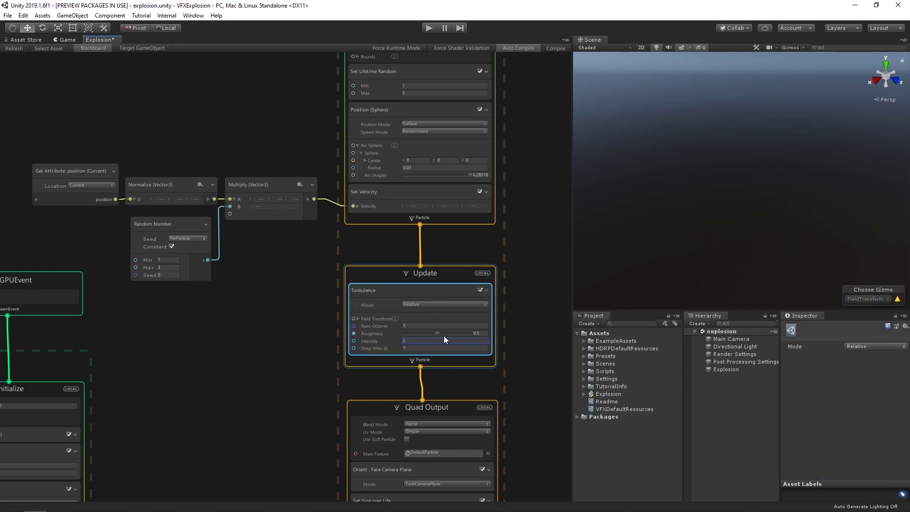
Make the Sparkles Quad Output additive with the LightDot main texture.
{"action": "middle_click_drag", "start_coordinate": [444, 335], "coordinate": [348, 175]}
{"action": "scroll", "coordinate": [349, 175], "scroll_direction": "up", "scroll_amount": 3}
{"action": "left_click", "coordinate": [328, 211]}
{"action": "left_click", "coordinate": [301, 227]}
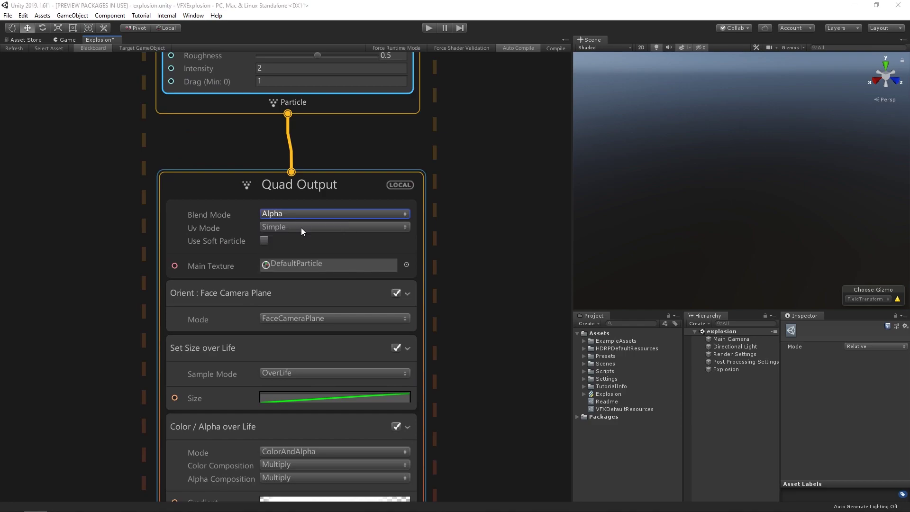
{"action": "left_click", "coordinate": [406, 265]}
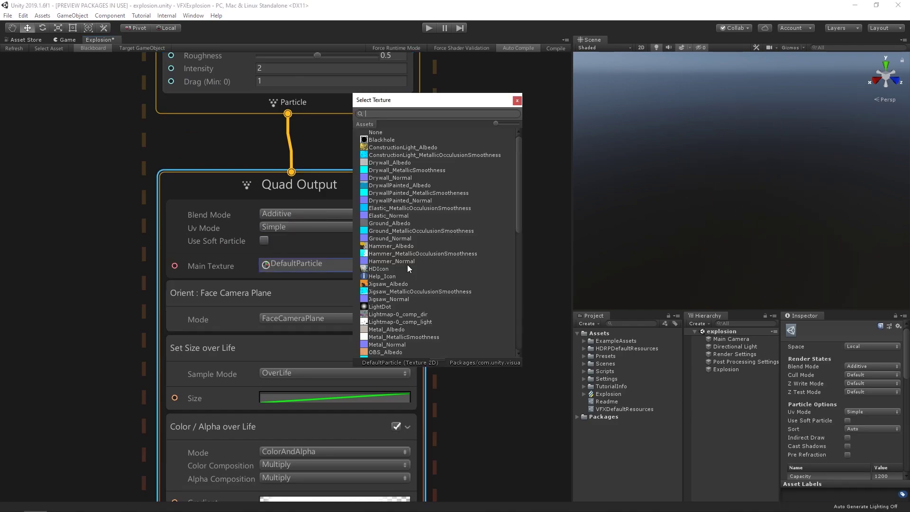
{"action": "type", "text": "light"}
{"action": "key", "text": "Down"}
{"action": "key", "text": "Down"}
{"action": "key", "text": "Down"}
{"action": "key", "text": "Return"}
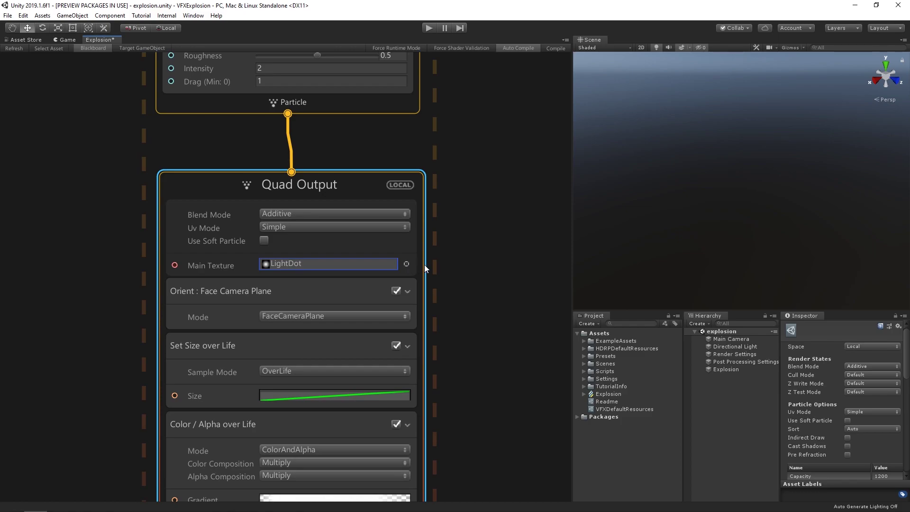
Remove Set Size over Life, apply the cyan-to-purple gradient, and orient to FaceCameraPosition.
{"action": "middle_click_drag", "start_coordinate": [460, 314], "coordinate": [365, 215]}
{"action": "key", "text": "Delete"}
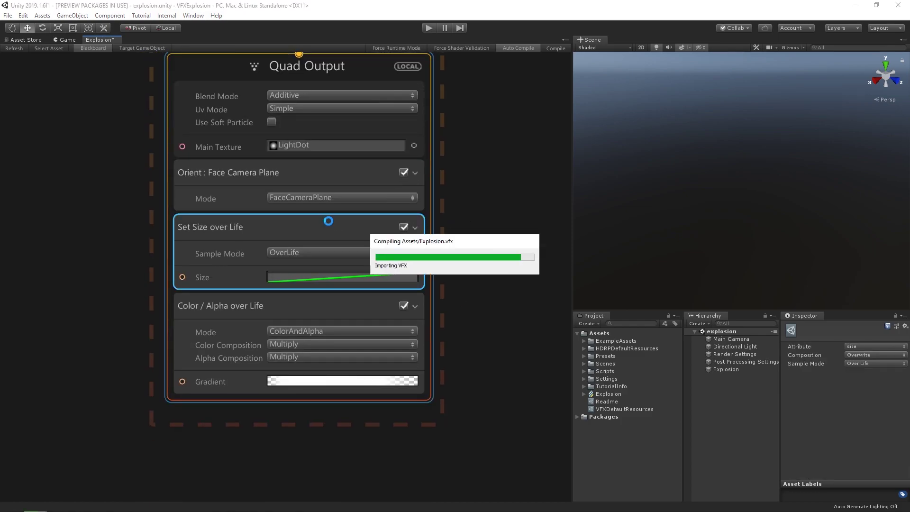
{"action": "left_click", "coordinate": [336, 303]}
{"action": "left_click", "coordinate": [280, 289]}
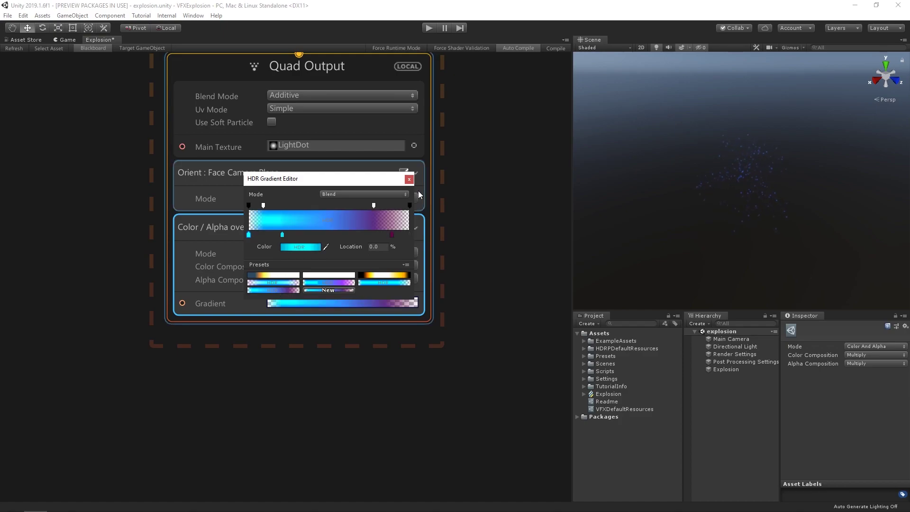
{"action": "left_click", "coordinate": [409, 180]}
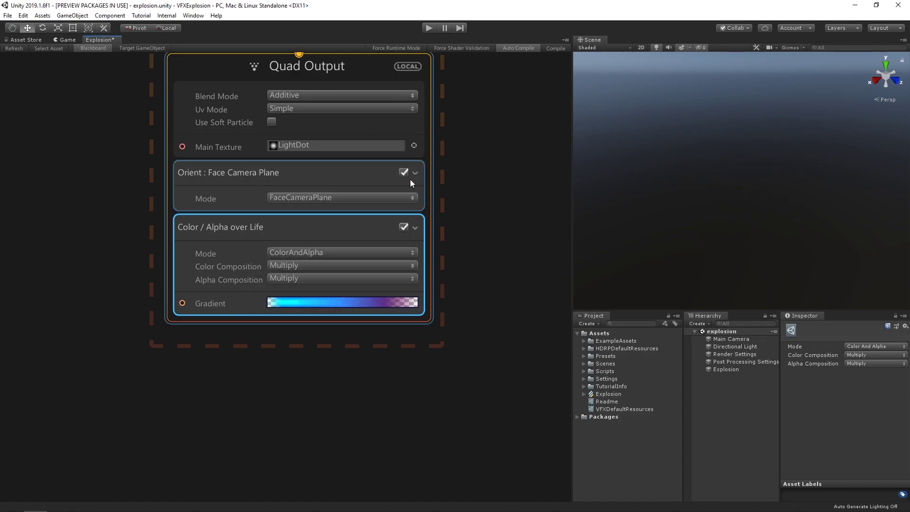
{"action": "left_click", "coordinate": [361, 197]}
{"action": "left_click", "coordinate": [338, 223]}
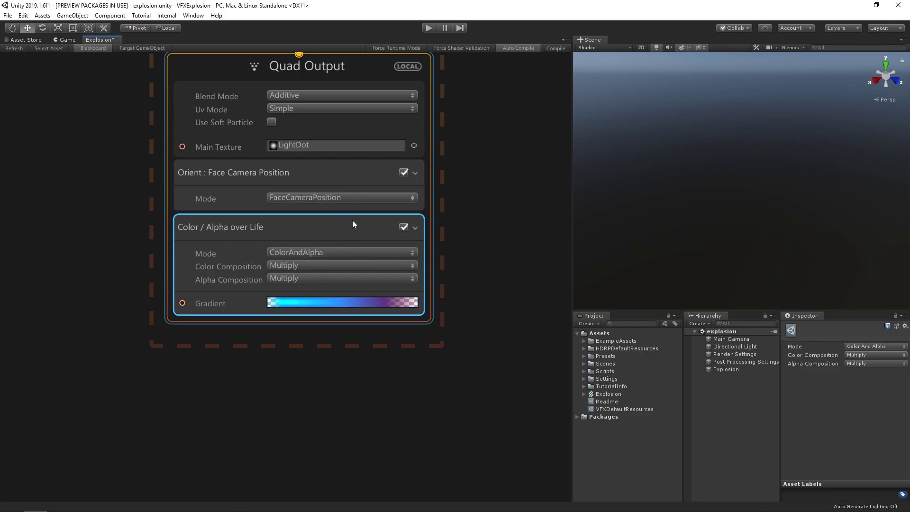
Preview the explosion, then move [Black Hole]Quad Output to the end of Explosion's render order.
{"action": "scroll", "coordinate": [332, 171], "scroll_direction": "down", "scroll_amount": 10}
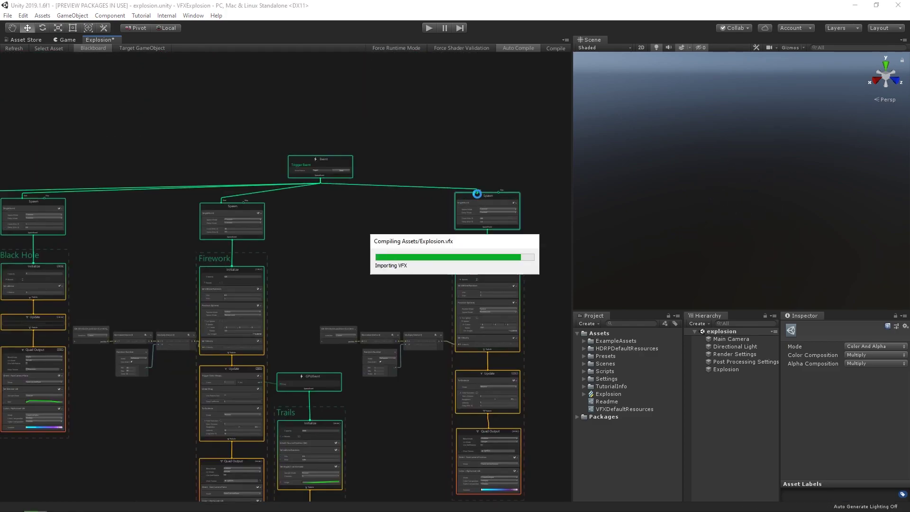
{"action": "left_click", "coordinate": [341, 171]}
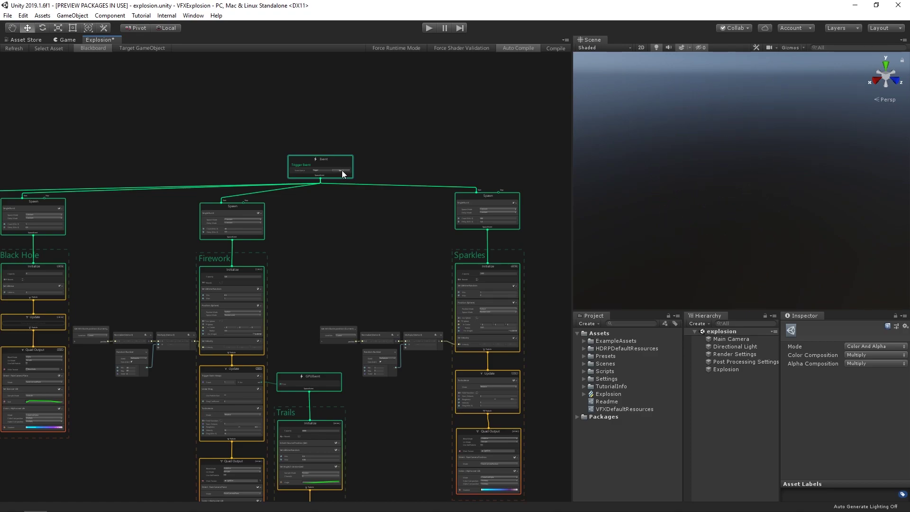
{"action": "left_click", "coordinate": [610, 394]}
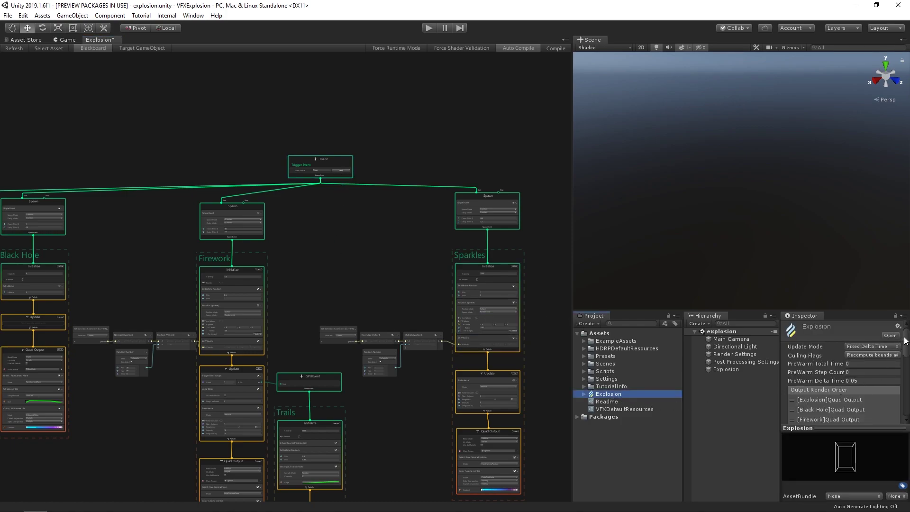
{"action": "left_click_drag", "start_coordinate": [906, 341], "coordinate": [906, 354]}
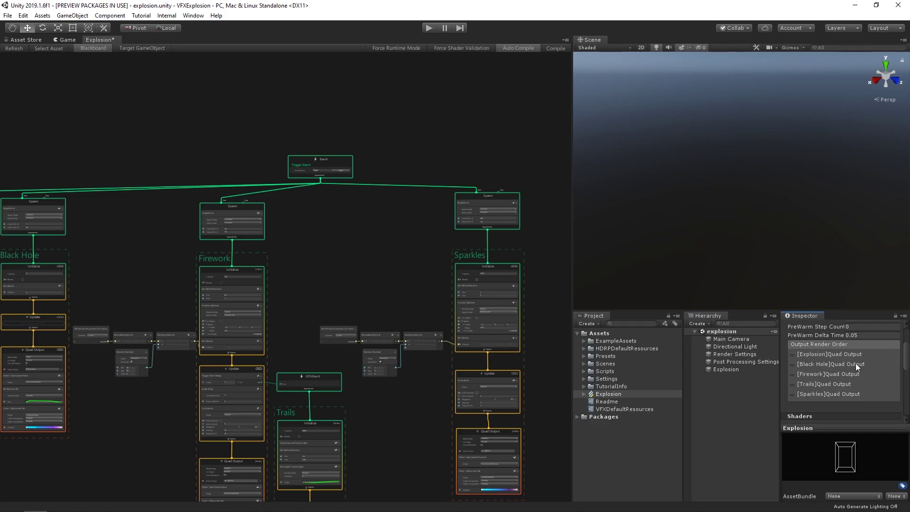
{"action": "left_click_drag", "start_coordinate": [792, 364], "coordinate": [794, 394]}
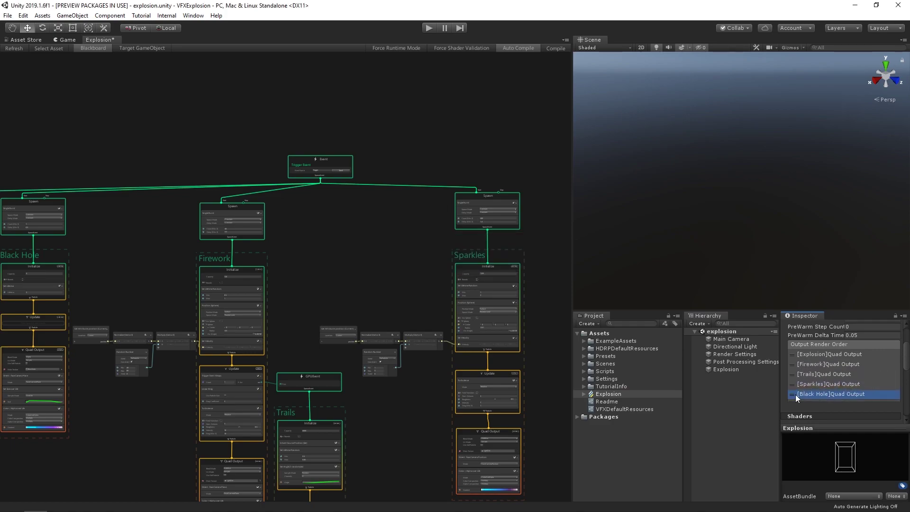
Replay the explosion to confirm the Black Hole draws on top of the sparkles.
{"action": "left_click", "coordinate": [341, 169]}
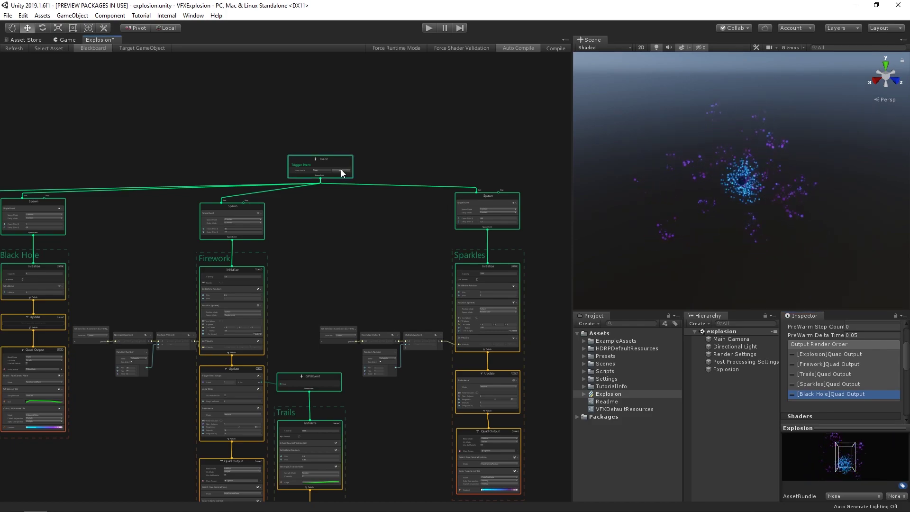